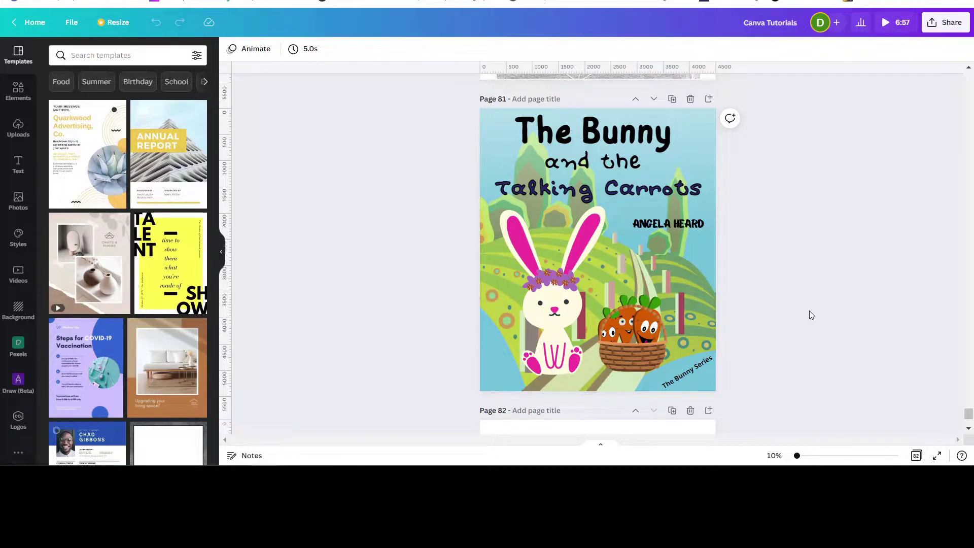
Create a blank book cover, apply the Notebook template, then delete its floral background and label.
click(32, 22)
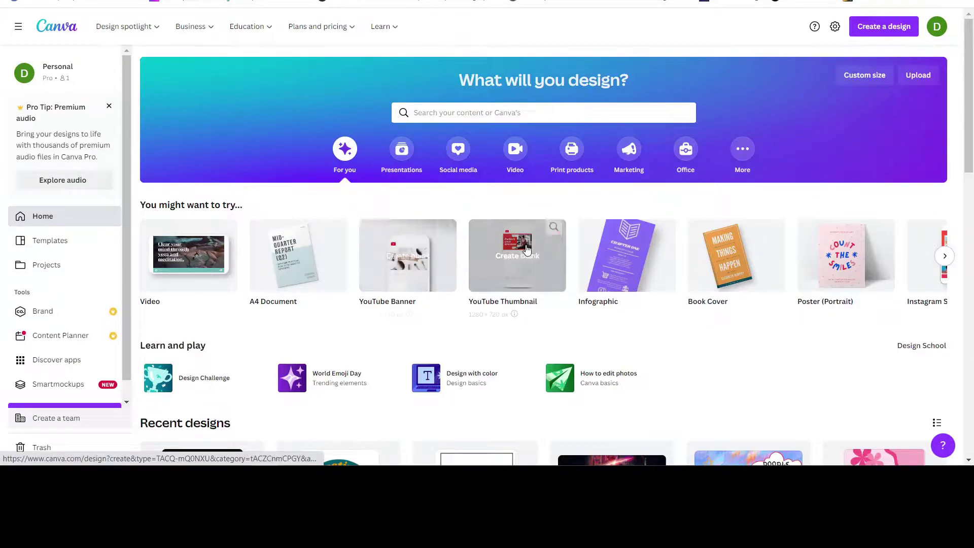
click(733, 263)
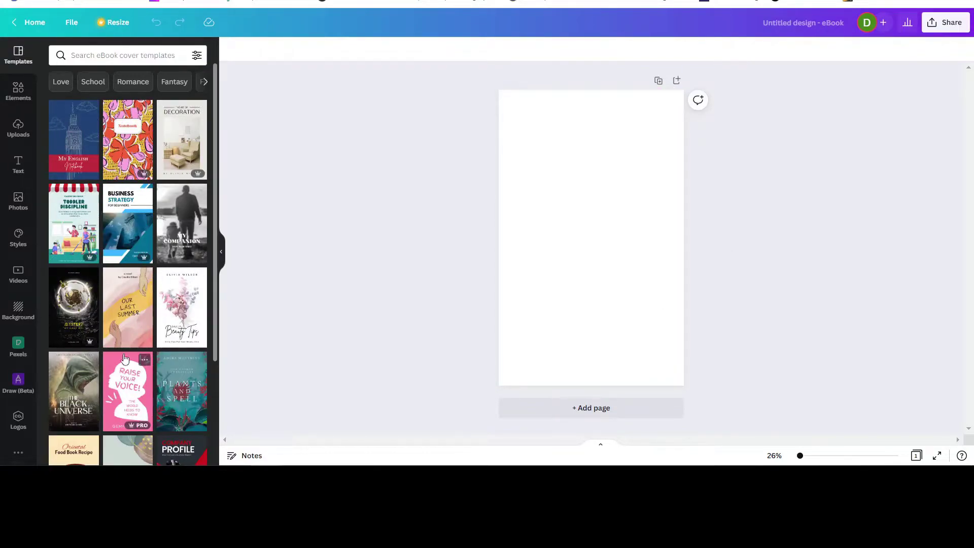
click(127, 153)
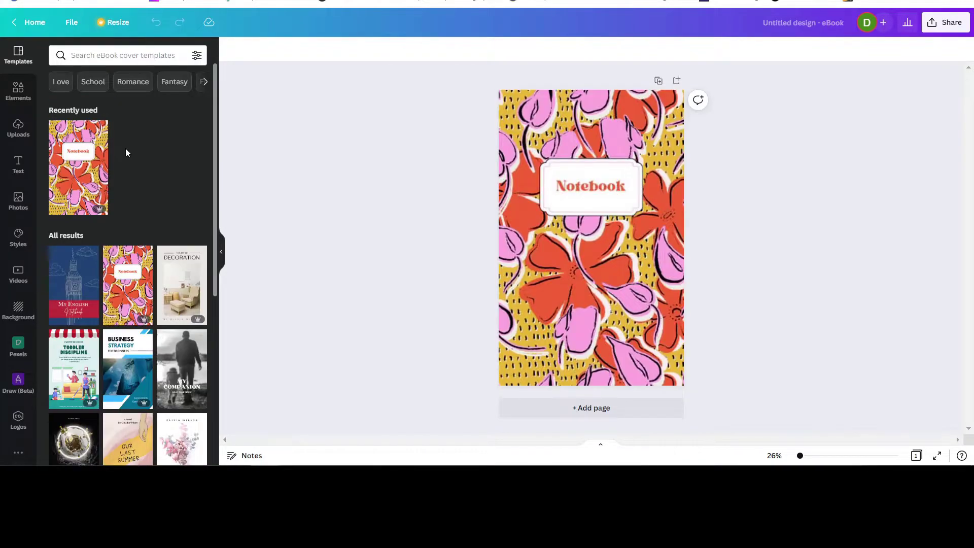
key(Delete)
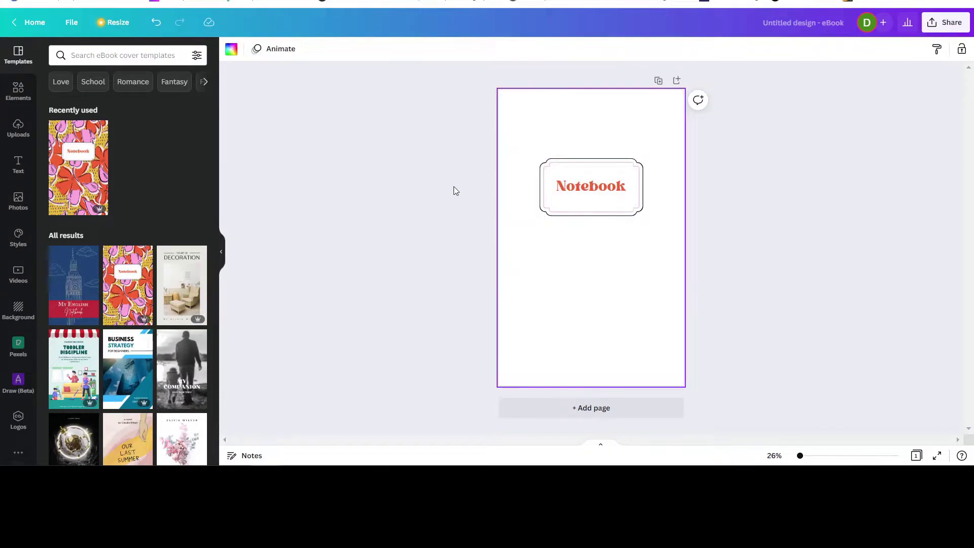
drag(520, 176, 679, 256)
key(Delete)
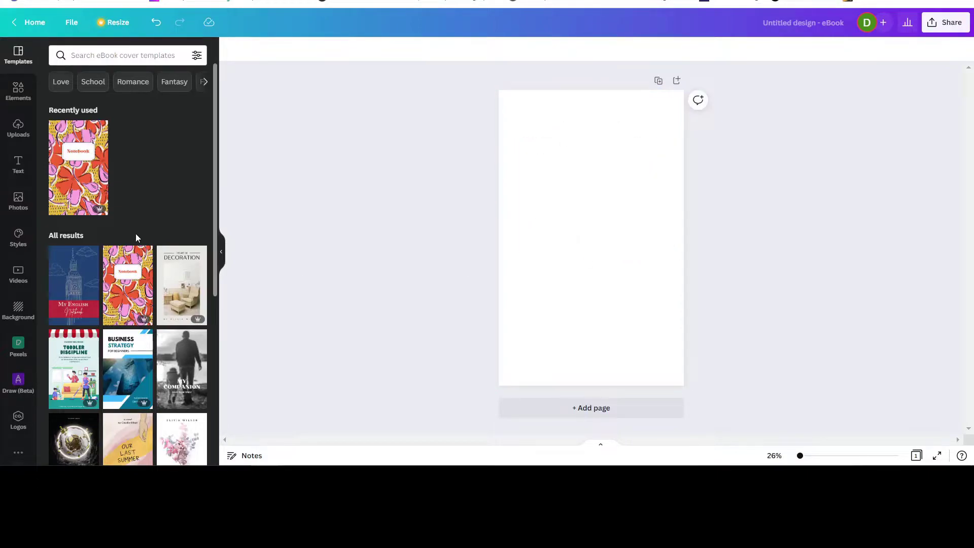
Search Elements for 'bunny' and place the first bunny graphic at the lower left.
click(19, 99)
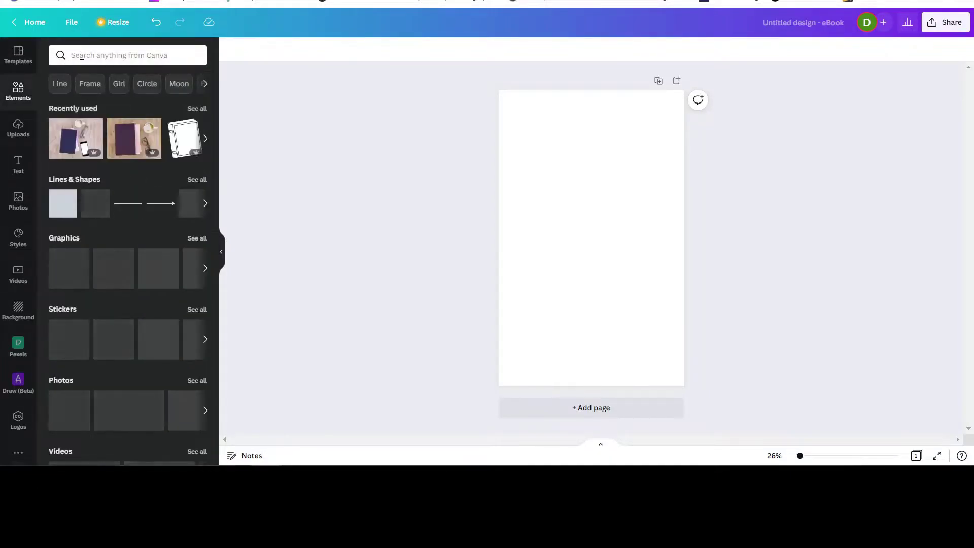
click(81, 56)
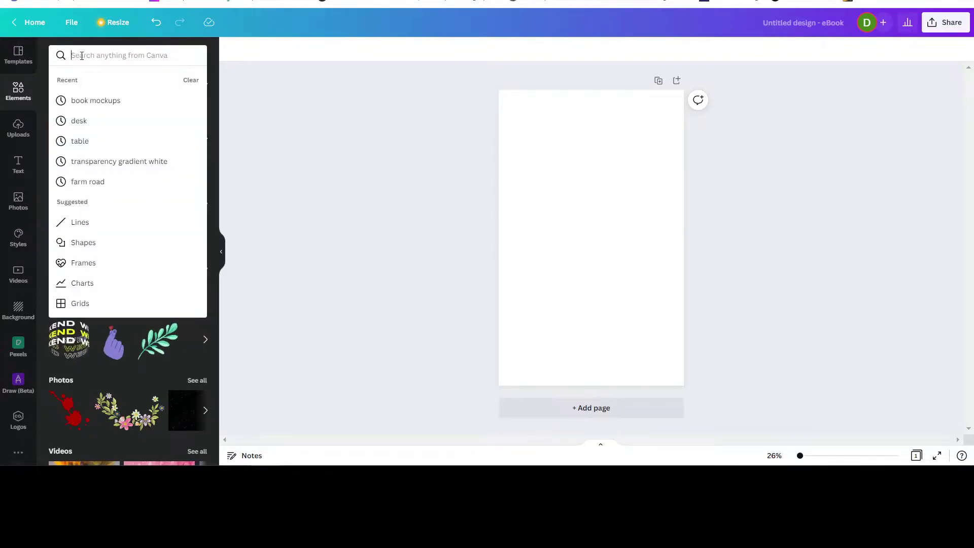
text(bunny)
key(Return)
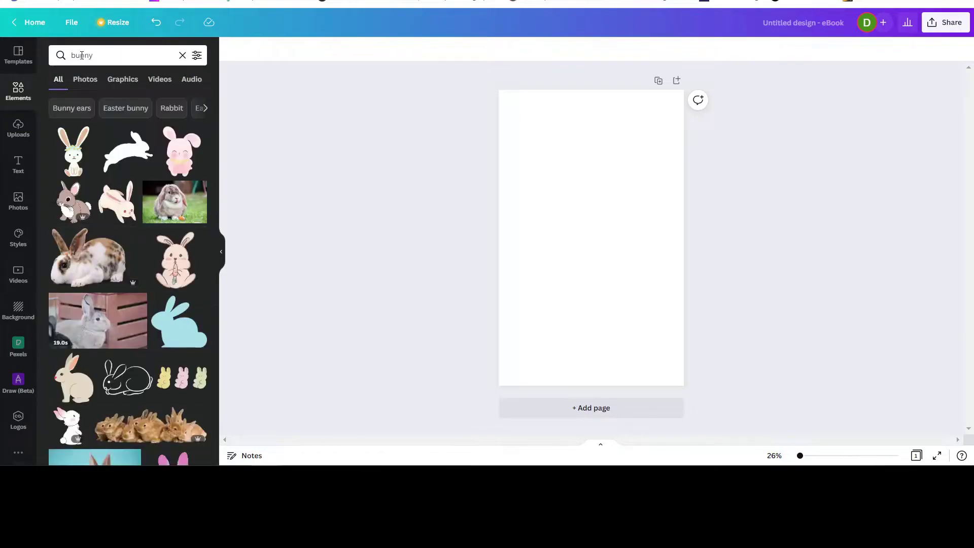
click(70, 170)
drag(599, 259, 555, 303)
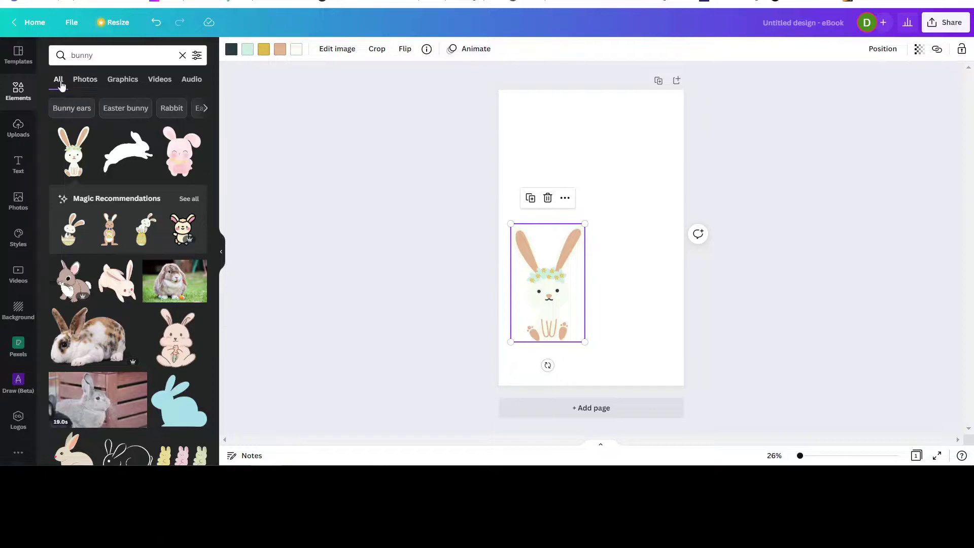
Search for 'basket' and place a wicker basket beside the bunny.
click(109, 55)
drag(108, 56, 57, 46)
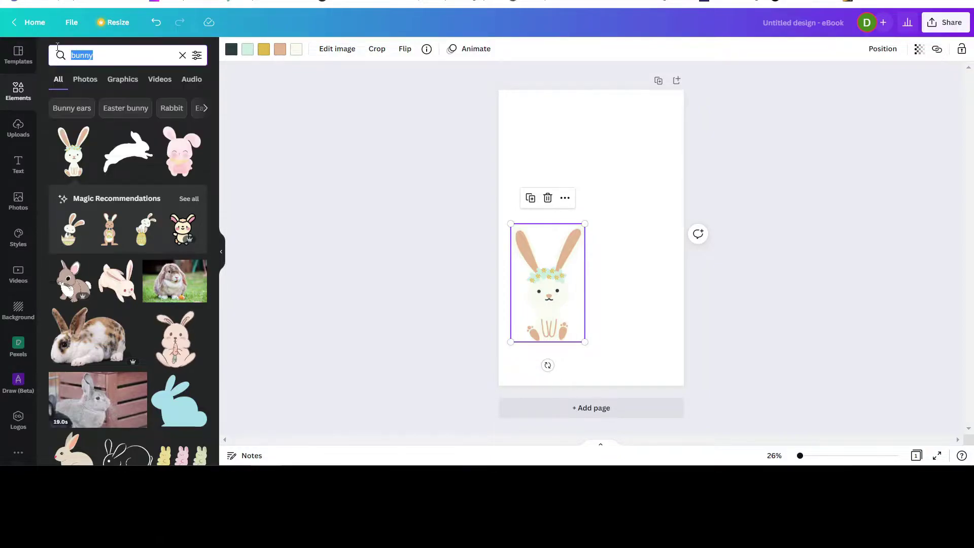
text(baskte)
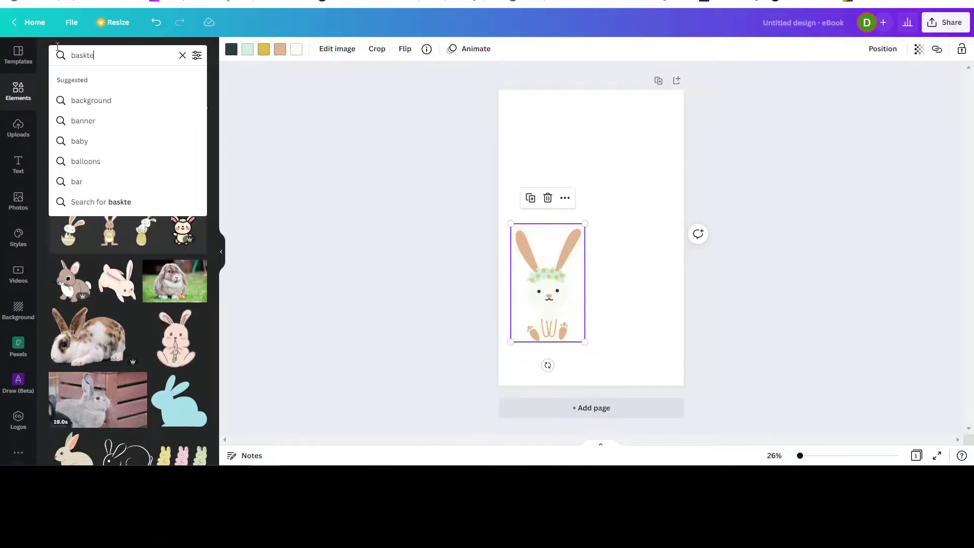
key(BackSpace)
key(BackSpace)
text(et)
key(Return)
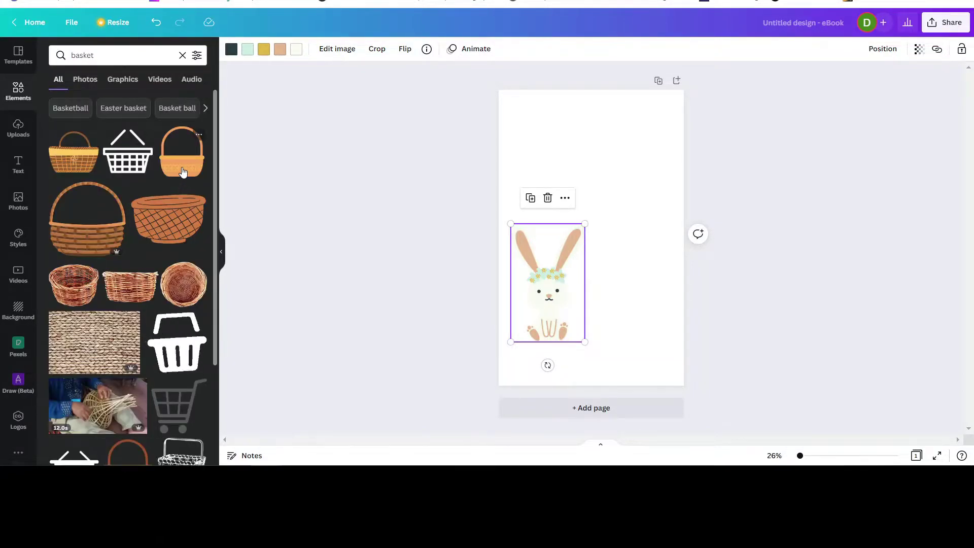
drag(80, 239, 629, 336)
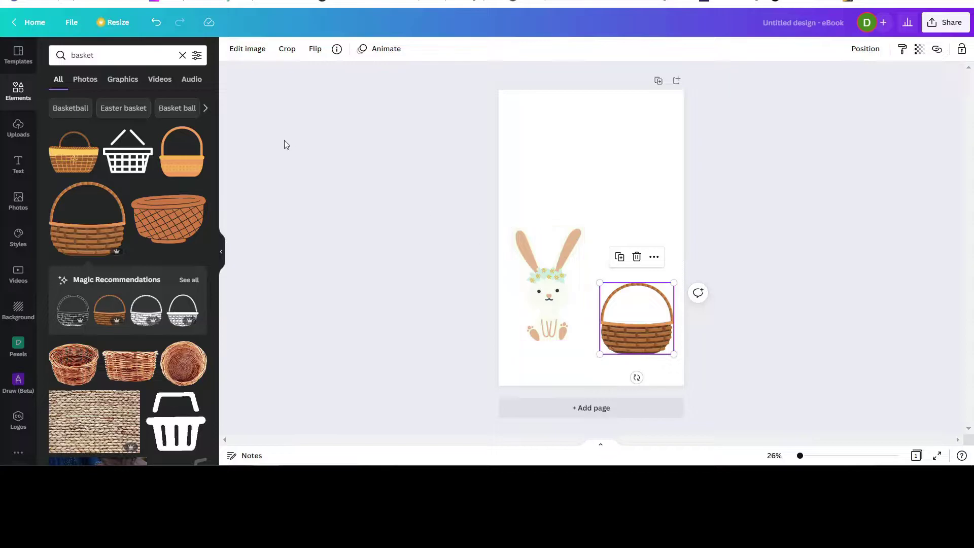
Search Elements for 'carrots' and add a small cartoon carrot to the cover.
click(103, 52)
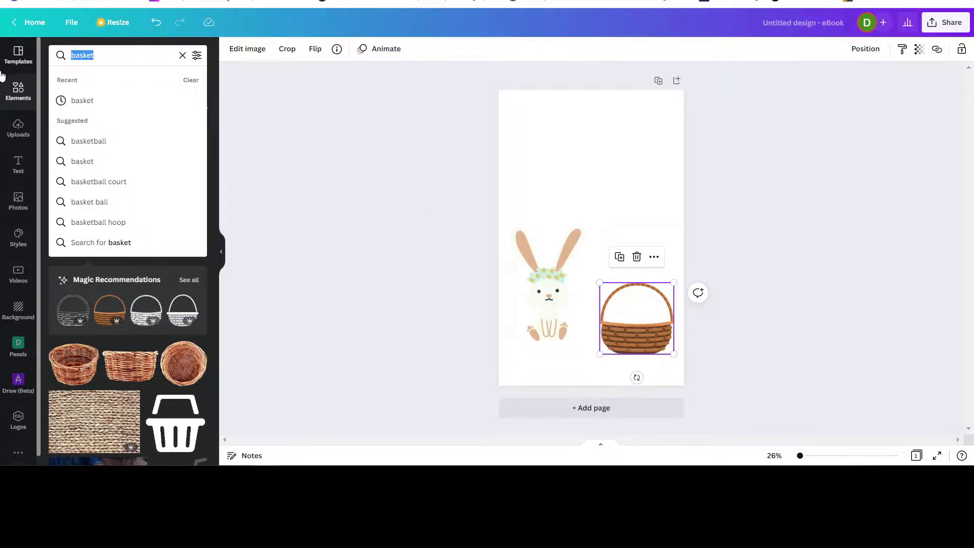
text(carrots)
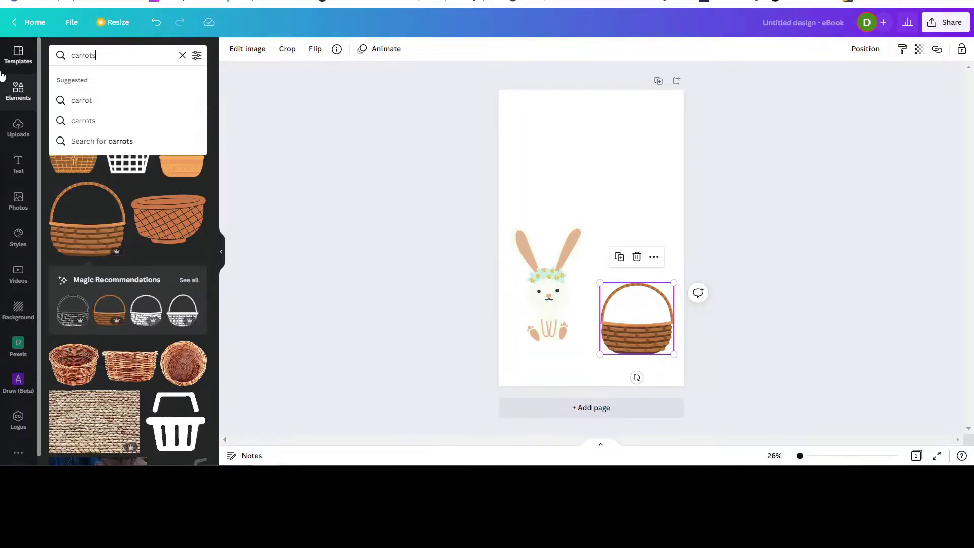
key(Return)
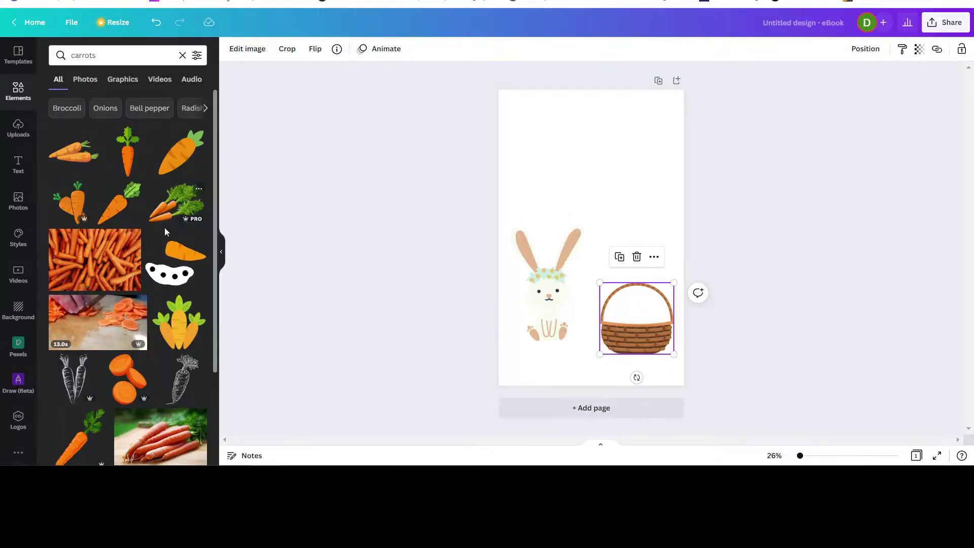
scroll(164, 232, down, 5)
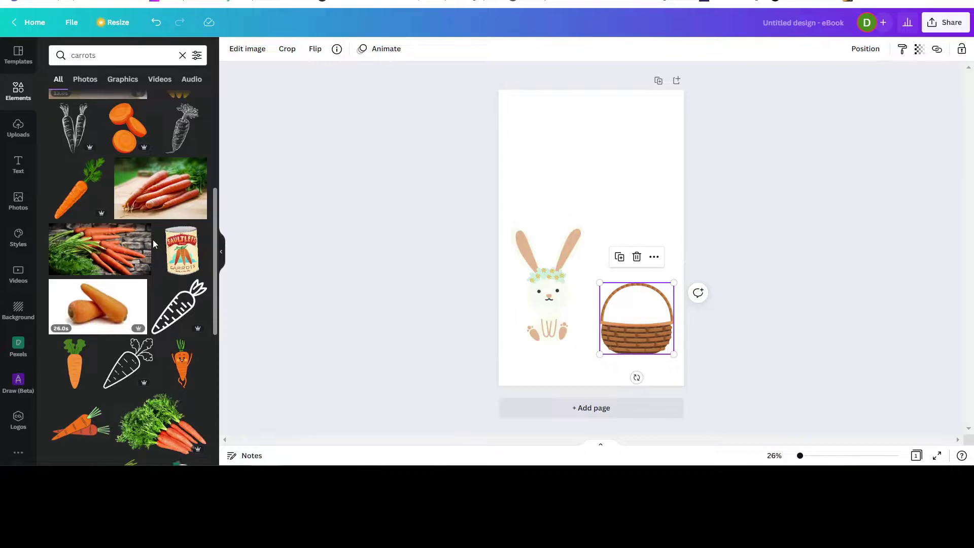
scroll(153, 239, up, 5)
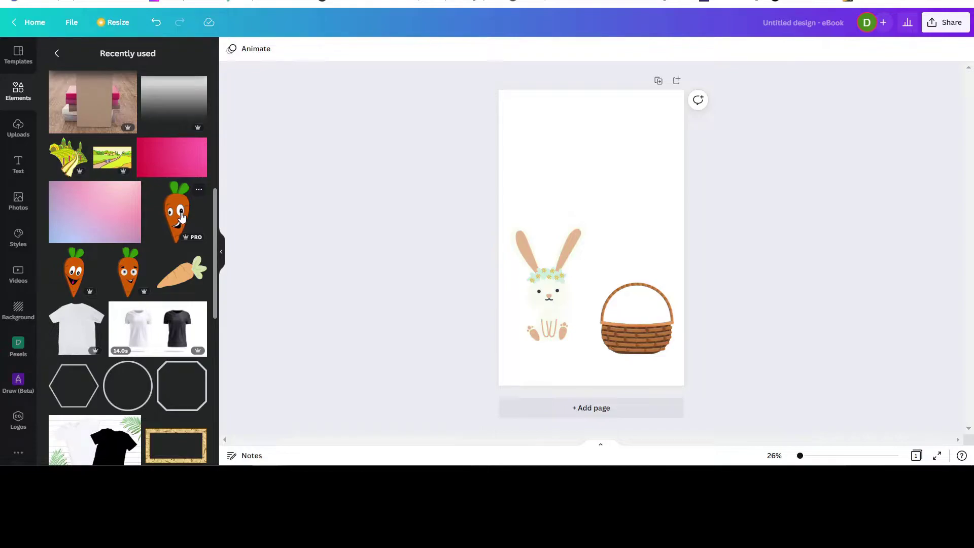
click(181, 217)
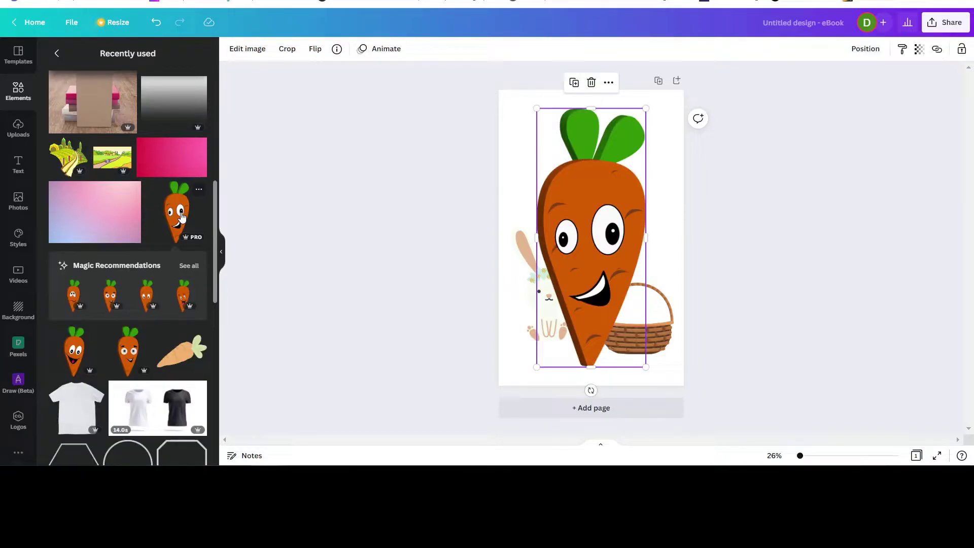
click(189, 267)
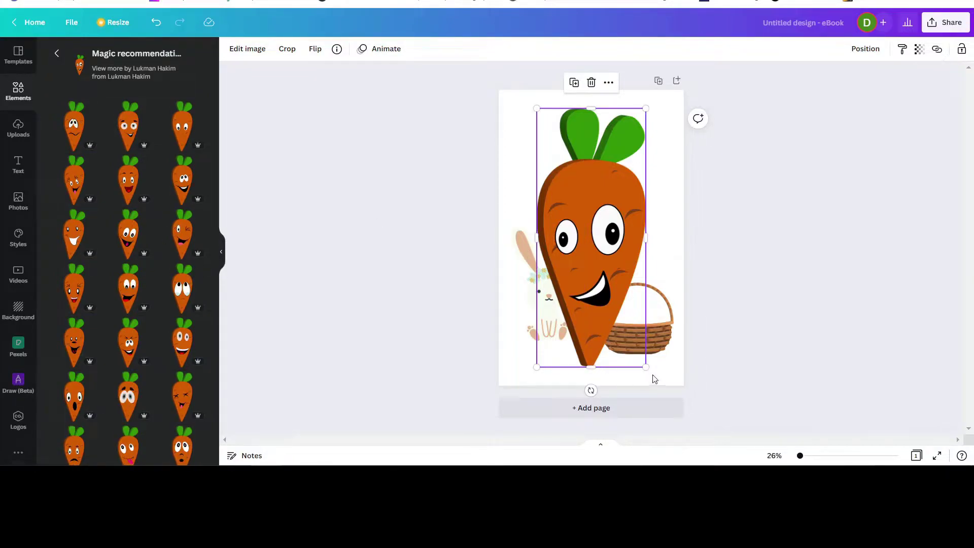
drag(644, 366, 591, 237)
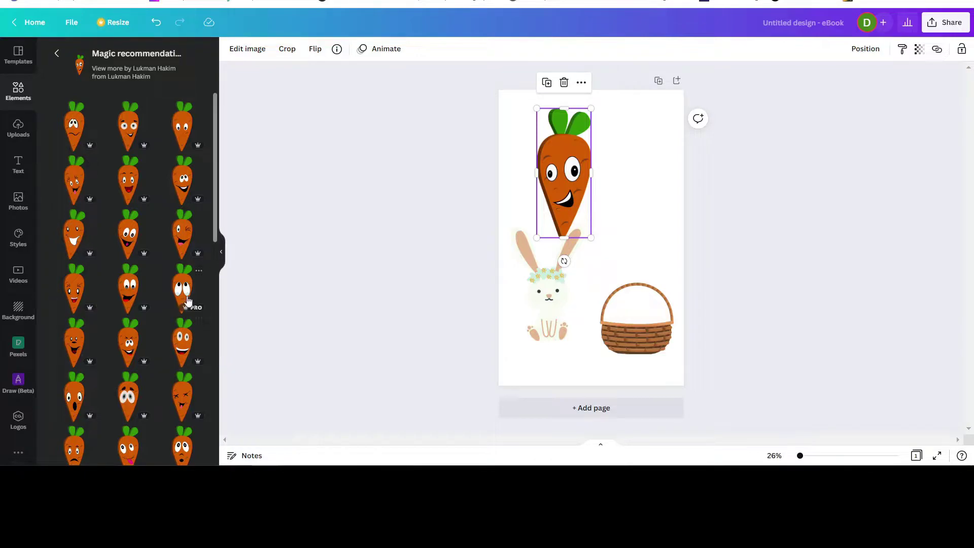
Add two more small carrots, moving the winking tongue-out carrot into the basket.
click(129, 345)
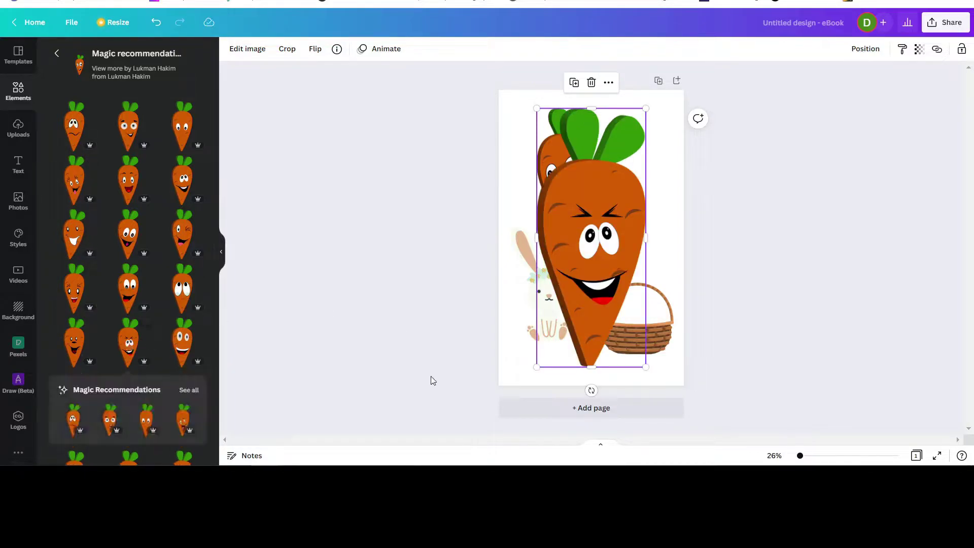
drag(536, 367, 599, 219)
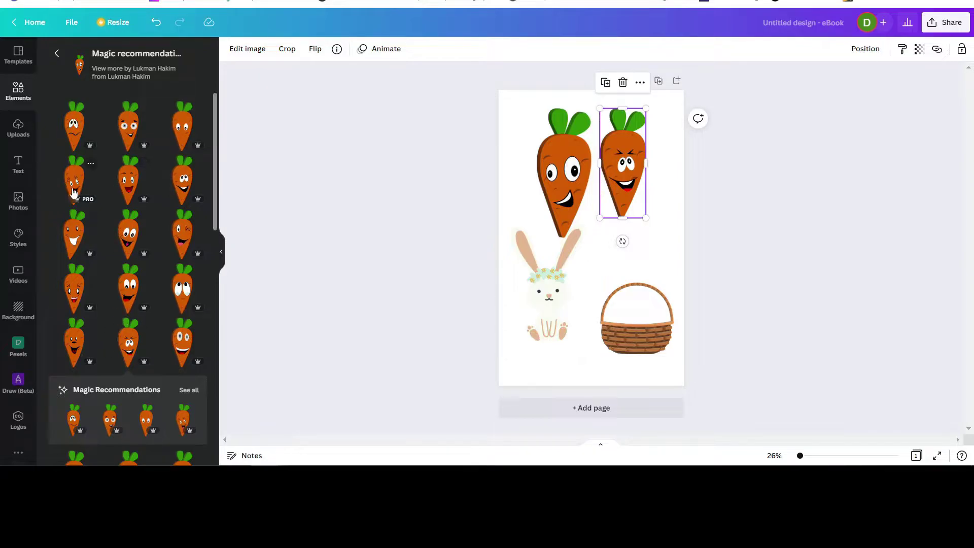
click(73, 192)
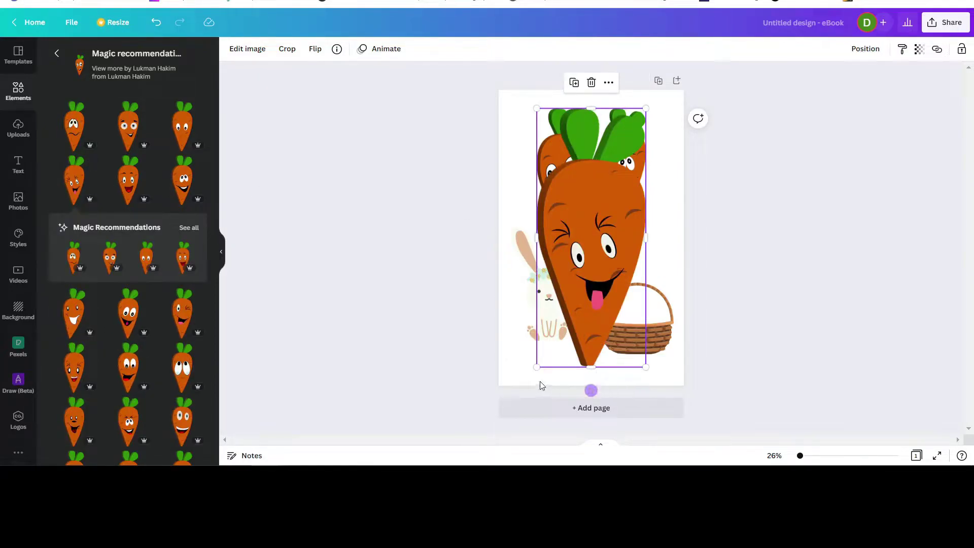
drag(536, 365, 601, 217)
drag(635, 157, 659, 291)
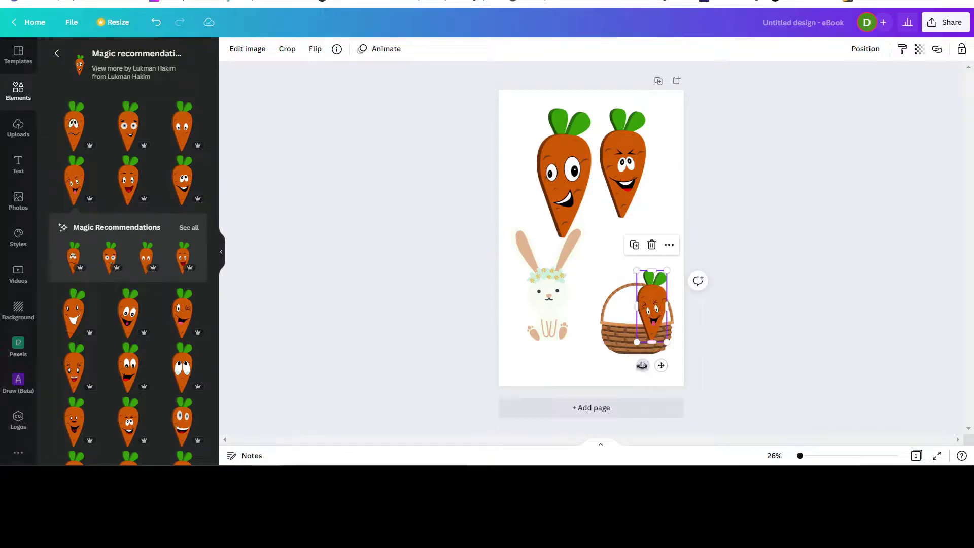
Tilt the basket carrot and fit the small carrot into the basket behind it.
drag(635, 367, 630, 363)
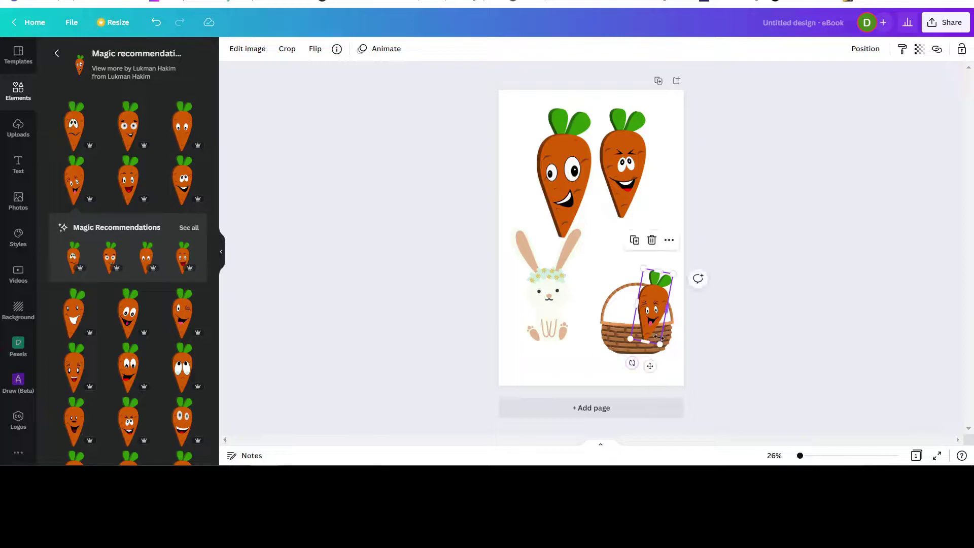
click(865, 49)
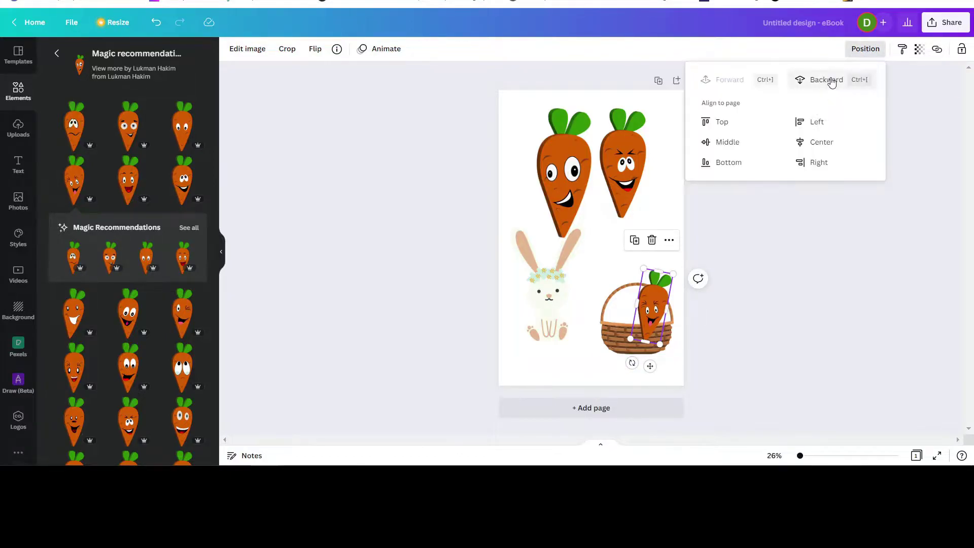
drag(612, 157, 625, 283)
drag(612, 341, 634, 291)
drag(650, 254, 631, 284)
drag(621, 349, 626, 351)
drag(641, 266, 644, 258)
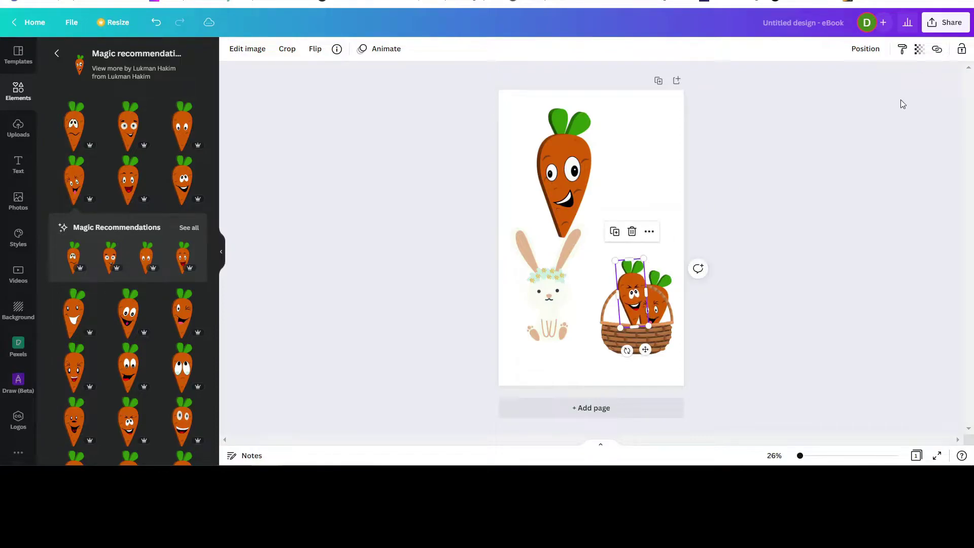
click(866, 49)
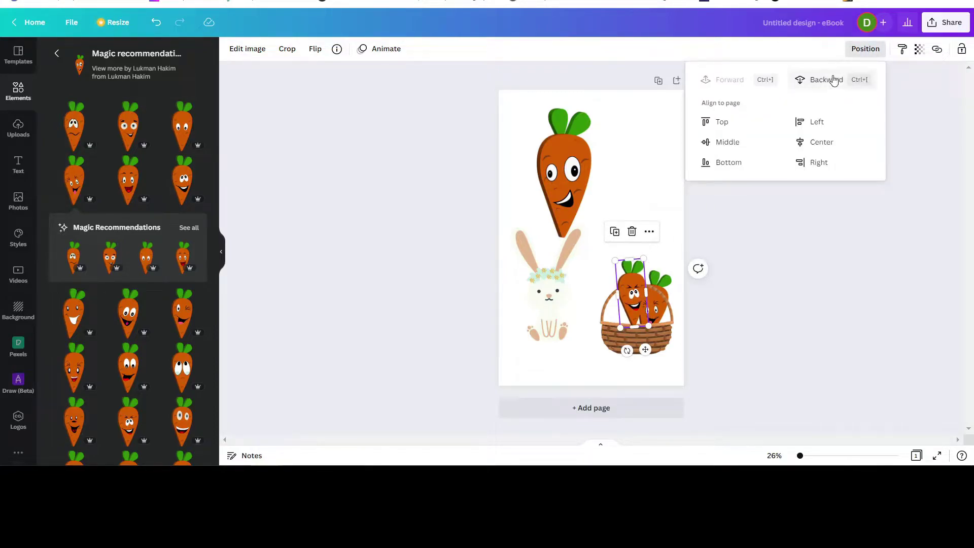
click(833, 79)
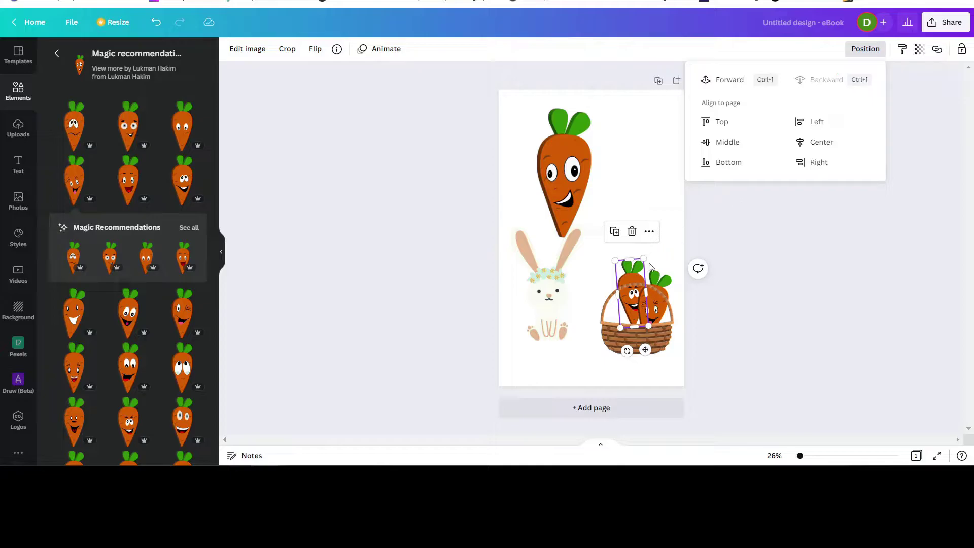
click(628, 278)
drag(628, 277, 625, 283)
Shrink the big carrot, tilt it counter-clockwise and set it down into the basket.
drag(563, 177, 612, 285)
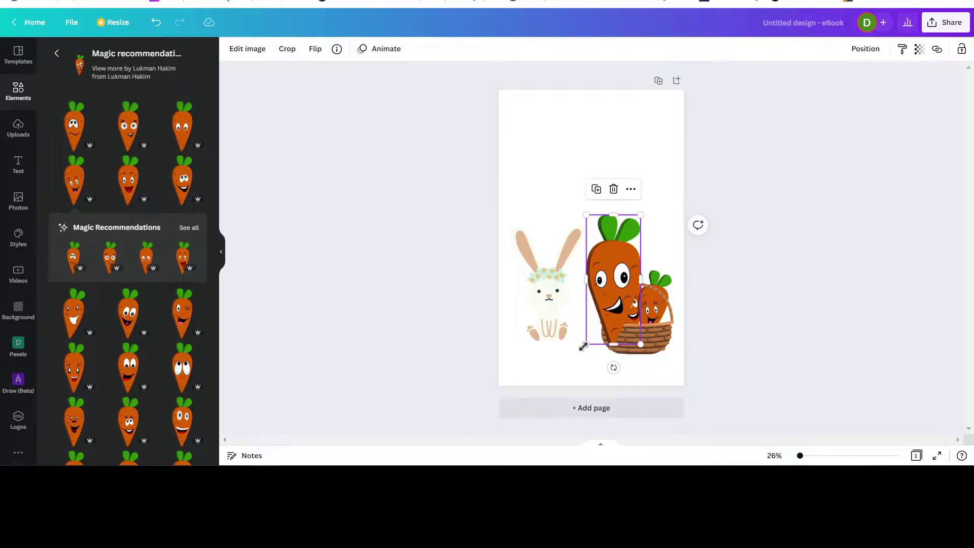
drag(583, 346, 608, 291)
drag(624, 248, 613, 291)
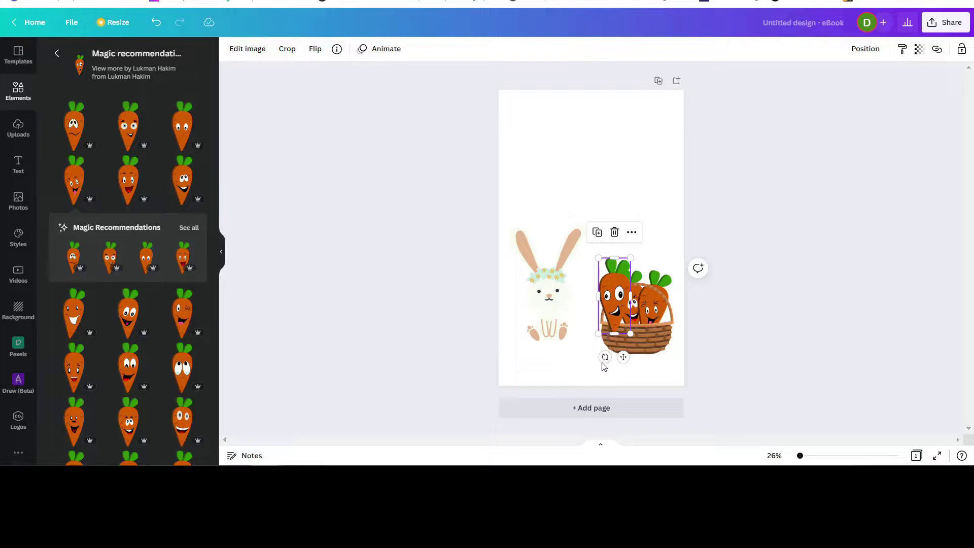
drag(604, 357, 621, 358)
drag(609, 288, 606, 295)
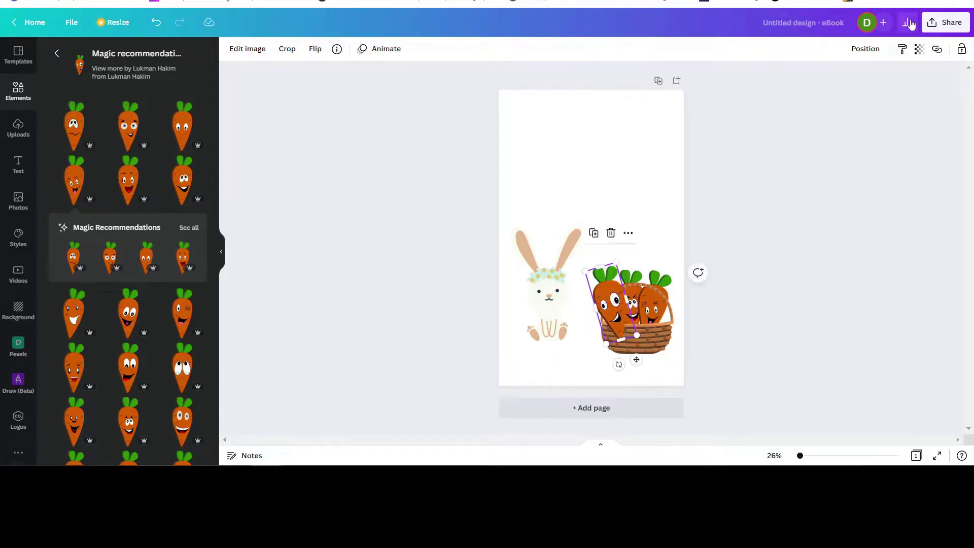
click(867, 50)
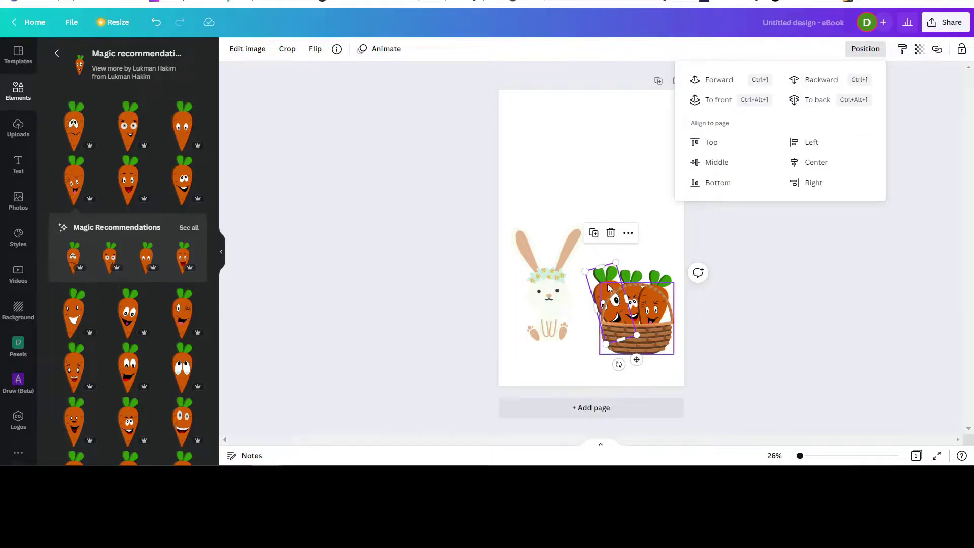
Enlarge the basket, then group it with the three carrots as one element.
drag(607, 287, 605, 283)
drag(599, 354, 643, 341)
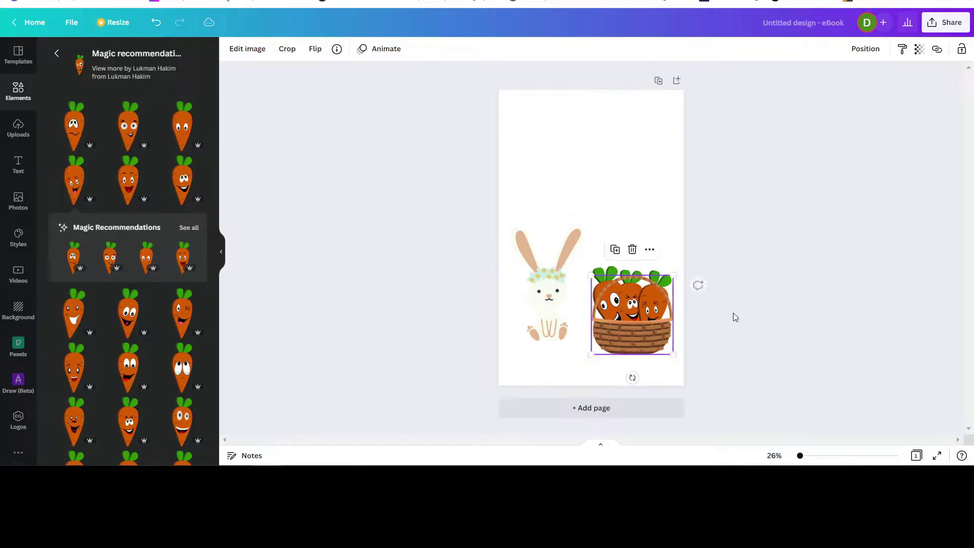
click(686, 277)
drag(596, 254, 675, 380)
click(845, 49)
drag(614, 315, 611, 318)
Enlarge the bunny and move it down-left beside the basket.
click(547, 315)
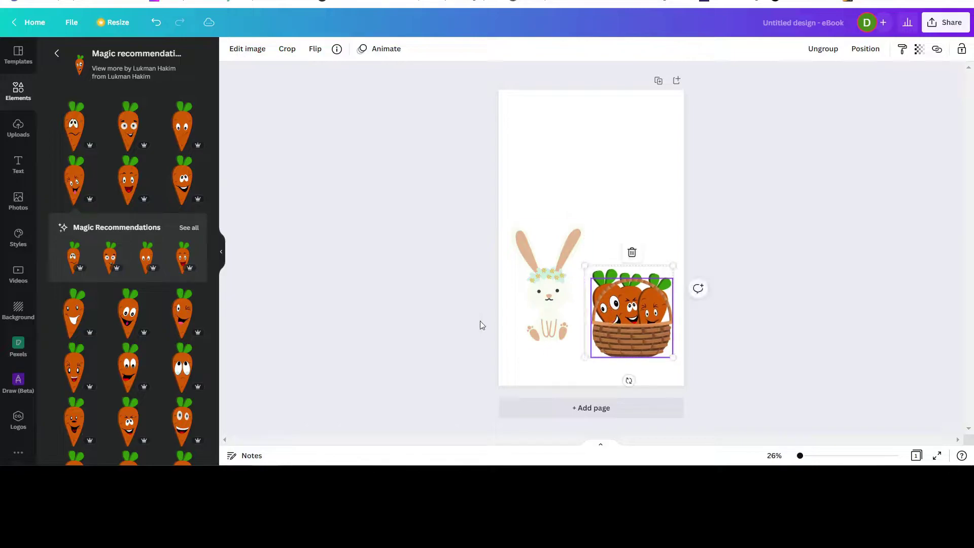
drag(586, 219, 601, 198)
drag(553, 276, 551, 297)
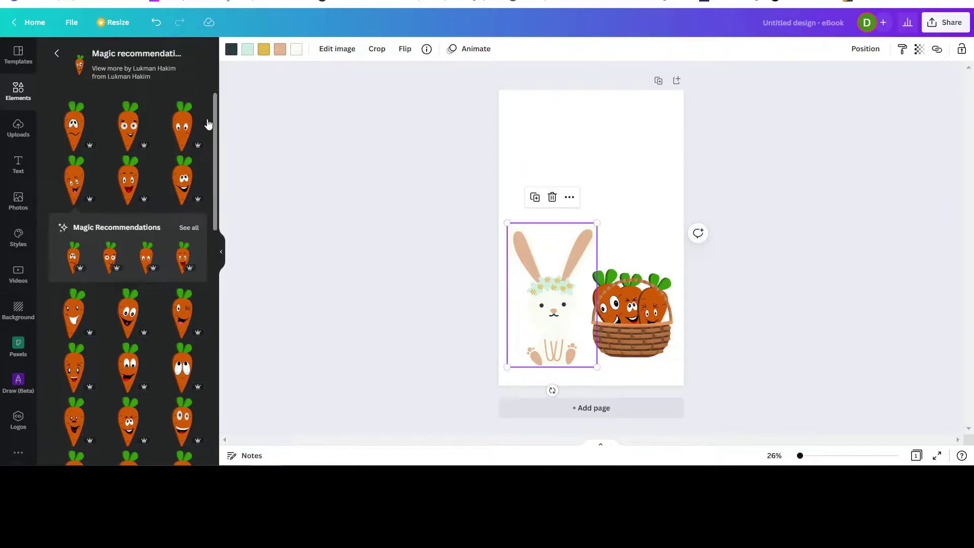
Make the bunny's ears, nose and feet pink and its flower crown violet.
click(279, 51)
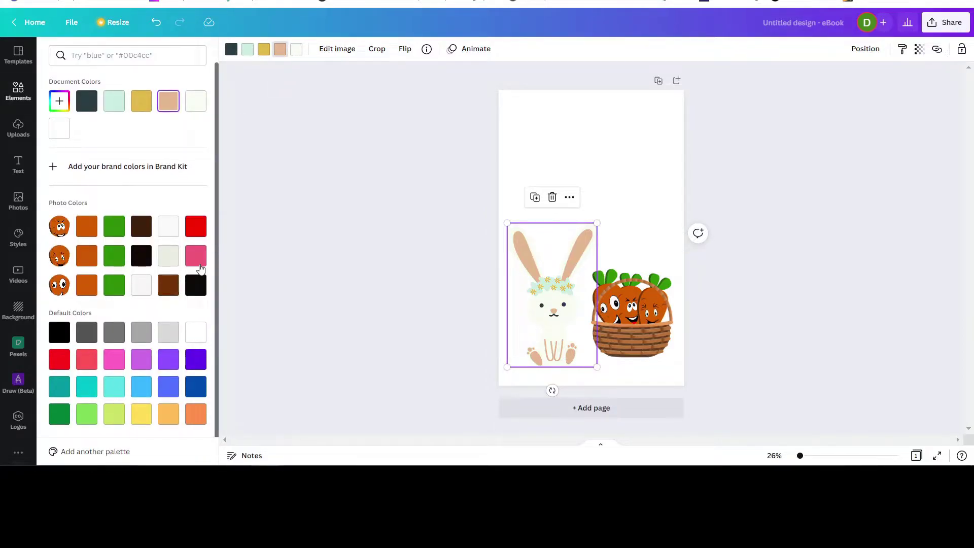
click(204, 258)
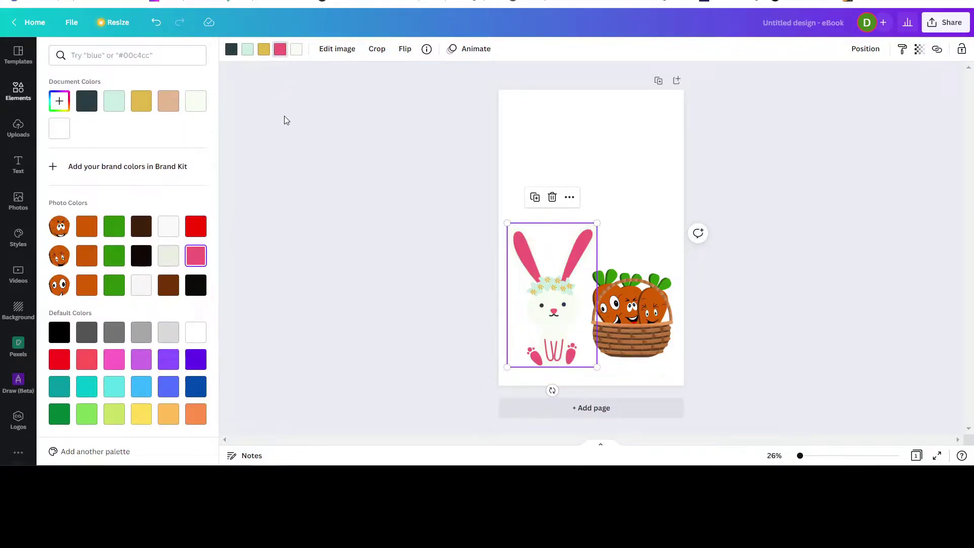
click(247, 49)
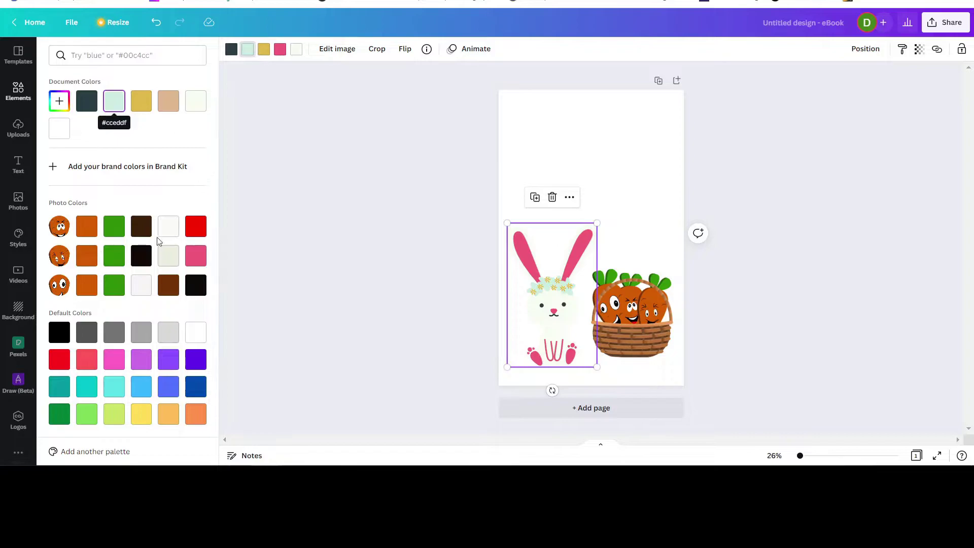
click(169, 360)
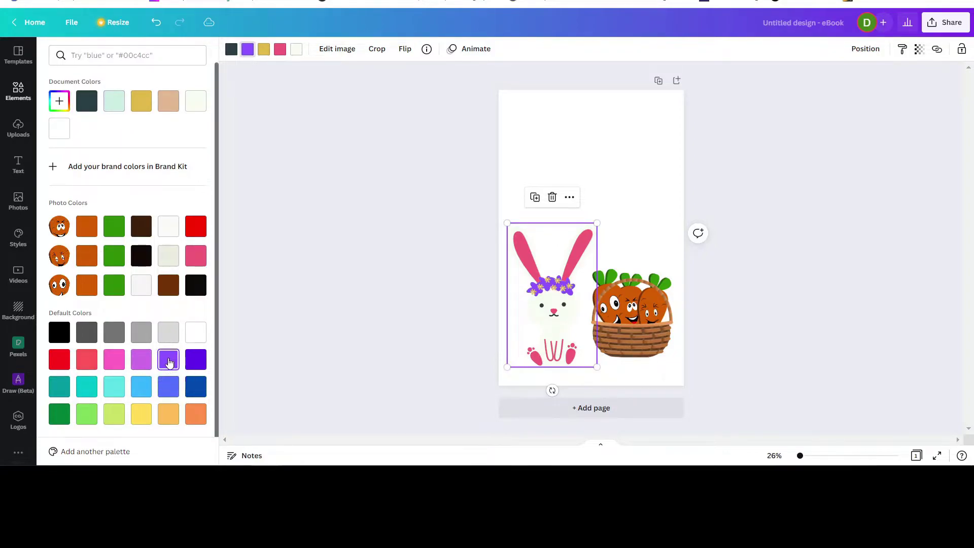
click(140, 365)
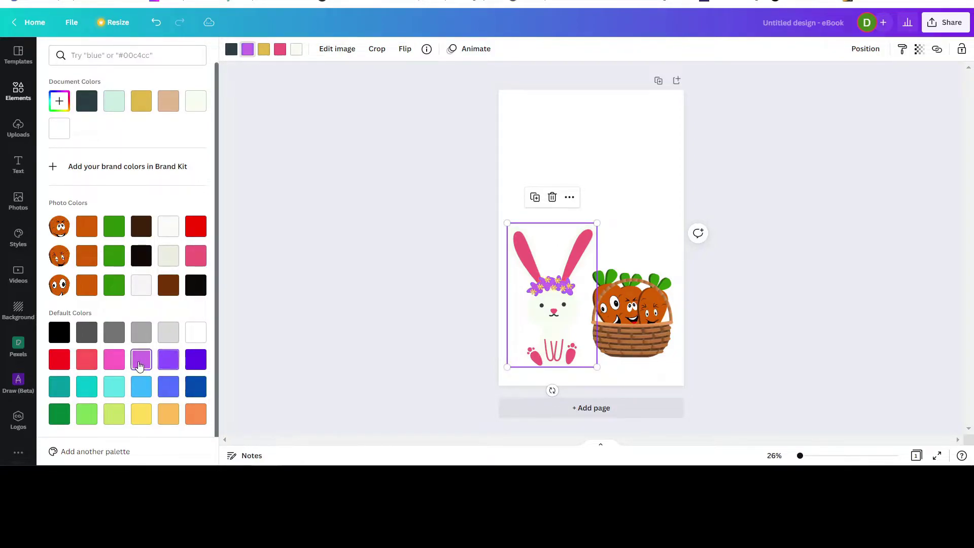
click(168, 360)
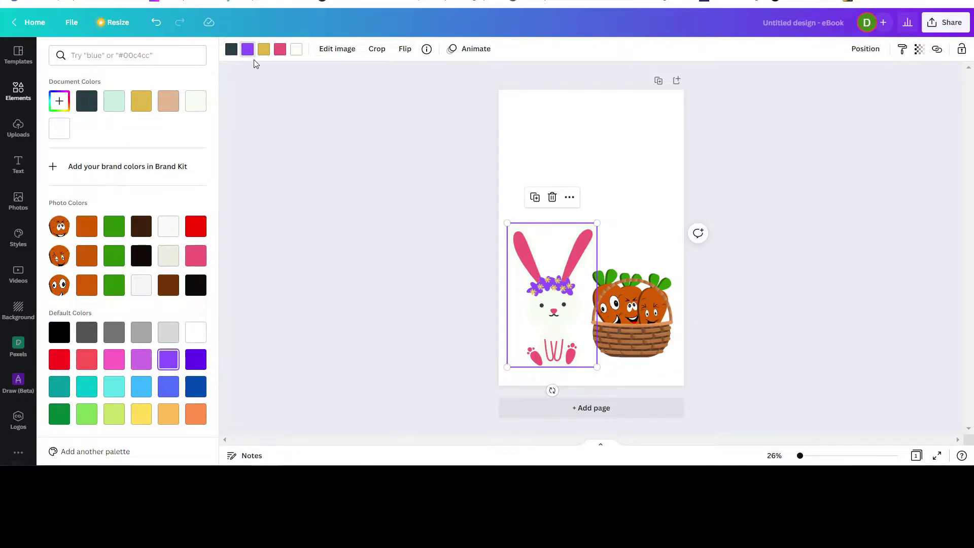
Recolour the bunny's body to a custom pale cream (#FFE0B0).
click(265, 50)
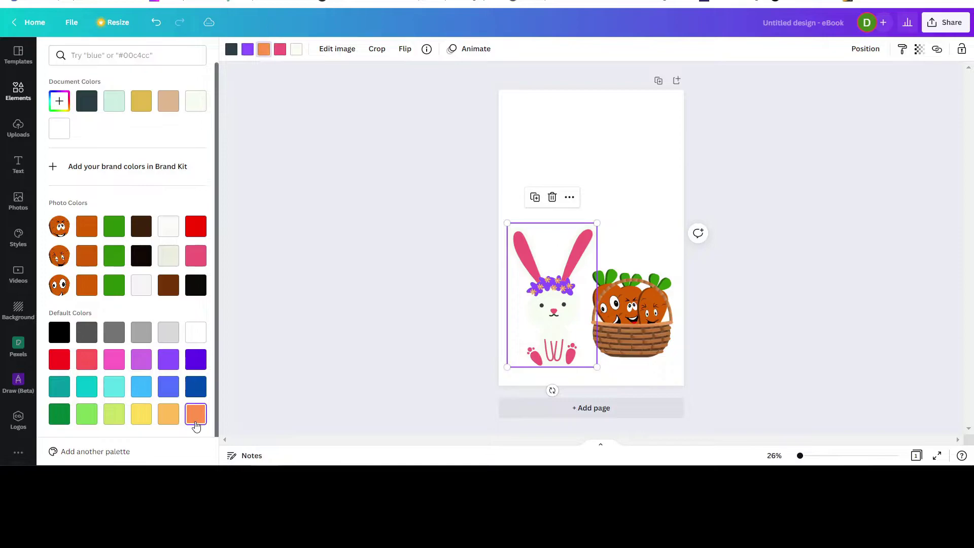
click(295, 49)
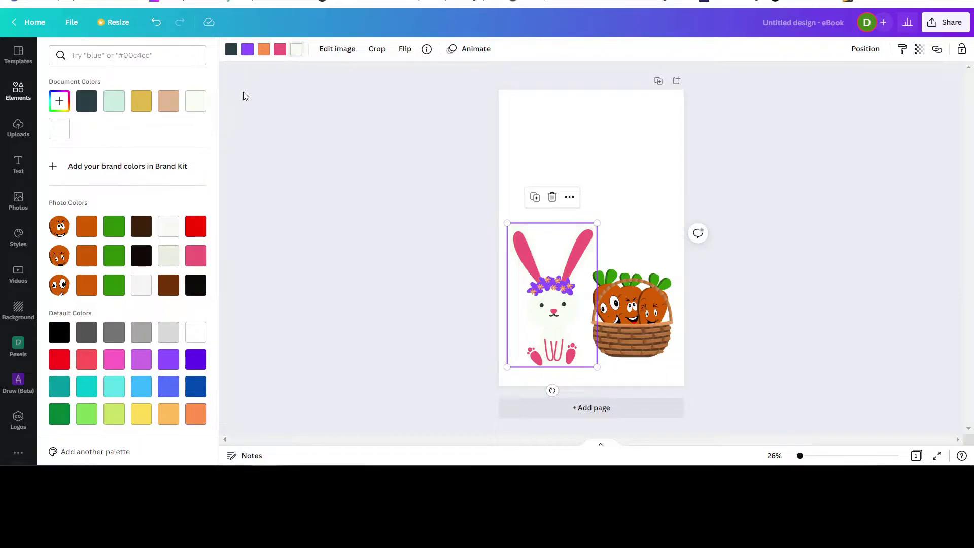
click(167, 256)
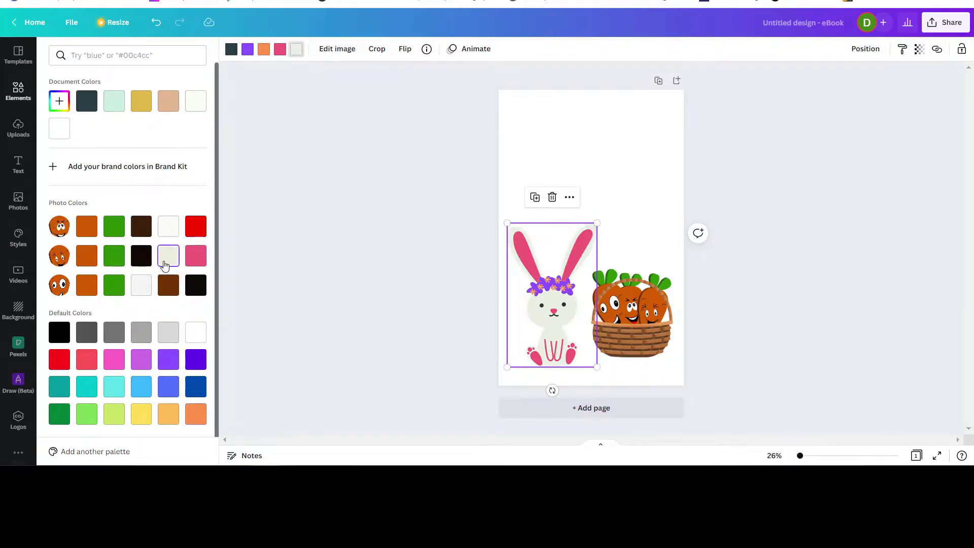
click(167, 413)
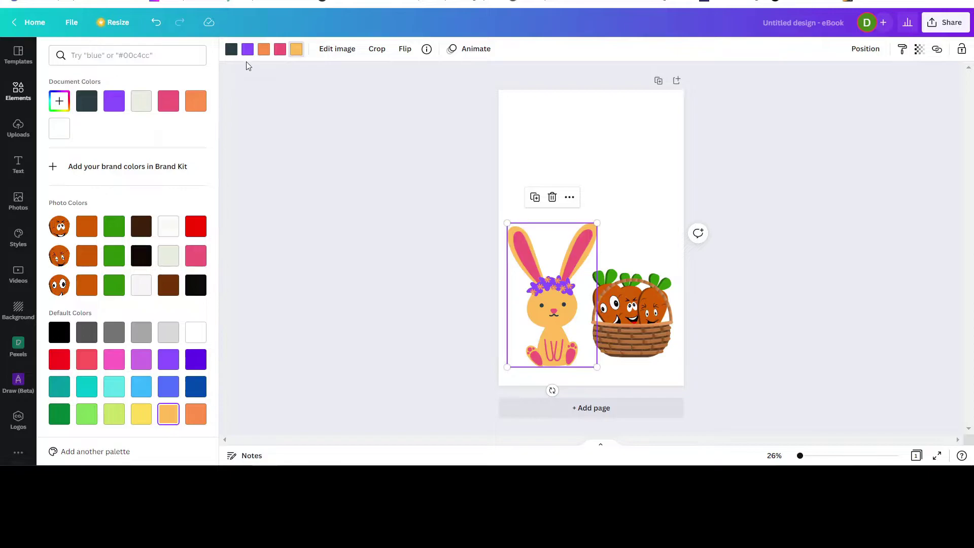
click(59, 101)
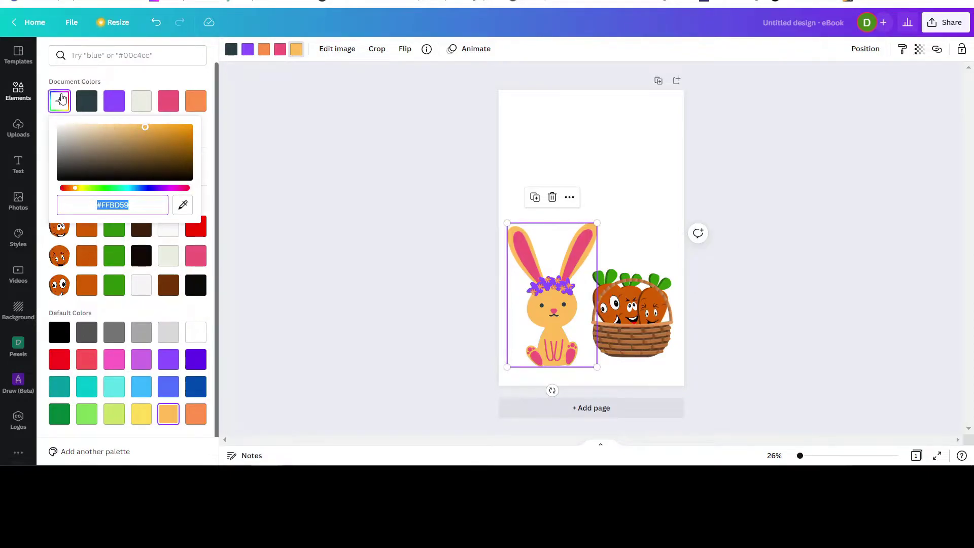
drag(146, 130, 88, 120)
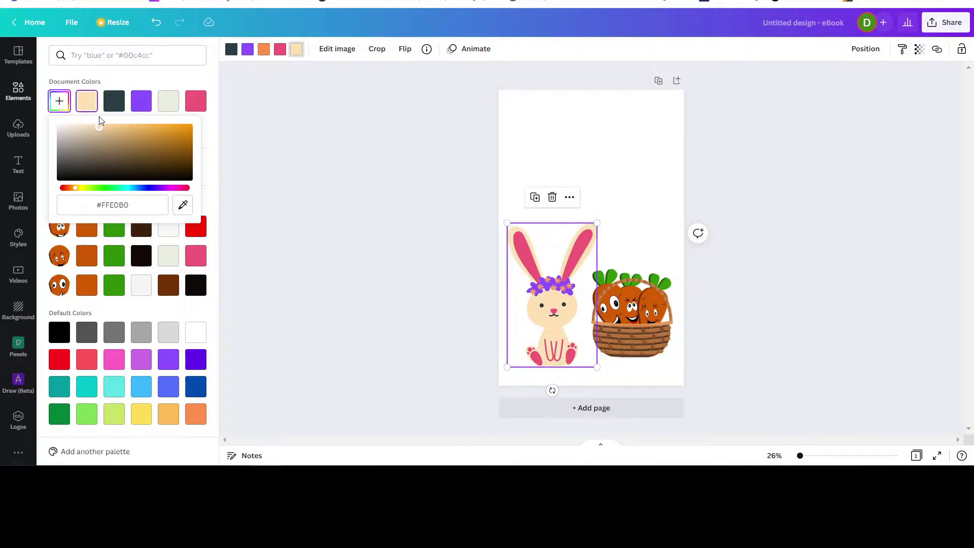
Search graphics for 'farm road' and add the hillside road illustration, enlarged toward the top-left.
click(764, 283)
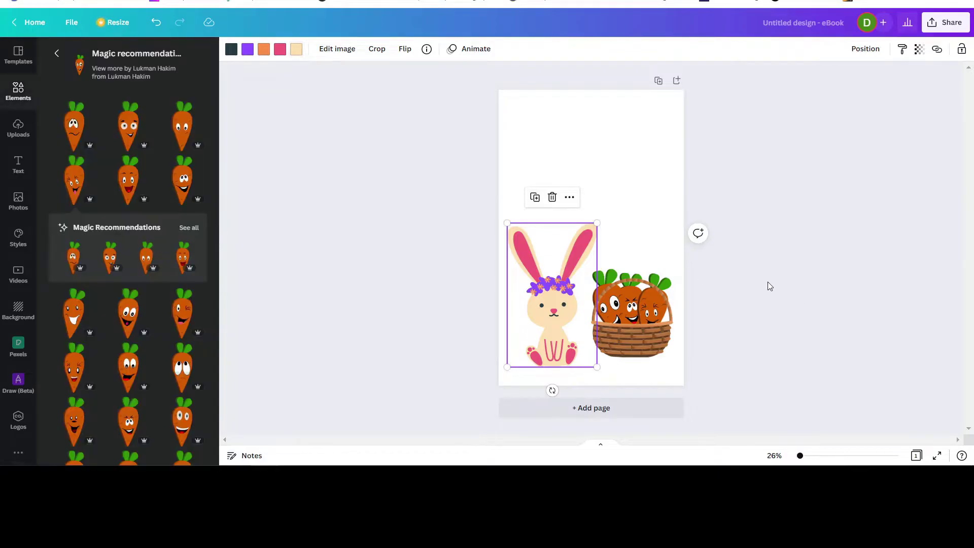
click(763, 287)
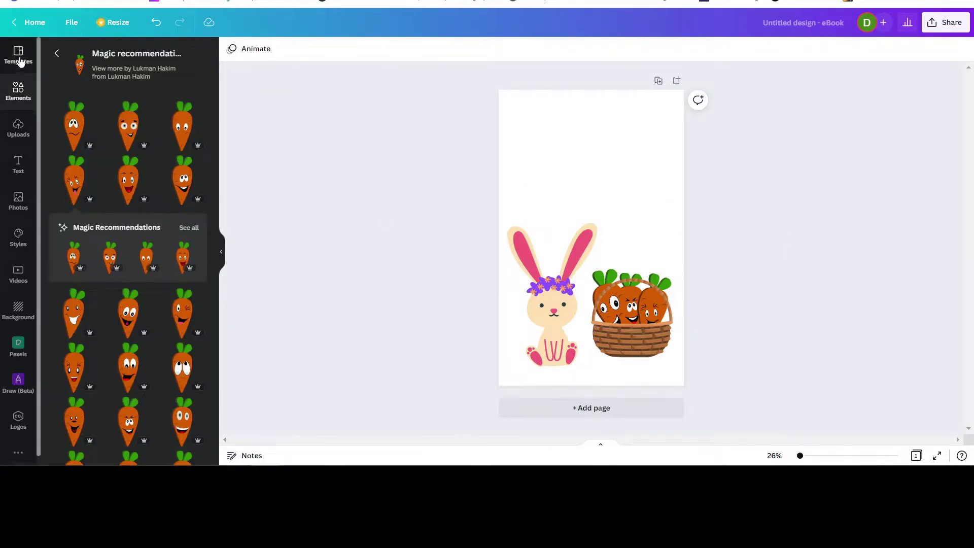
click(19, 92)
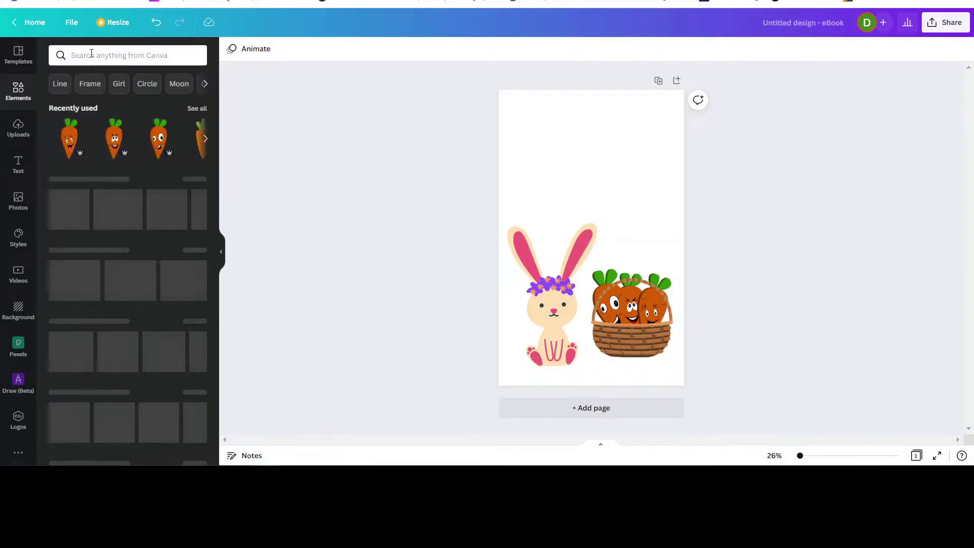
click(93, 54)
text(fa)
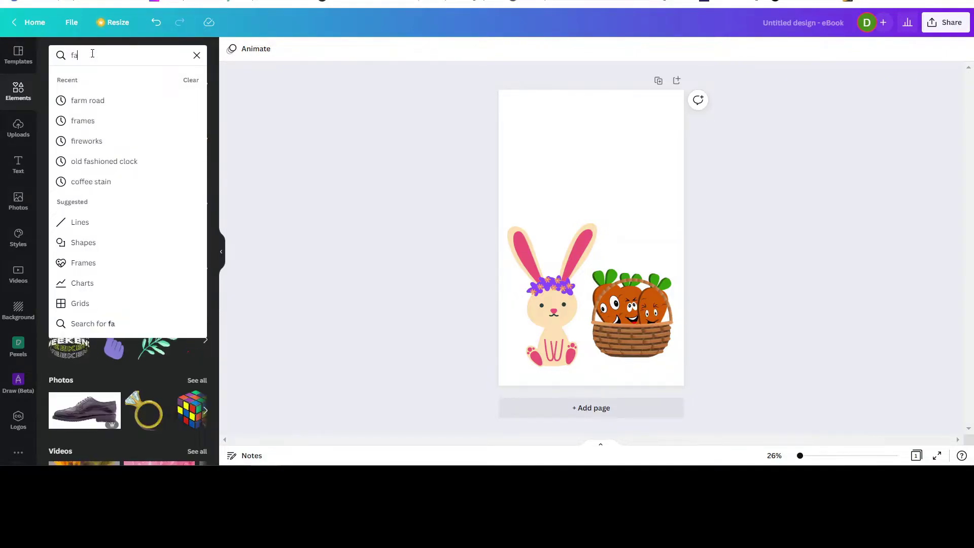
text(rm road)
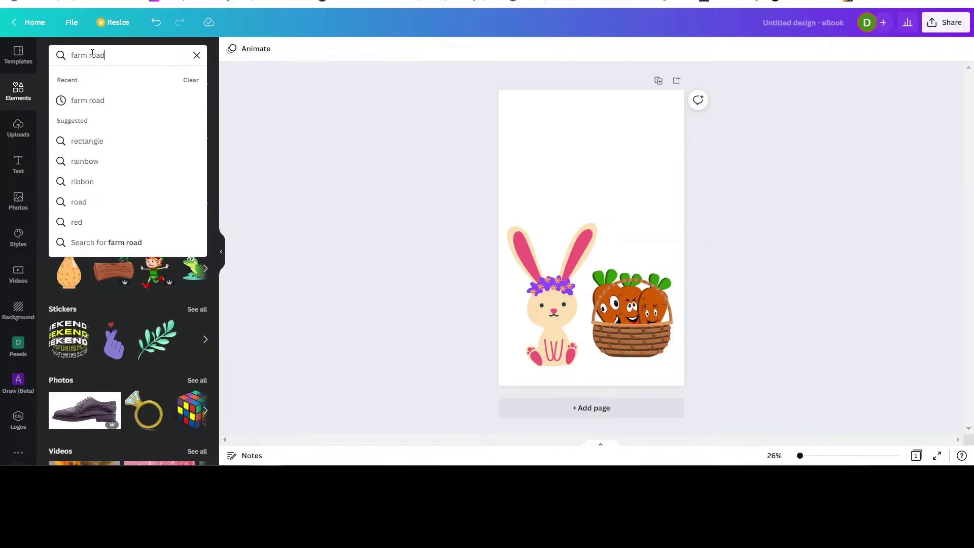
key(Return)
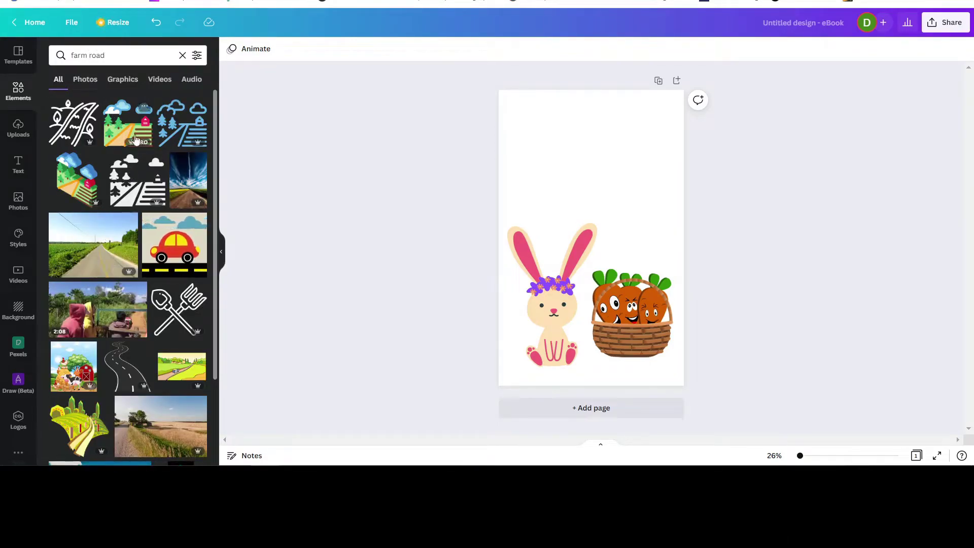
click(121, 80)
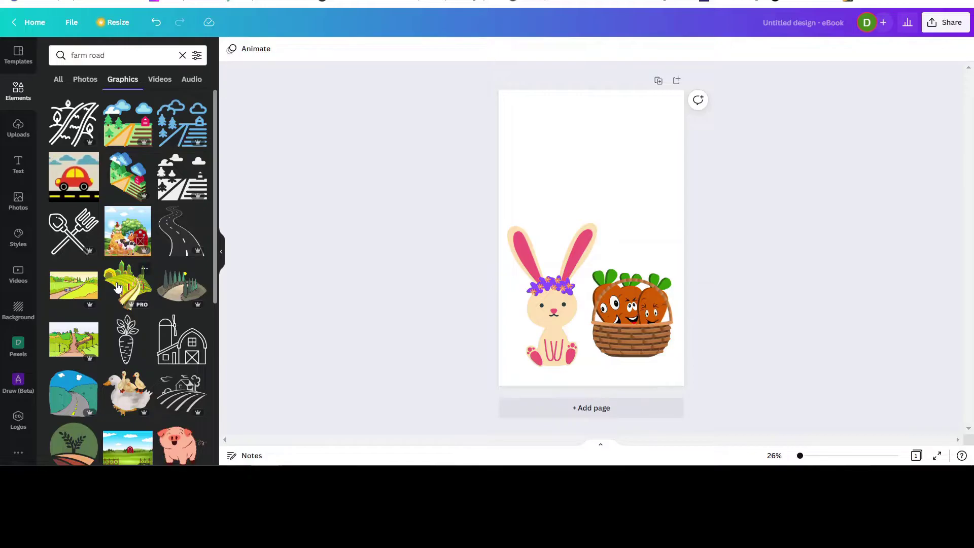
drag(116, 287, 531, 252)
drag(517, 221, 505, 164)
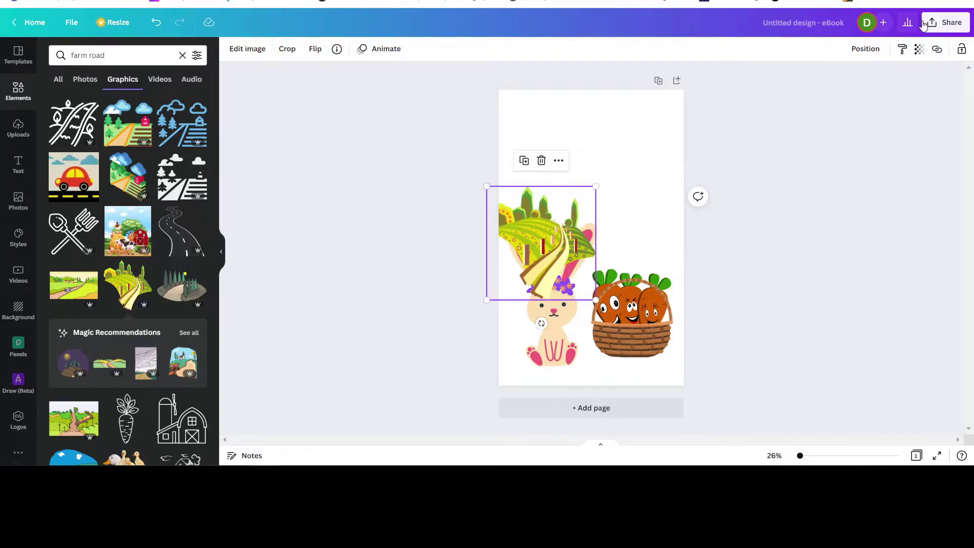
Send the farm graphic behind the bunny and enlarge it as a backdrop across the lower half.
click(864, 54)
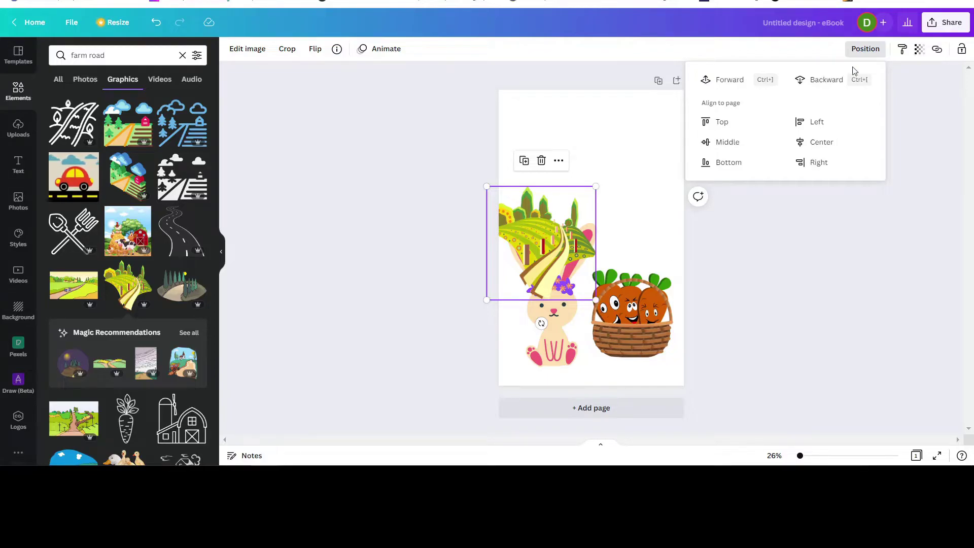
click(826, 80)
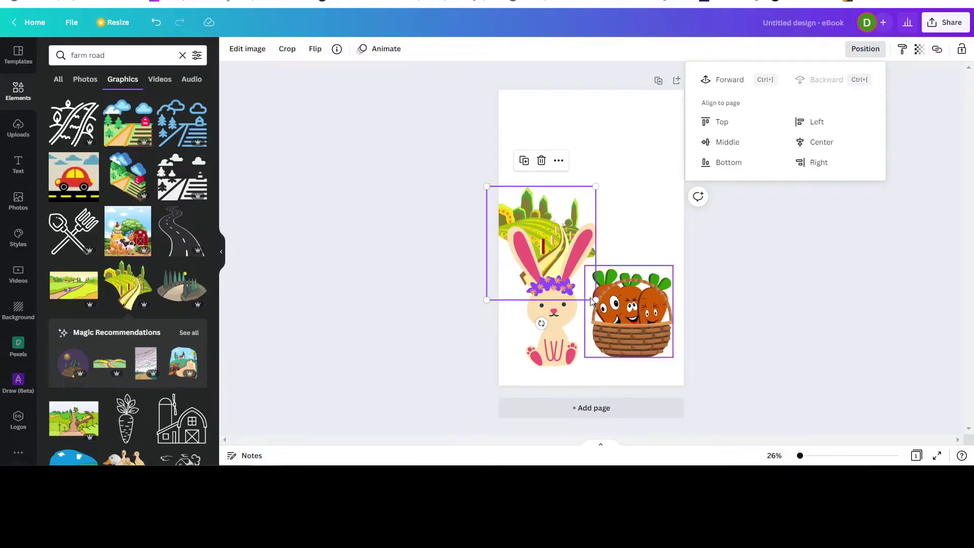
drag(597, 303, 688, 397)
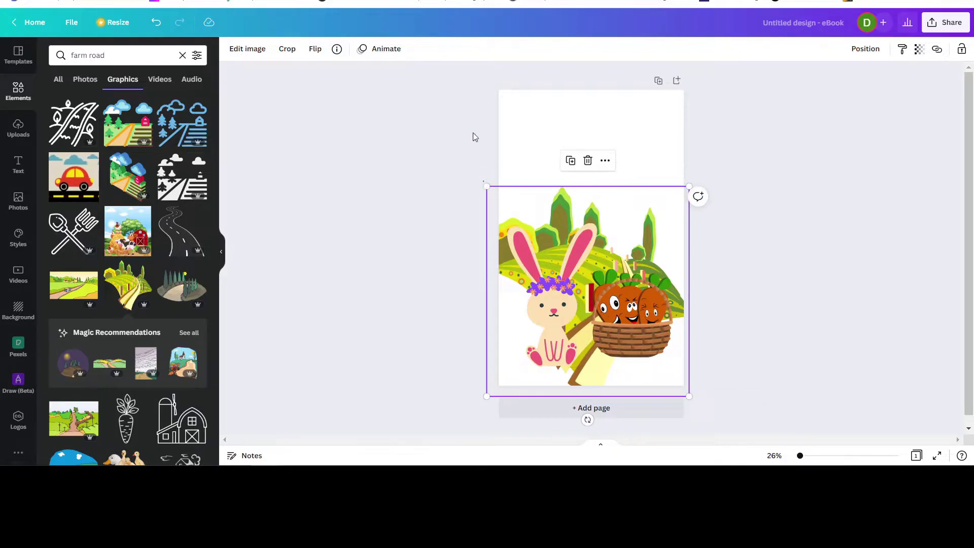
drag(459, 100, 459, 100)
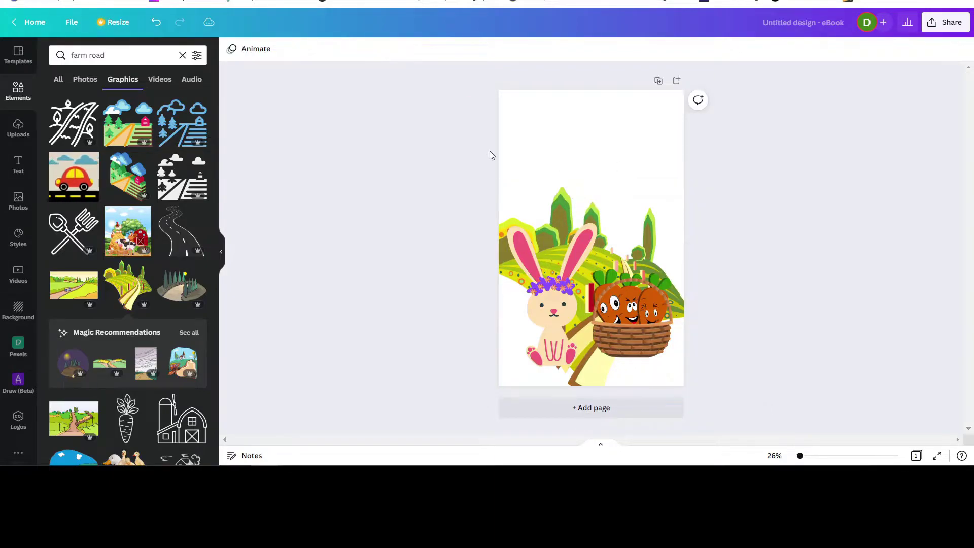
click(530, 238)
click(622, 227)
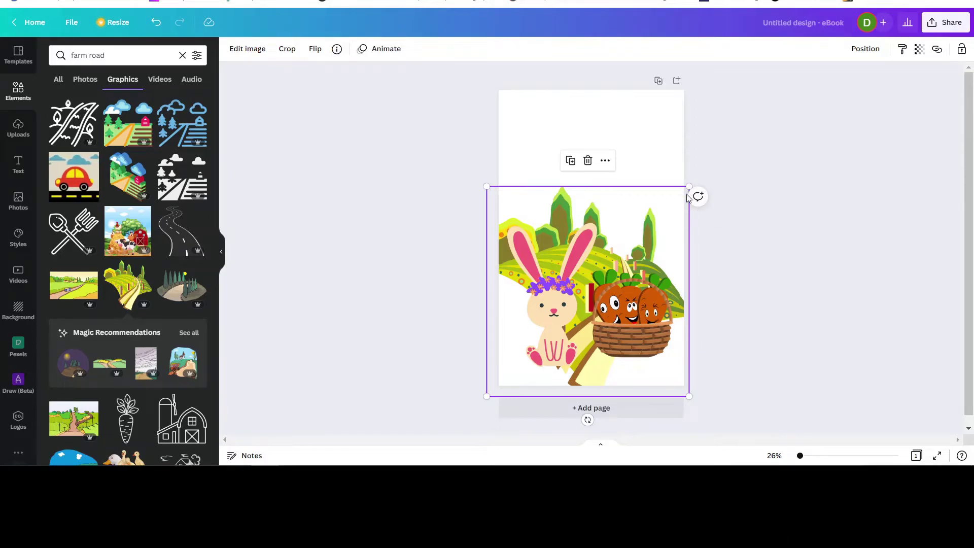
drag(699, 176, 740, 137)
drag(626, 195, 591, 195)
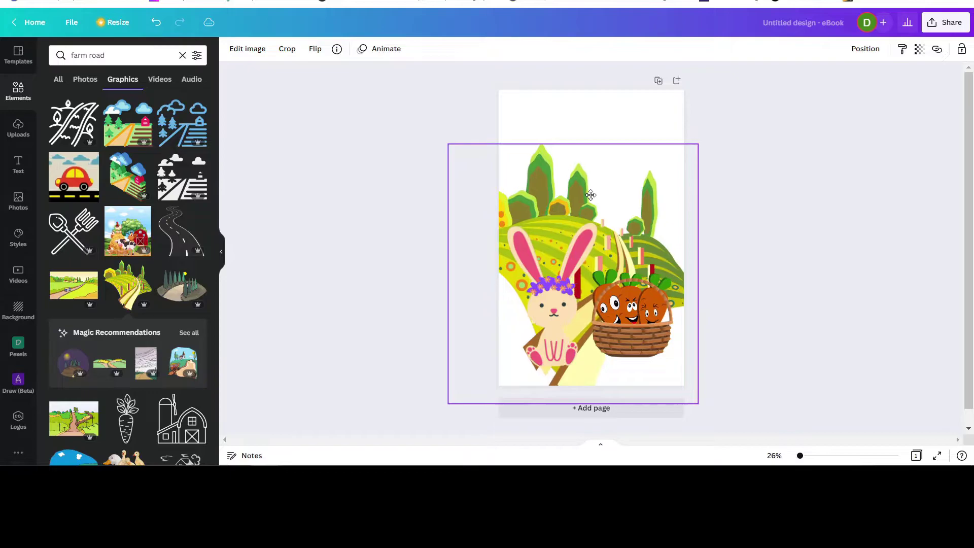
click(800, 225)
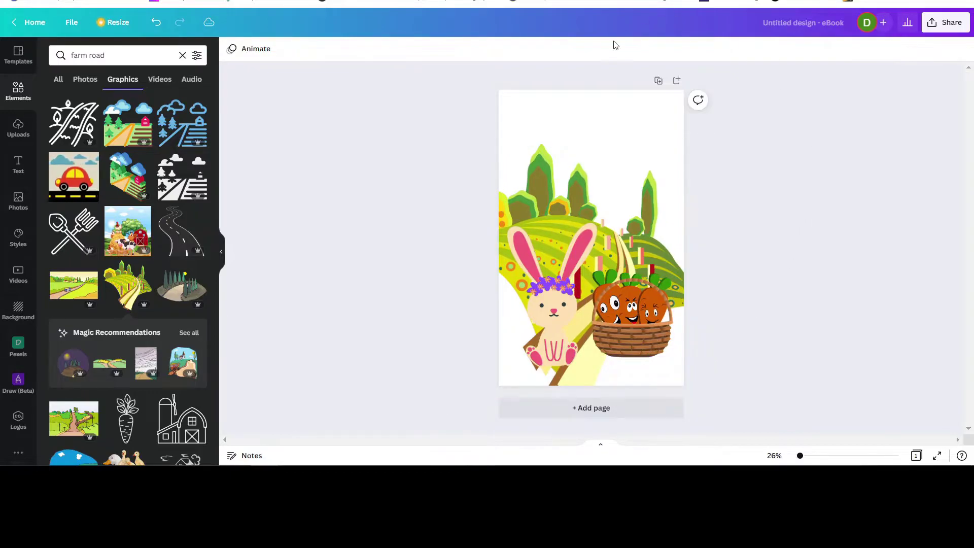
Set the page background to a custom pale turquoise, #C1F8FA.
click(532, 106)
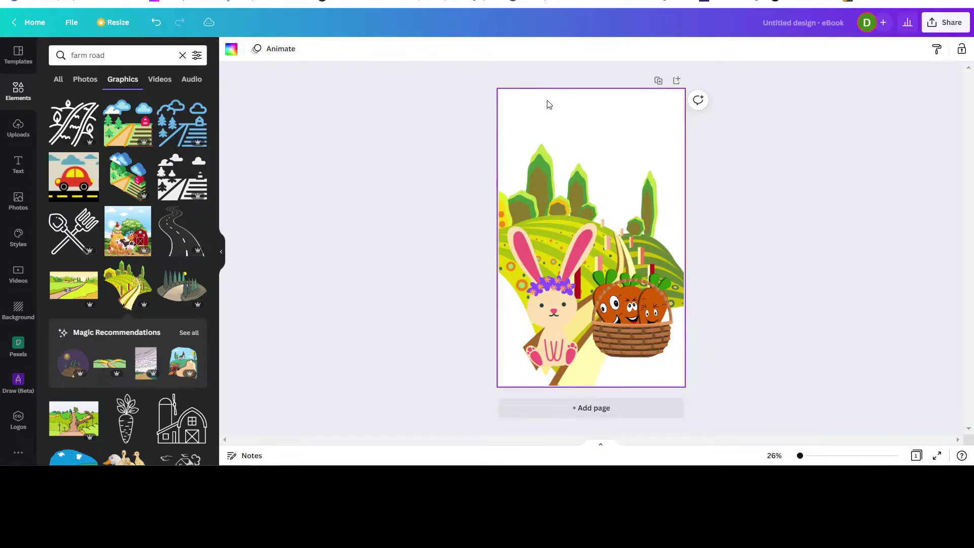
click(233, 51)
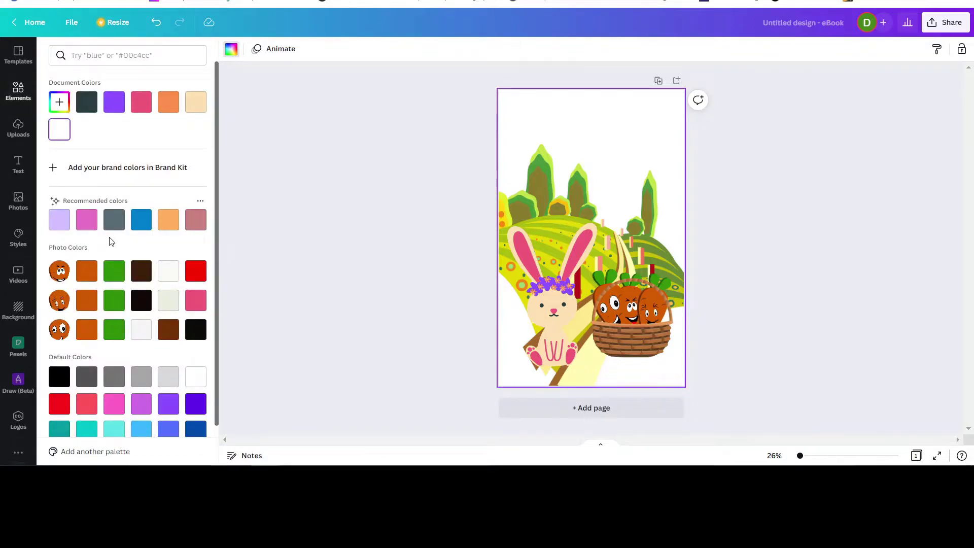
click(116, 434)
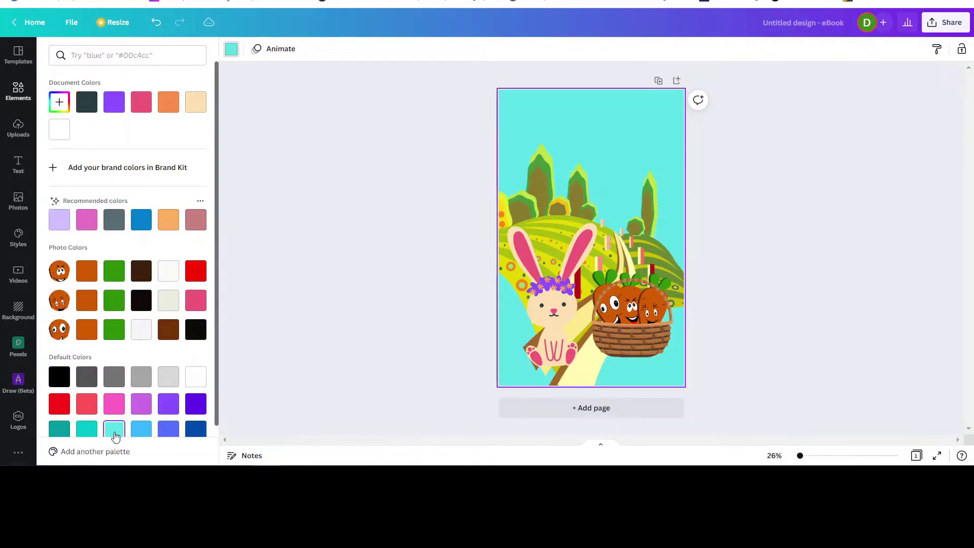
click(86, 430)
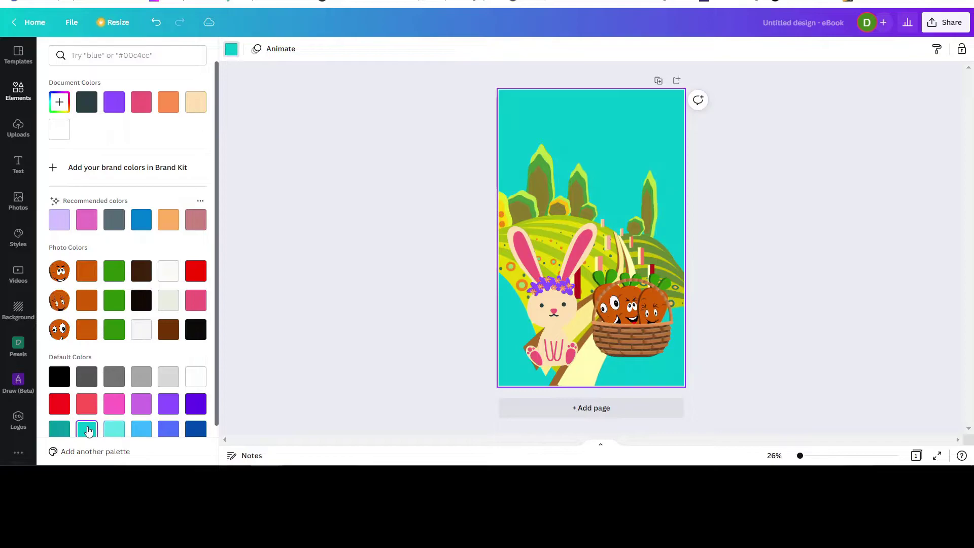
click(61, 103)
drag(189, 140, 80, 128)
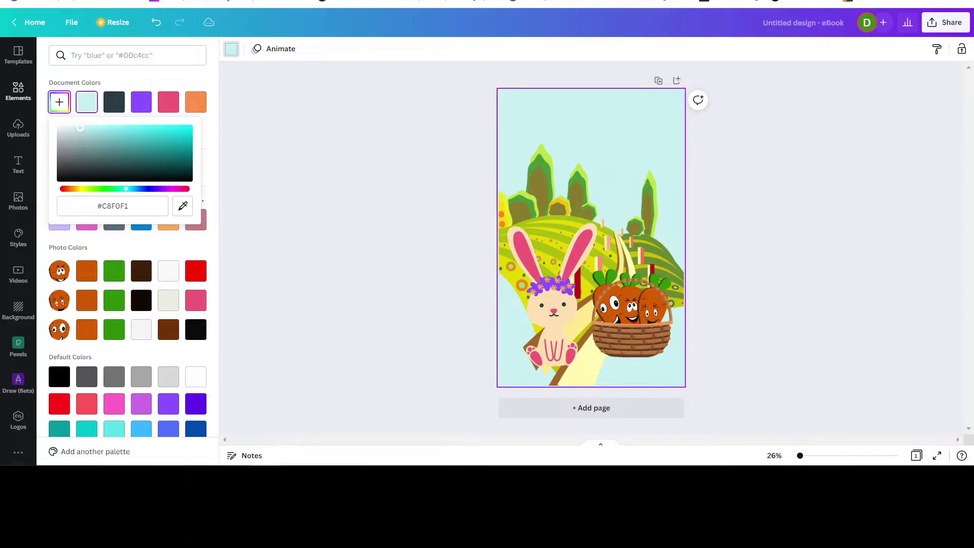
mouse_move(80, 128)
mouse_down()
mouse_move(68, 153)
mouse_move(103, 132)
mouse_move(130, 169)
mouse_move(133, 147)
mouse_move(81, 134)
mouse_move(41, 151)
mouse_move(31, 174)
mouse_move(69, 138)
mouse_move(94, 155)
mouse_move(98, 129)
mouse_up()
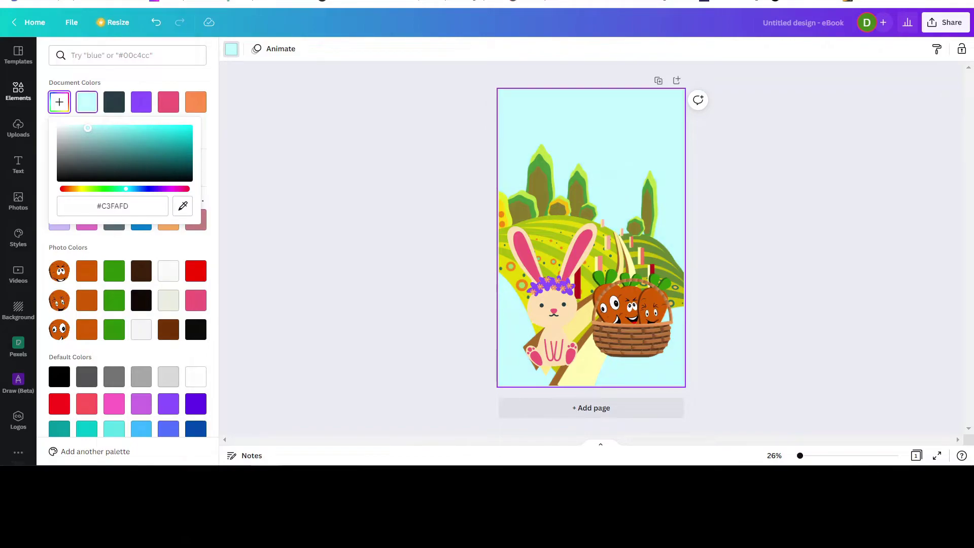
drag(87, 127, 88, 129)
Move the landscape, carrot basket and bunny slightly lower, then bring up the text options.
drag(556, 194, 536, 201)
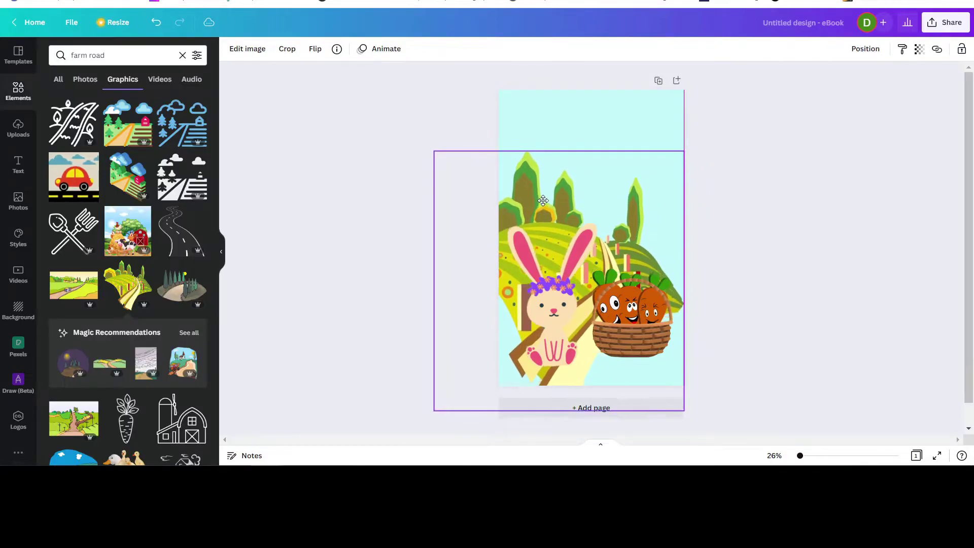
drag(637, 324, 635, 350)
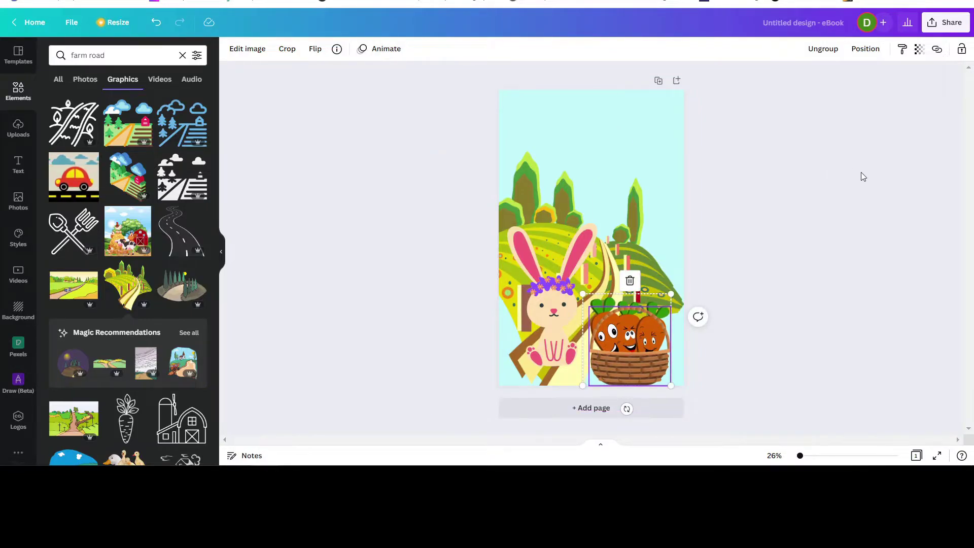
mouse_move(641, 218)
mouse_down()
mouse_move(659, 215)
mouse_move(657, 226)
mouse_move(651, 210)
mouse_move(657, 218)
mouse_up()
drag(561, 287, 563, 297)
click(656, 180)
mouse_move(656, 180)
mouse_down()
mouse_move(629, 182)
mouse_move(646, 181)
mouse_up()
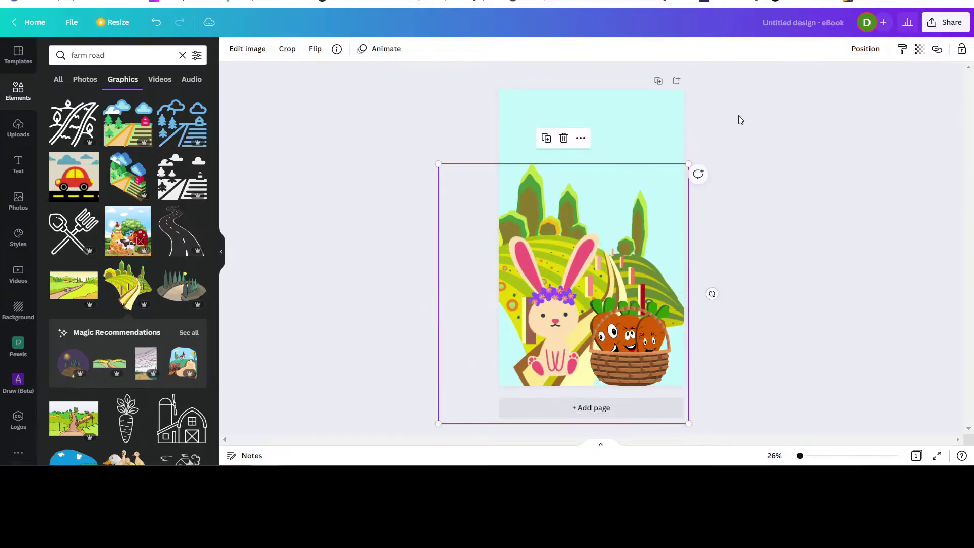
click(744, 128)
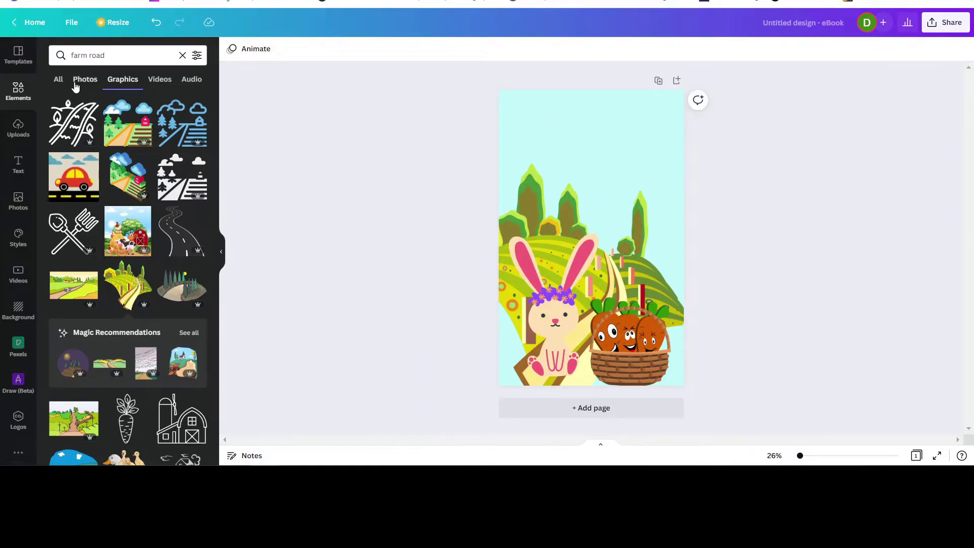
click(18, 167)
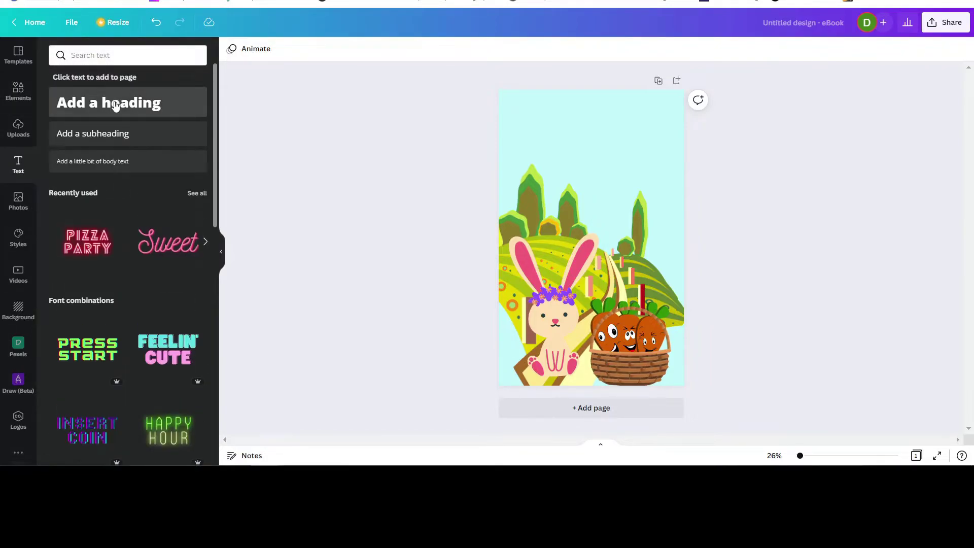
Add a heading at the top of the cover reading 'The Bunny'.
click(115, 104)
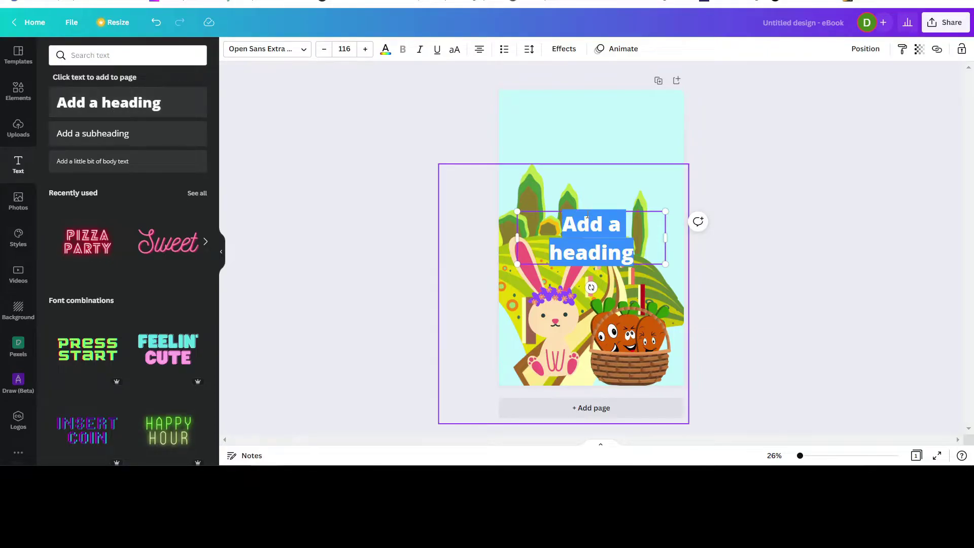
click(603, 225)
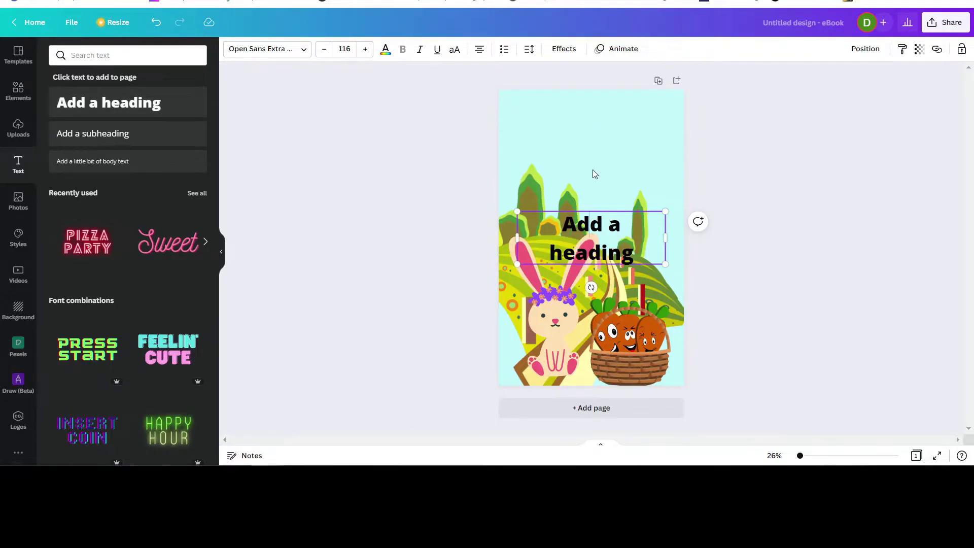
click(798, 187)
drag(567, 237, 555, 126)
double_click(569, 135)
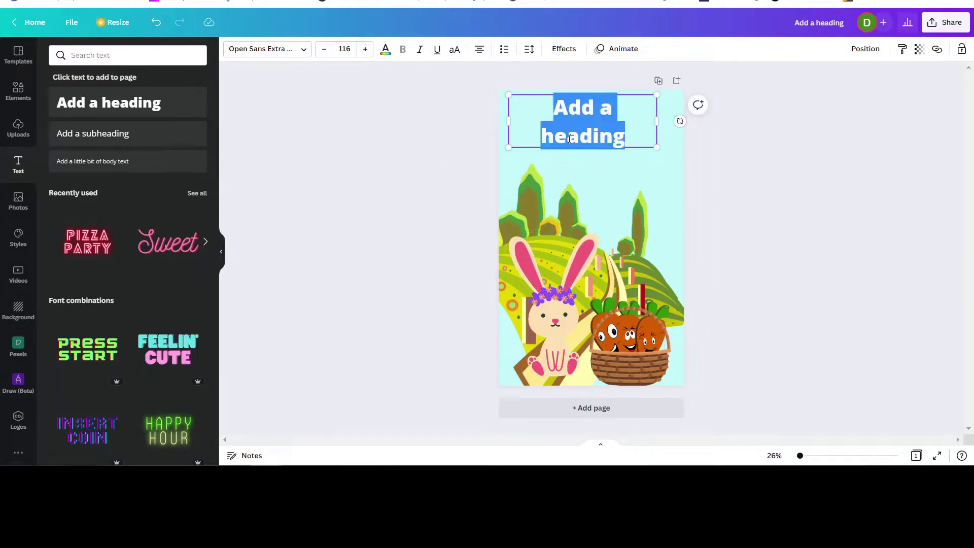
text(The Bunny)
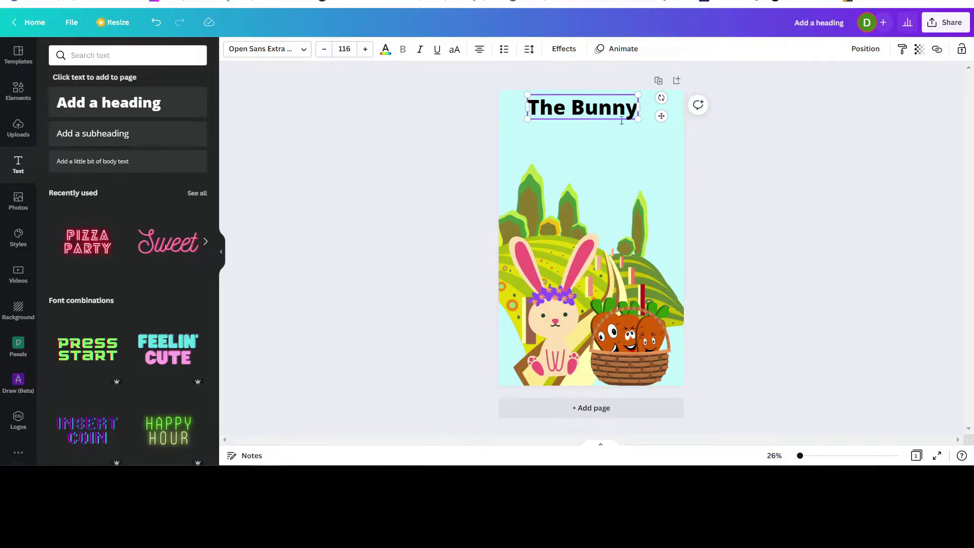
key(Escape)
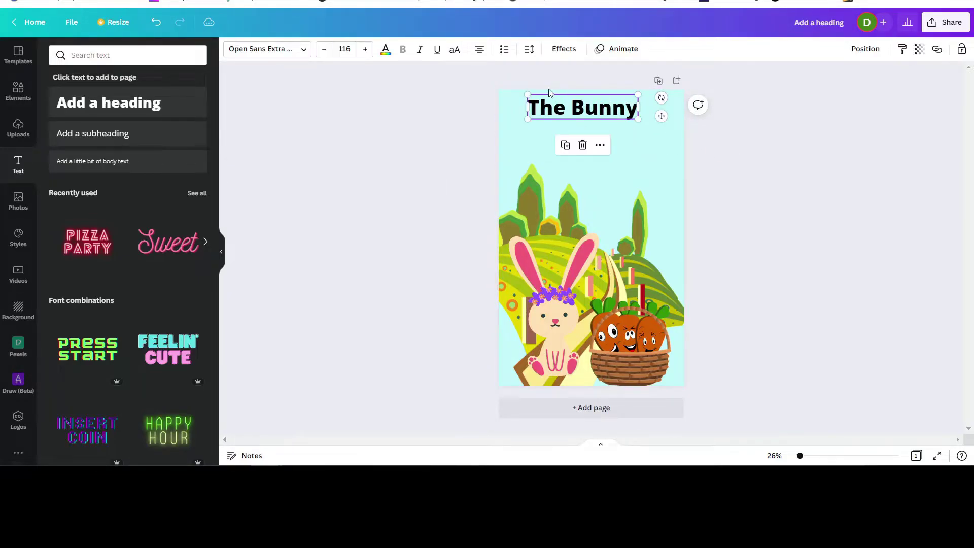
Duplicate the heading twice below it, changing the copies to 'and the' and 'Talking Carrots'.
click(565, 145)
click(567, 147)
drag(587, 109, 584, 157)
drag(623, 108, 607, 134)
double_click(606, 136)
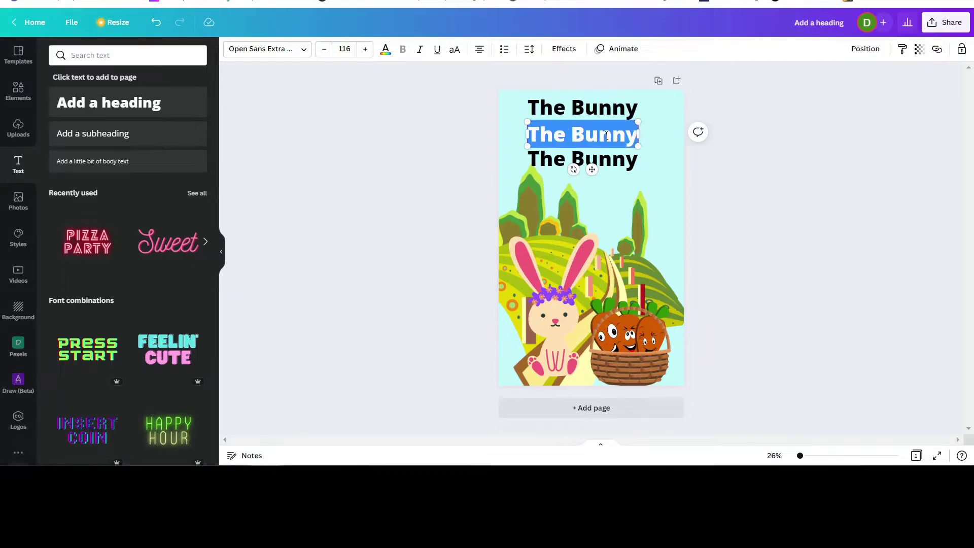
text(and the)
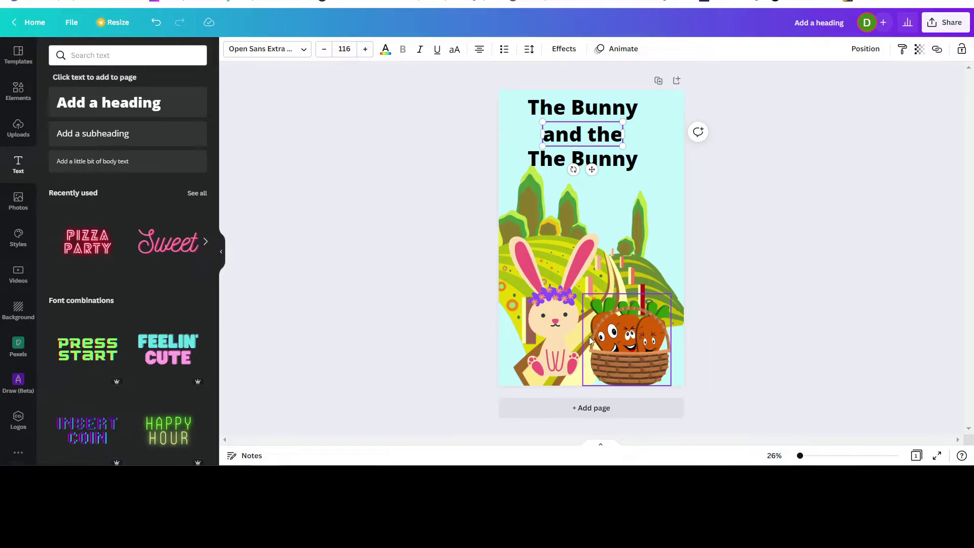
double_click(616, 161)
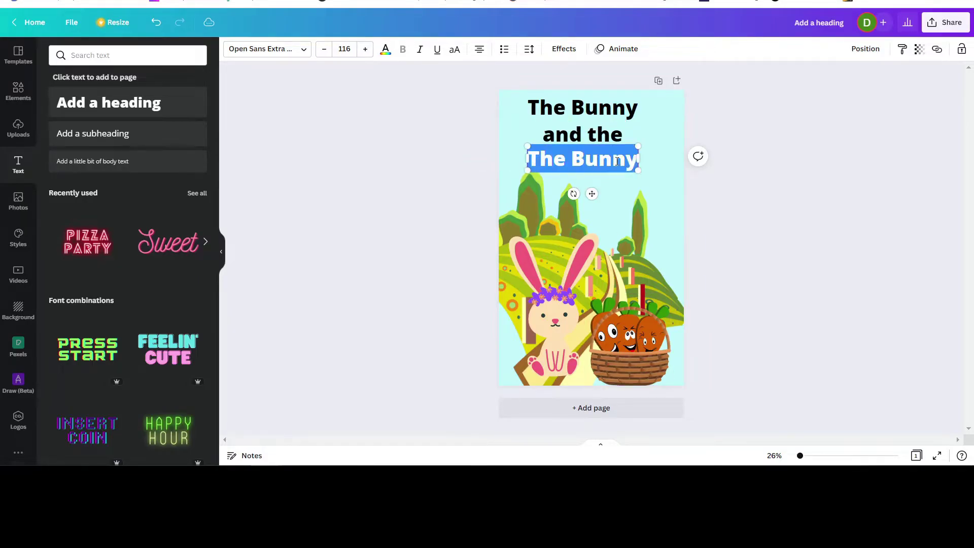
text(Talki)
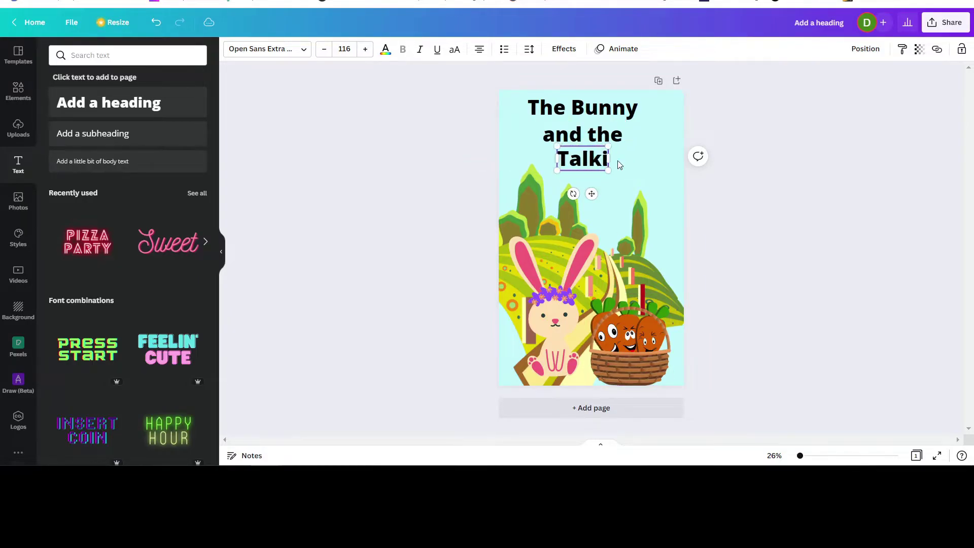
text(ng Carrots)
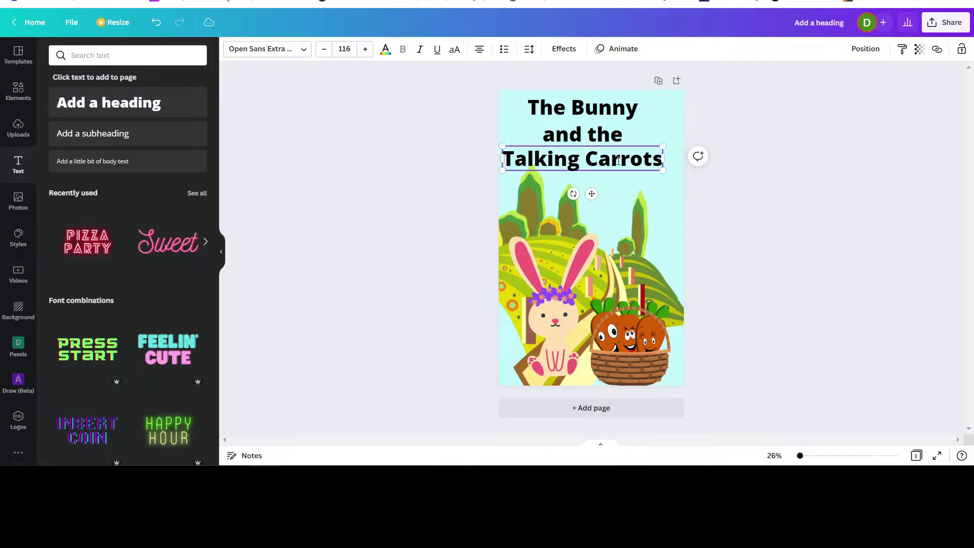
Enlarge 'The Bunny' slightly and shift 'and the' right to stagger the lines.
click(591, 113)
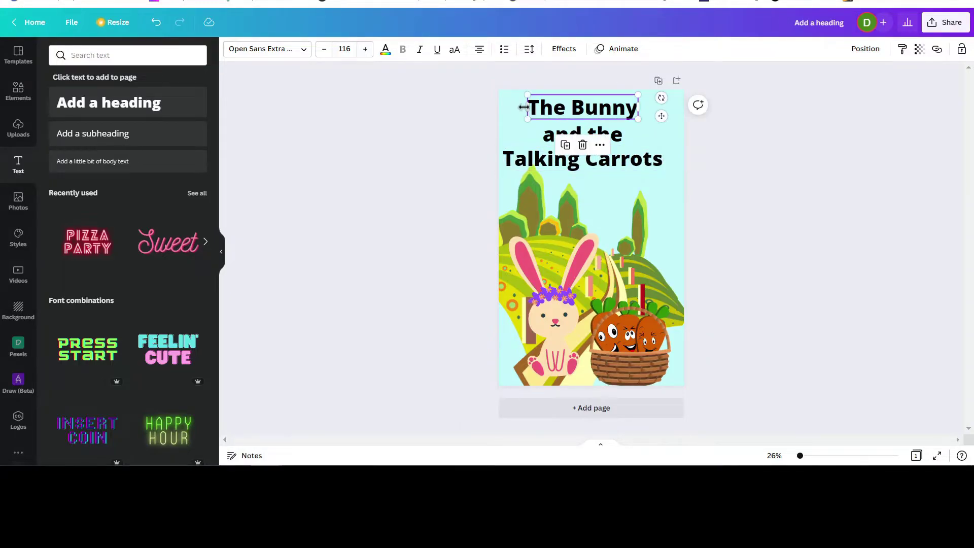
mouse_move(528, 118)
mouse_down()
mouse_move(503, 116)
mouse_move(515, 116)
mouse_up()
drag(614, 133, 648, 164)
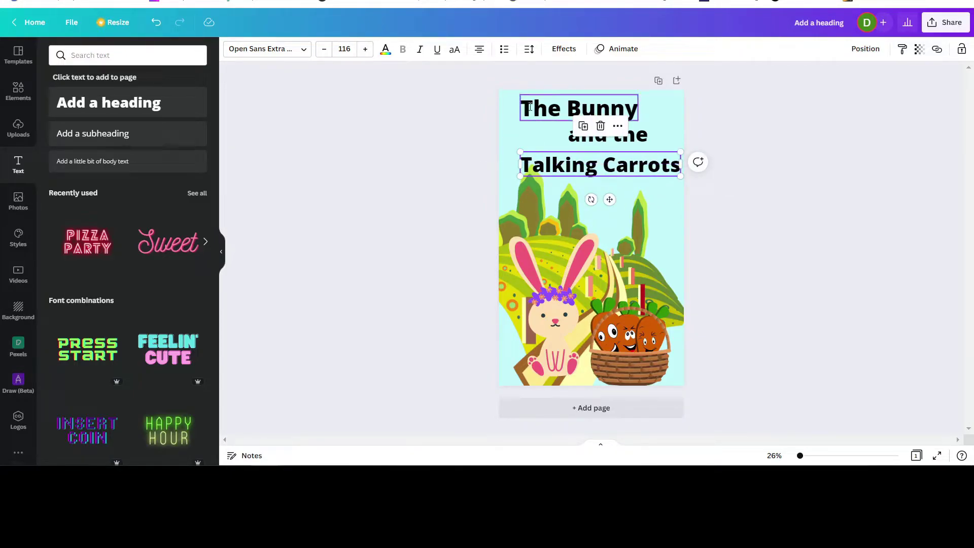
click(302, 53)
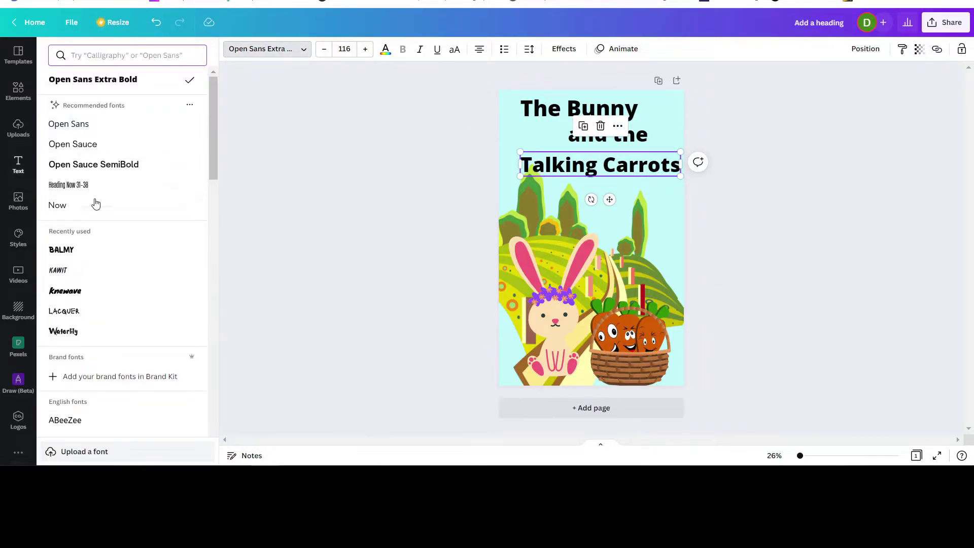
Set 'Talking Carrots' and 'and the' in the BP Child Fatty font.
click(106, 52)
text(child)
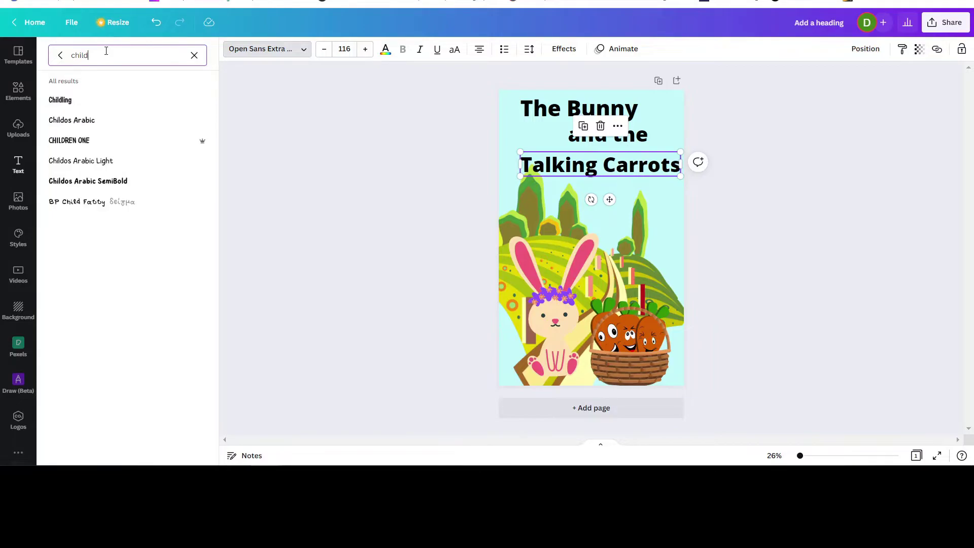
click(72, 203)
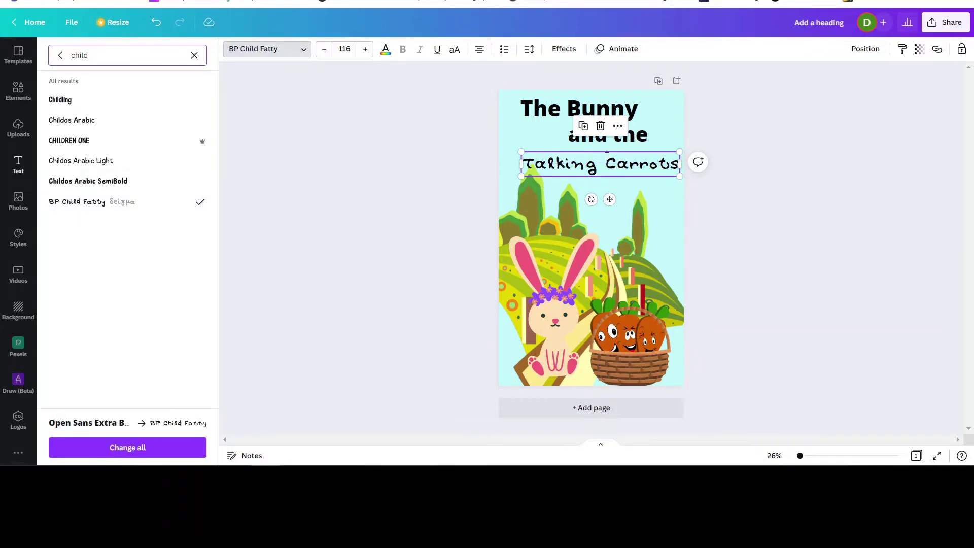
click(637, 132)
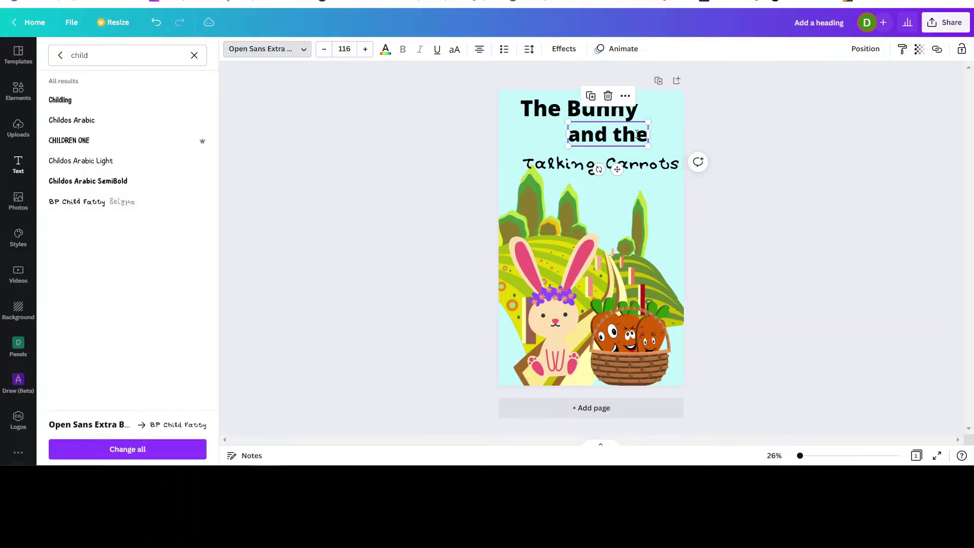
click(57, 201)
Enlarge 'The Bunny' and set it in Childos Arabic SemiBold.
click(578, 108)
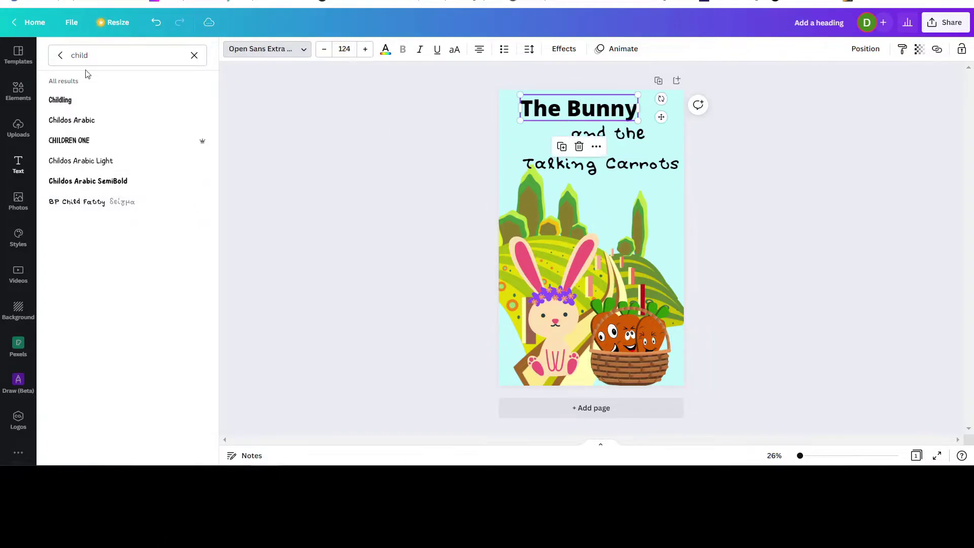
click(55, 102)
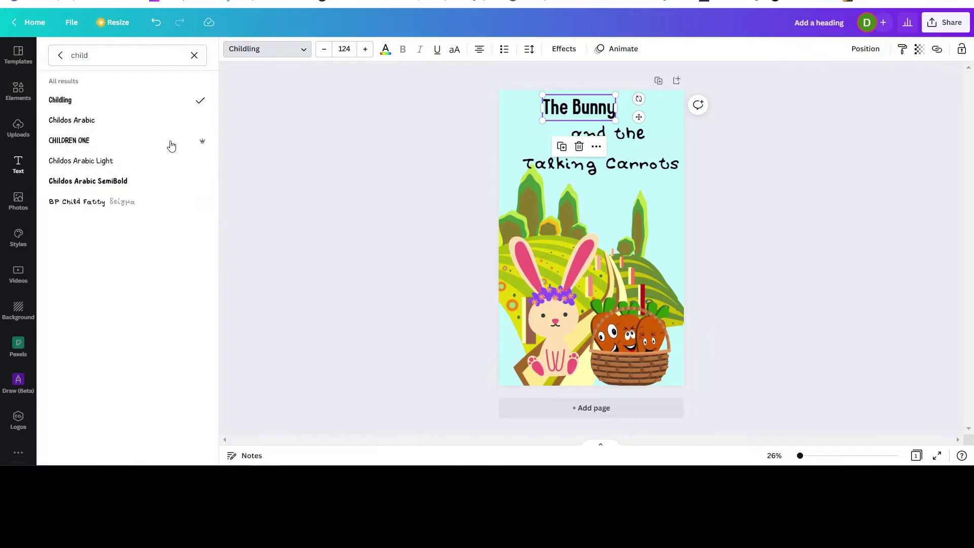
drag(541, 121, 521, 127)
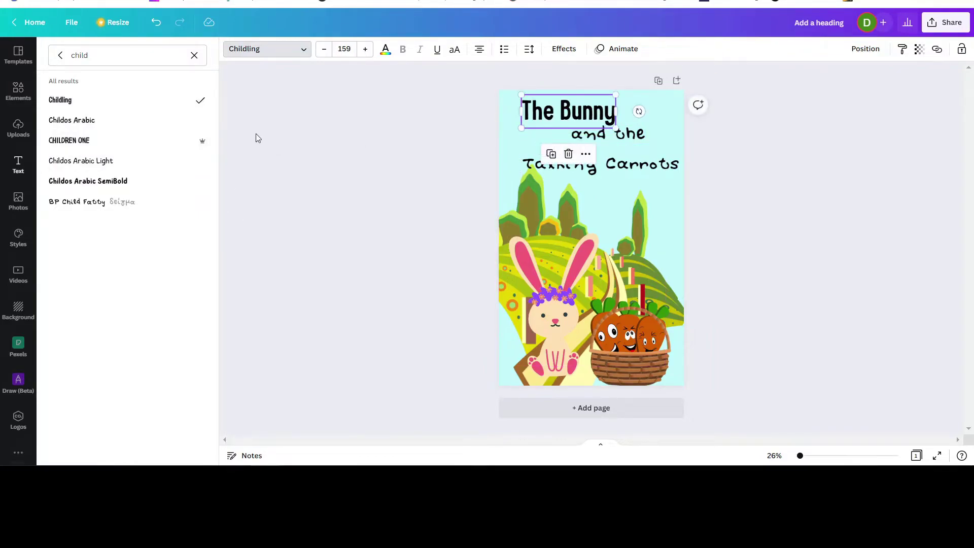
click(82, 181)
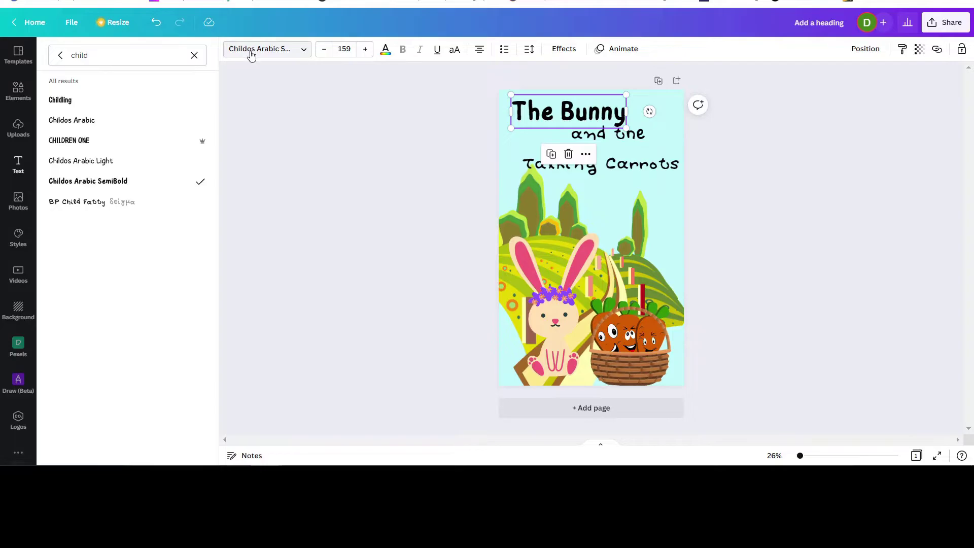
Nudge the 'and the' line slightly down, then select 'Talking Carrots'.
click(795, 202)
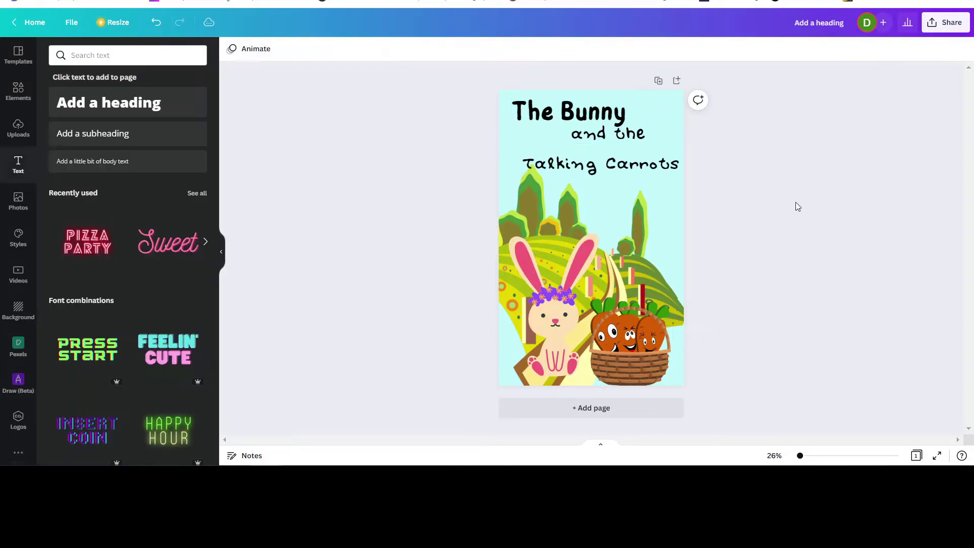
drag(628, 139, 627, 144)
click(755, 201)
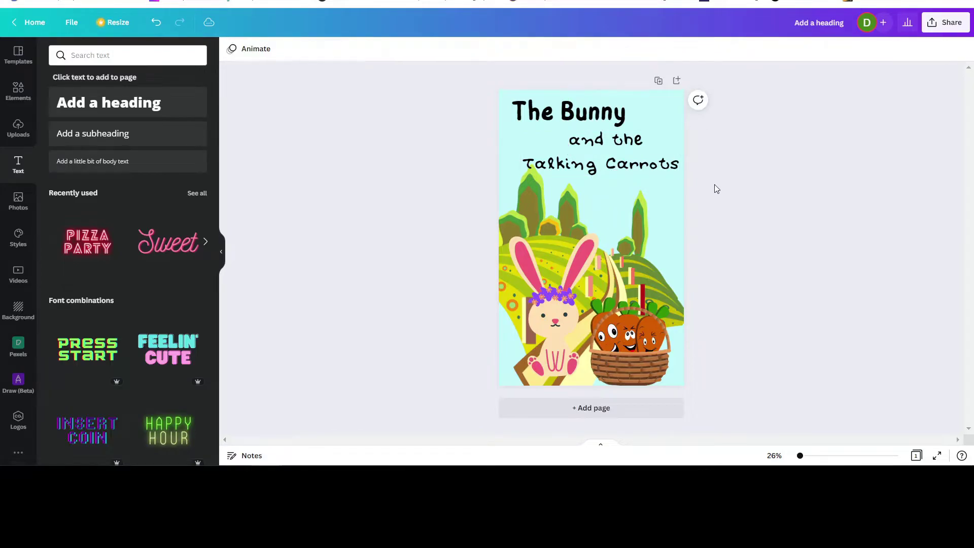
click(630, 164)
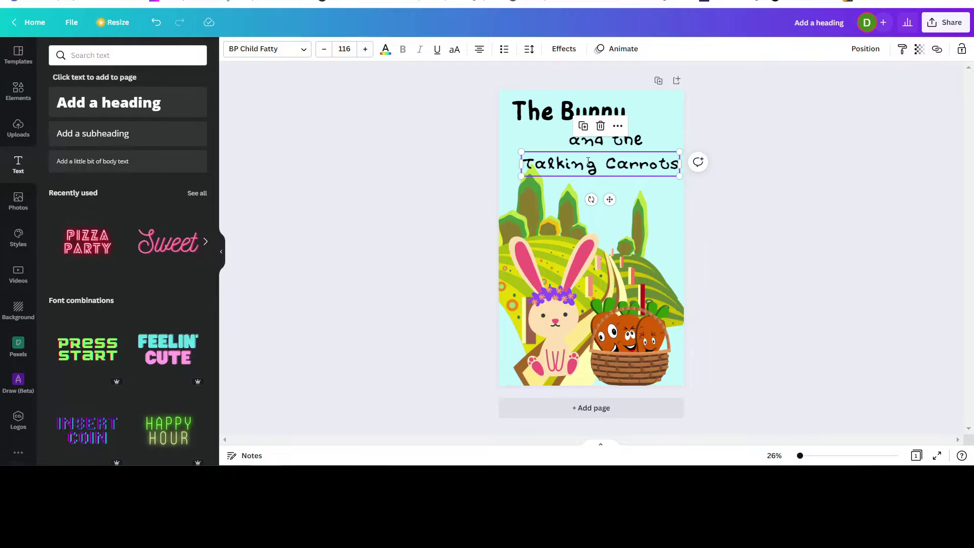
Give 'Talking Carrots' the Splice effect with offset 0 and a dark violet colour.
click(564, 49)
click(135, 201)
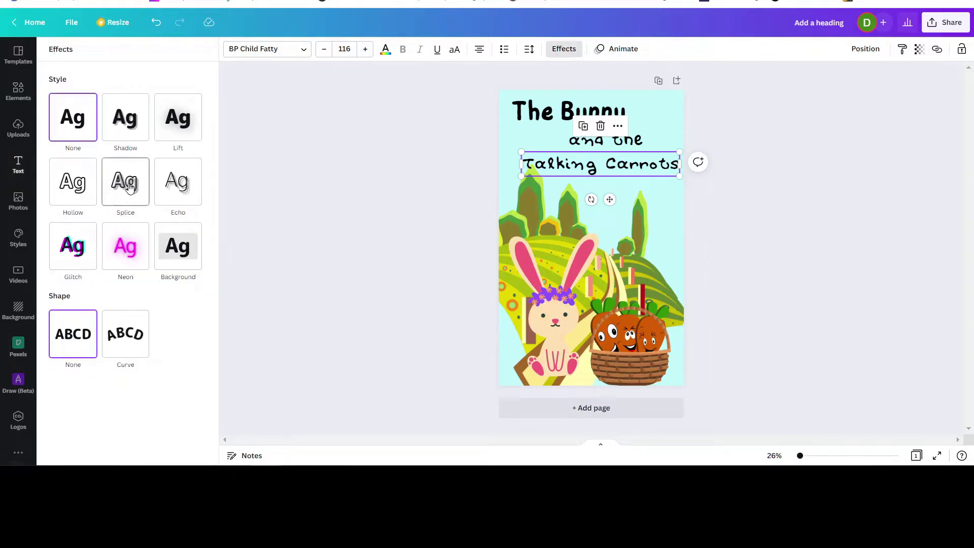
drag(125, 270, 48, 270)
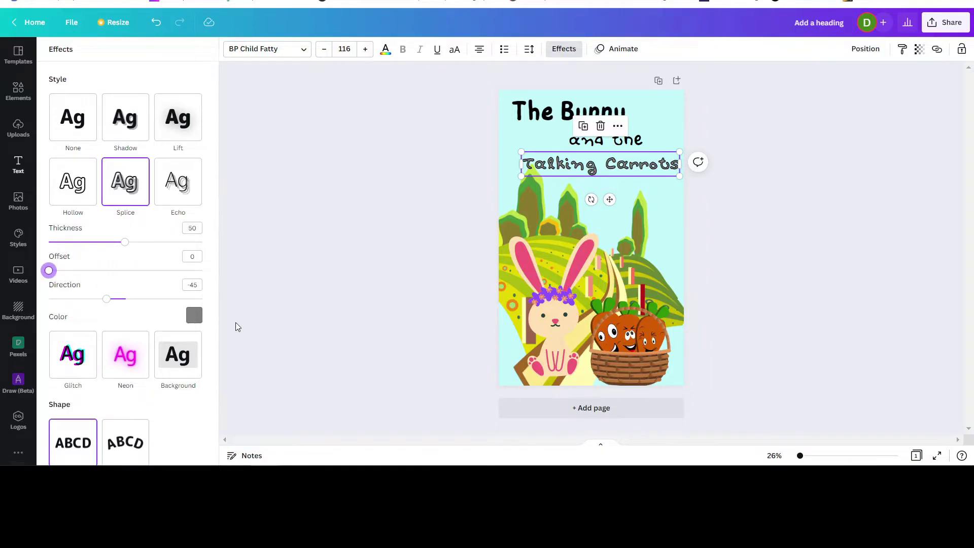
click(194, 315)
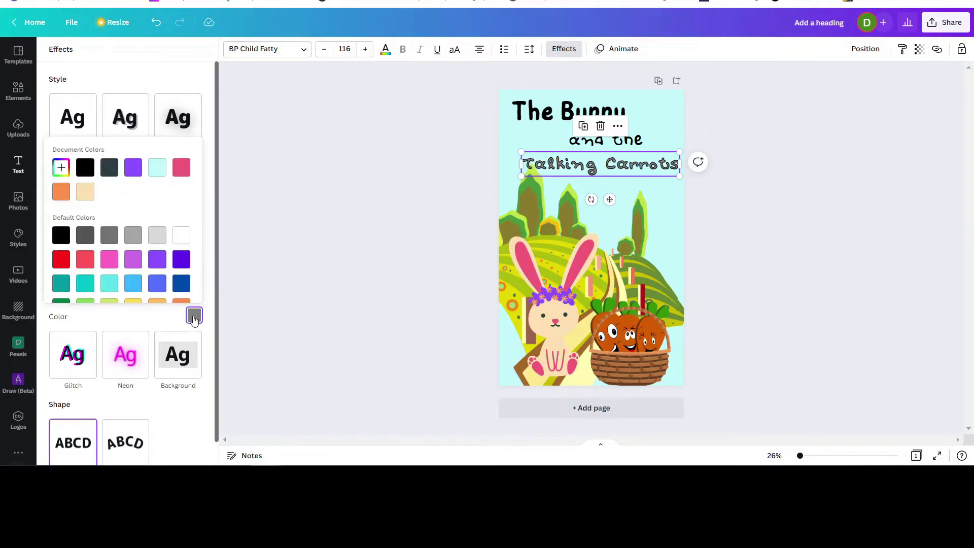
click(157, 264)
click(179, 260)
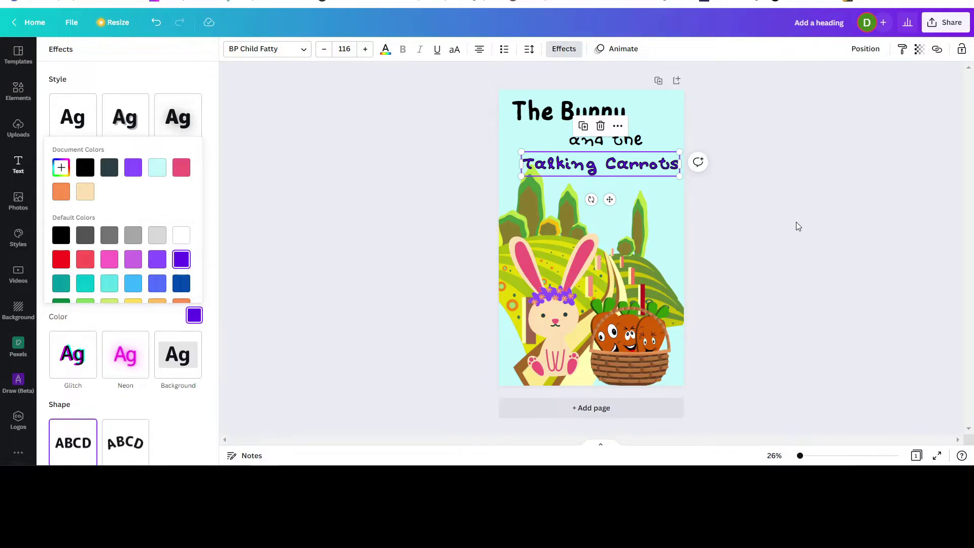
click(780, 223)
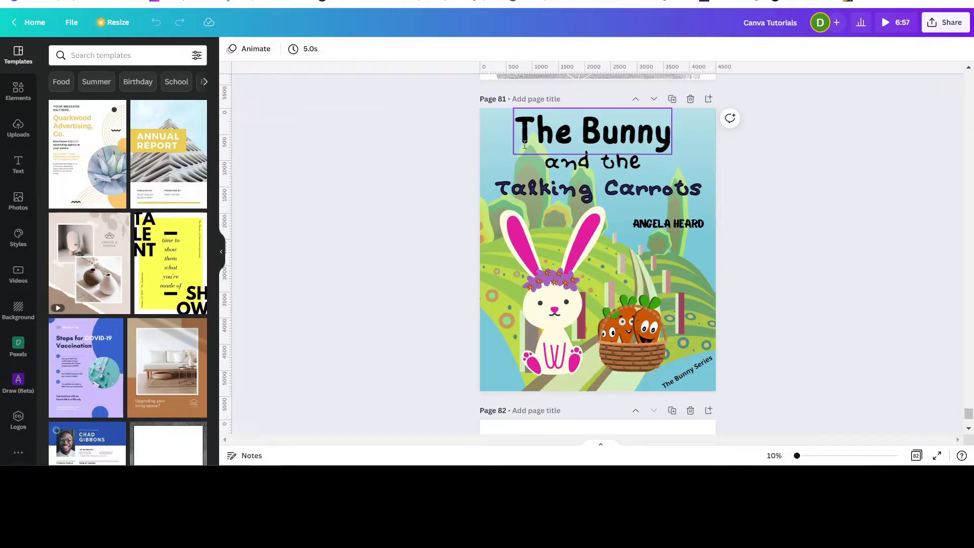
On the finished cover, move the overlay aside and copy the background hex #71C1D8.
click(496, 373)
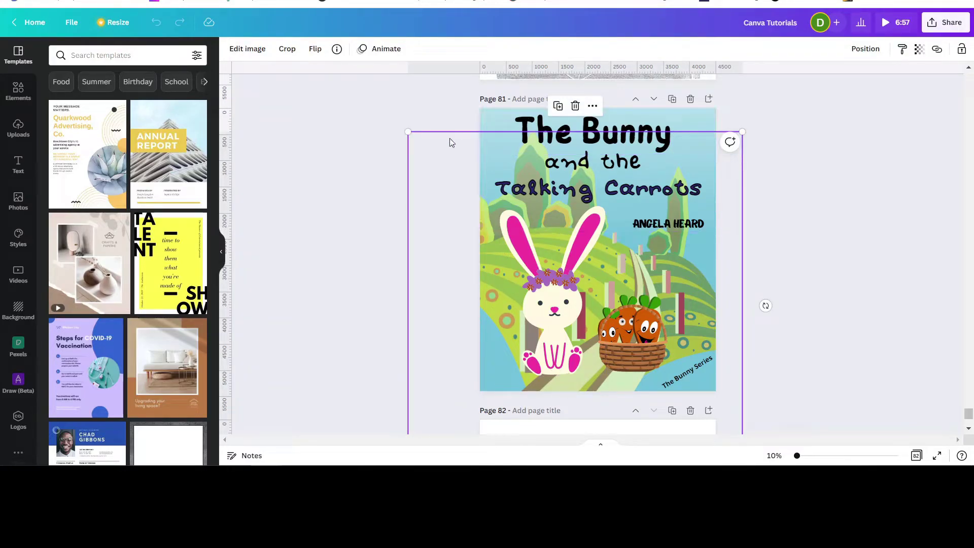
drag(495, 115, 503, 182)
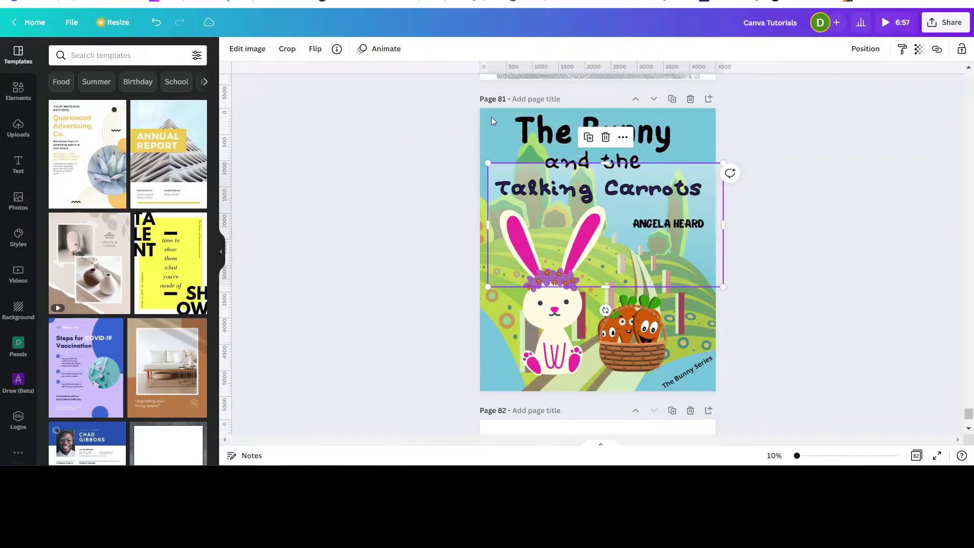
click(491, 118)
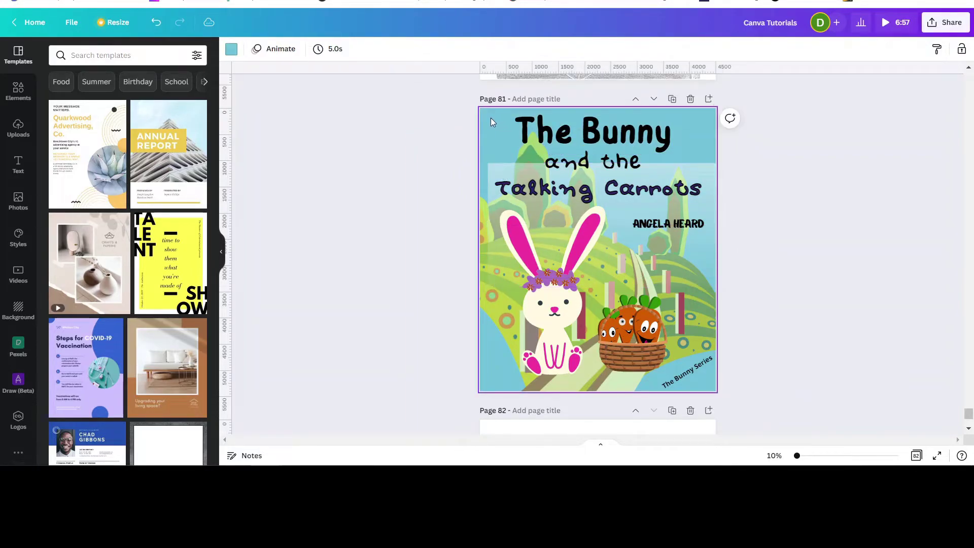
click(231, 51)
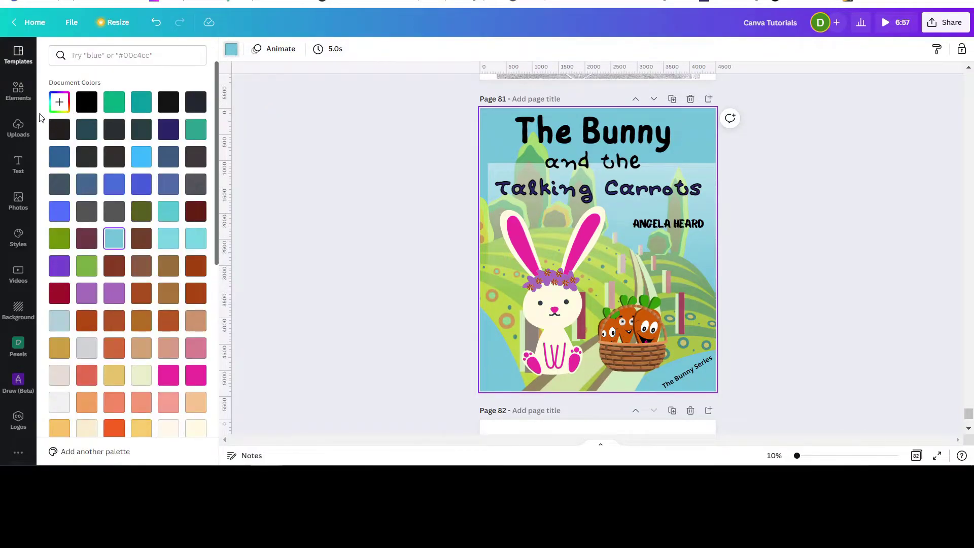
click(58, 105)
key(ctrl+c)
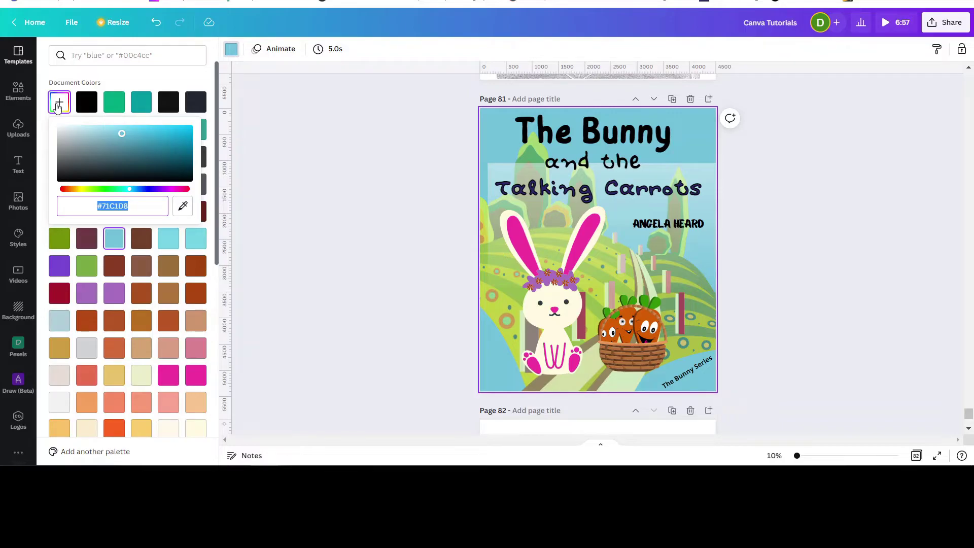
right_click(107, 204)
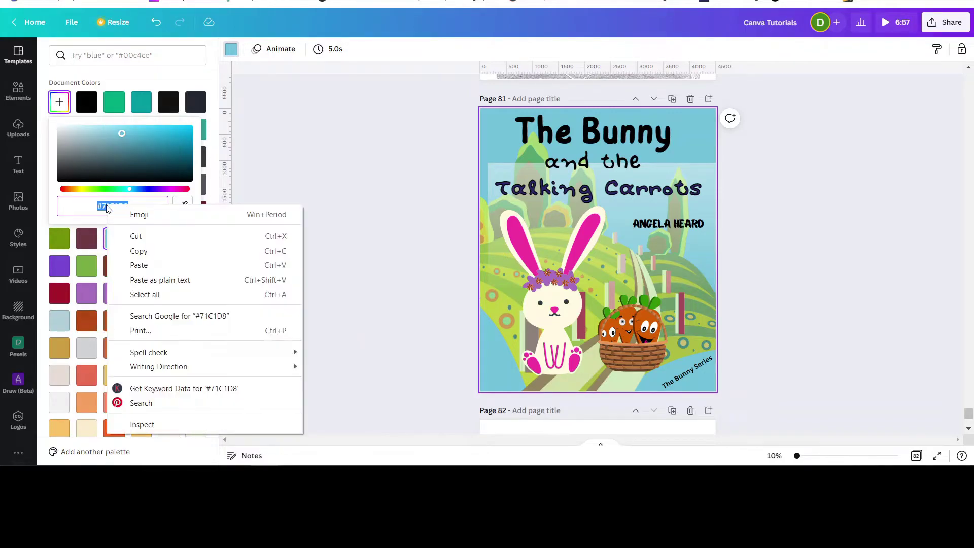
click(138, 251)
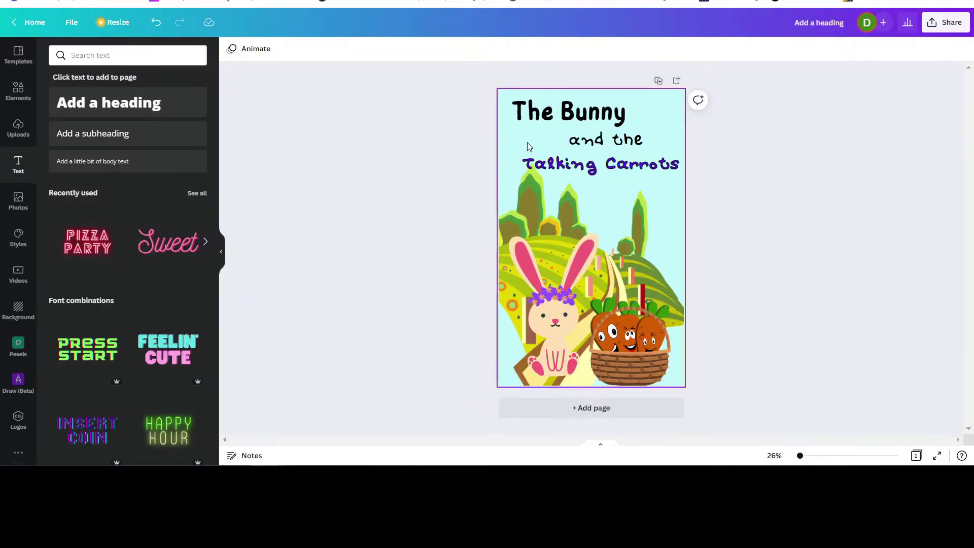
Paste #71C1D8 as the working cover's page background colour.
click(513, 148)
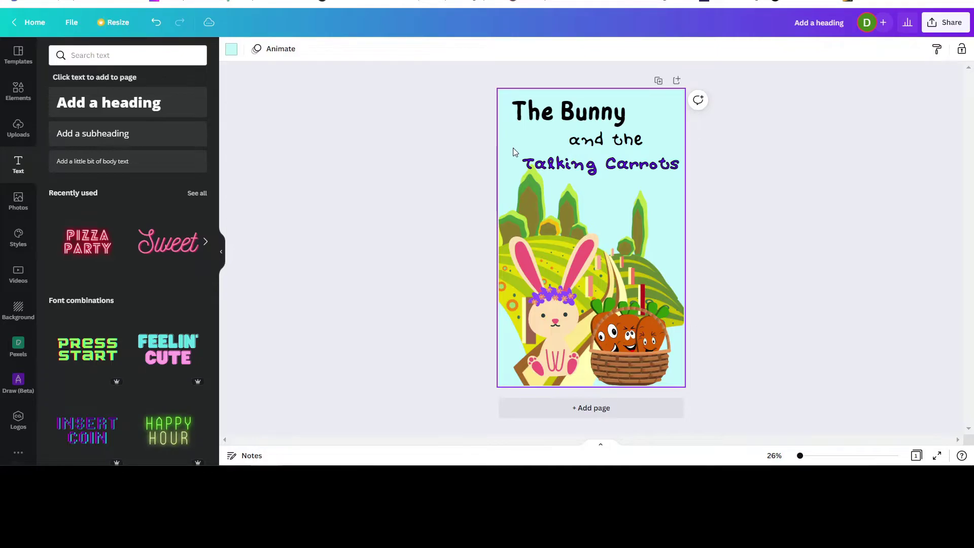
click(234, 51)
click(60, 102)
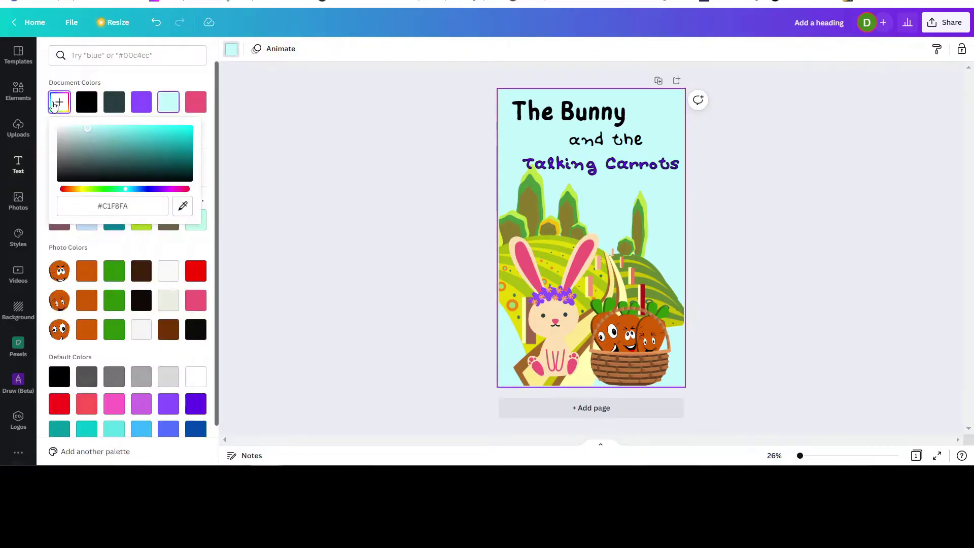
right_click(111, 205)
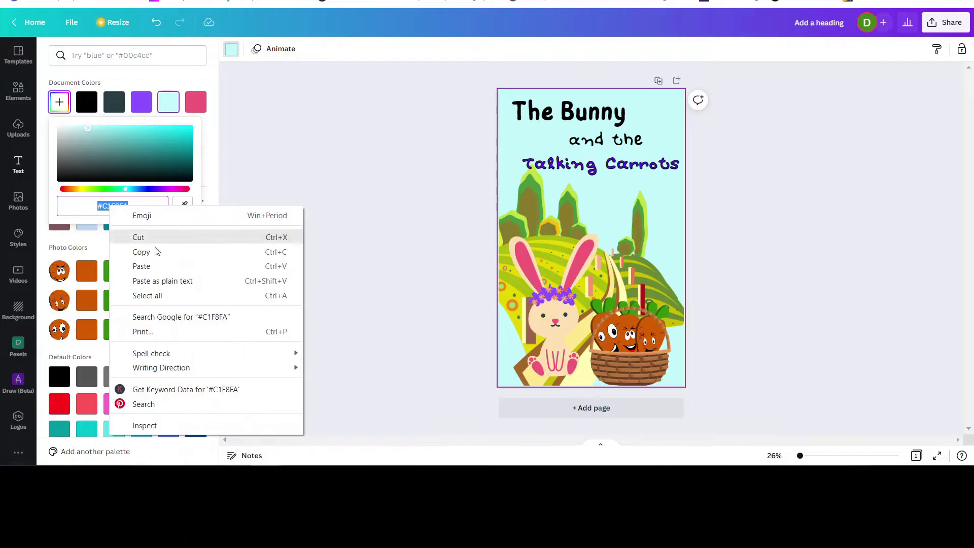
click(153, 265)
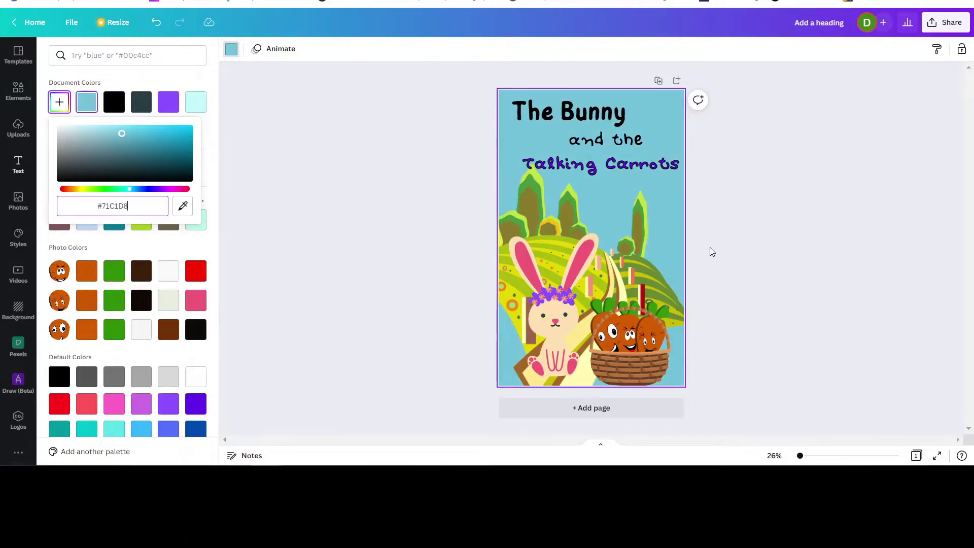
click(739, 228)
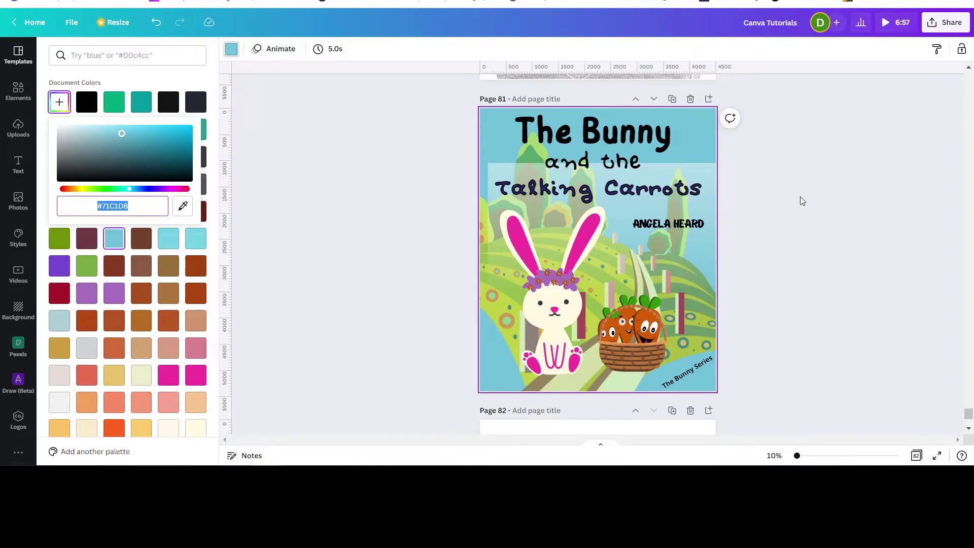
Drag the finished cover's image layer from the lower half back to the page top.
click(784, 204)
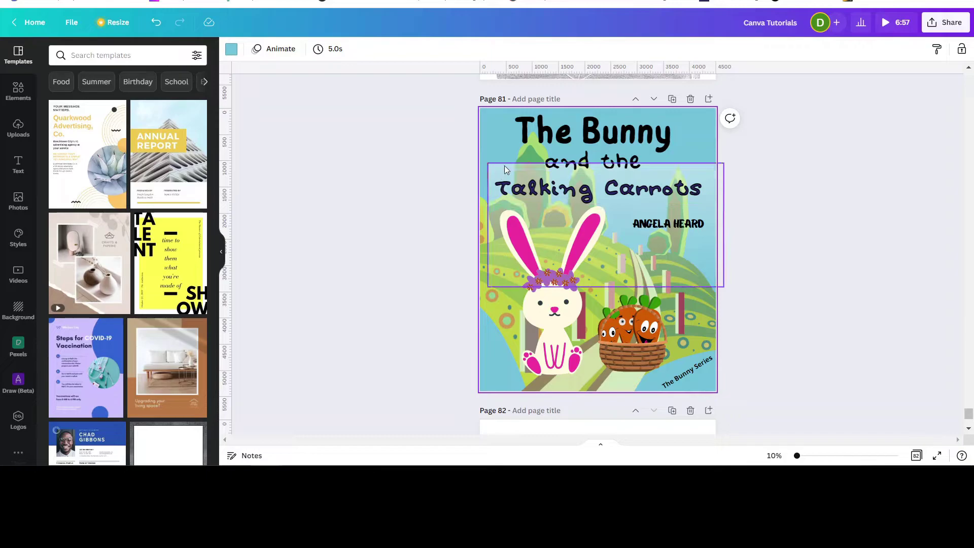
drag(501, 169, 497, 277)
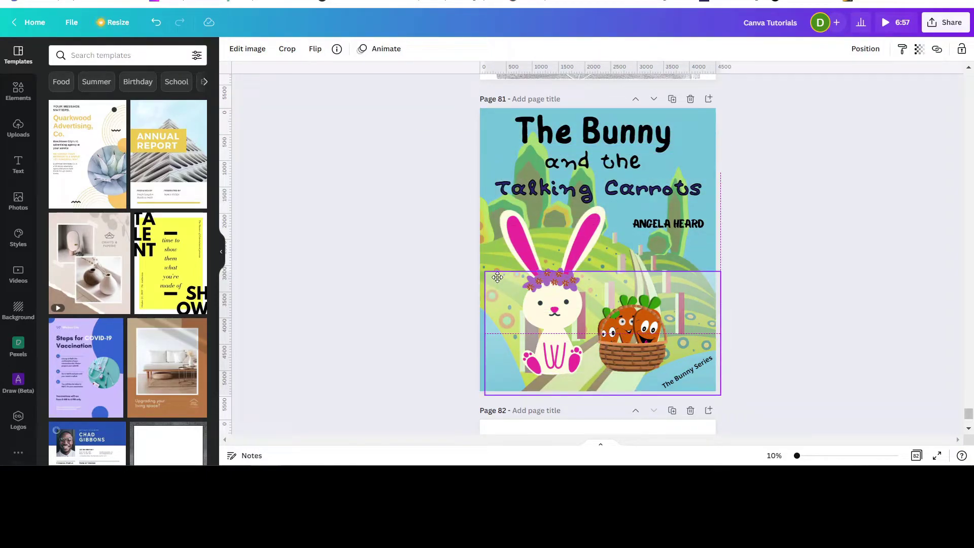
drag(497, 277, 491, 110)
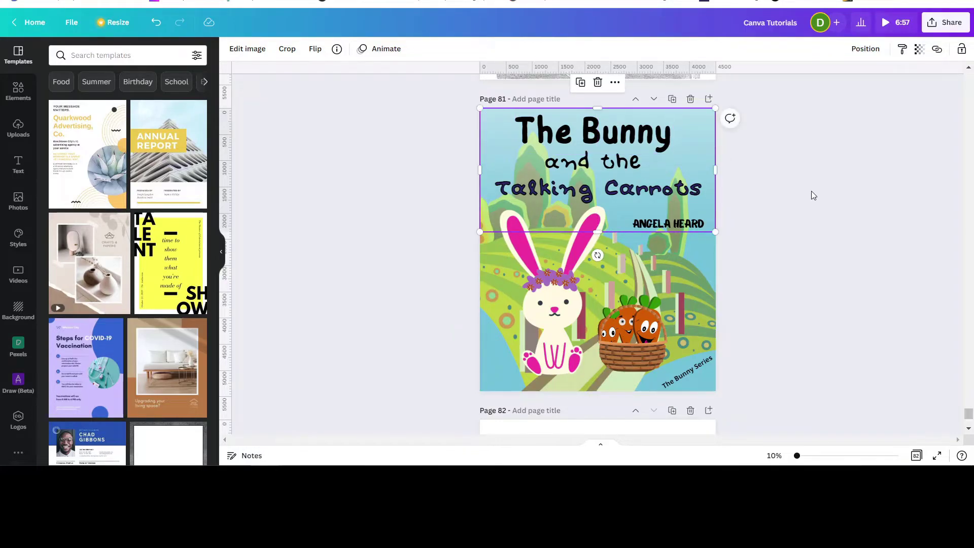
click(766, 247)
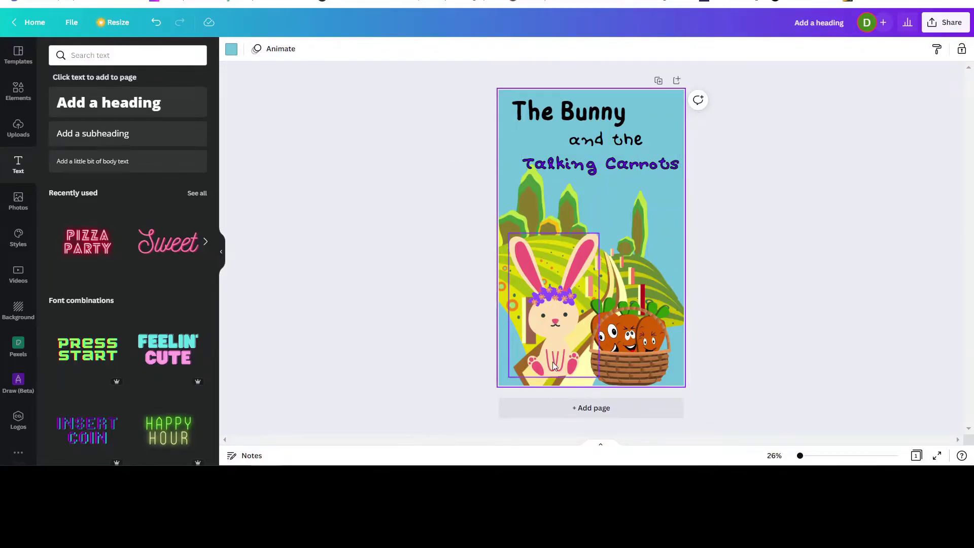
Change the bunny graphic's peach body colour to white #FFFFFF.
click(553, 336)
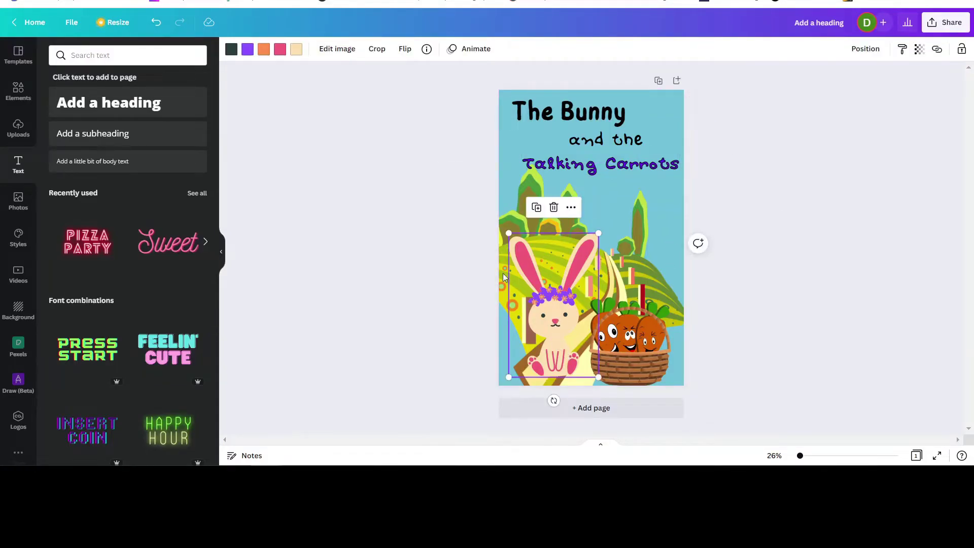
click(296, 52)
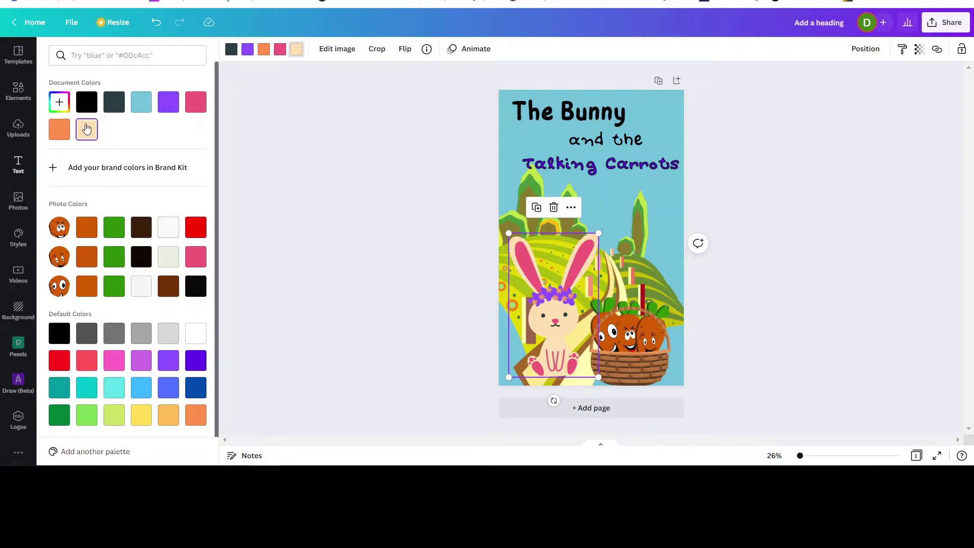
click(59, 103)
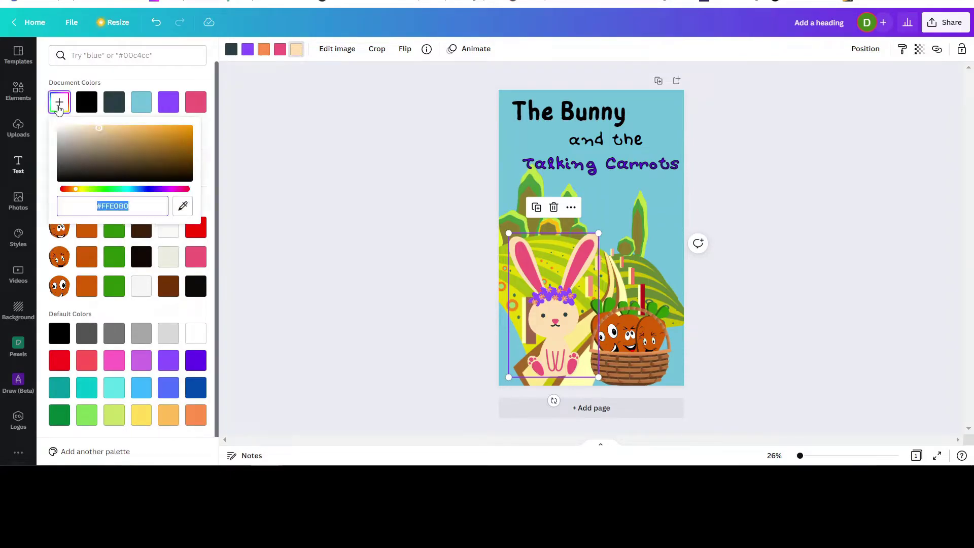
mouse_move(99, 131)
mouse_down()
mouse_move(84, 135)
mouse_move(114, 136)
mouse_move(117, 163)
mouse_move(61, 153)
mouse_move(49, 119)
mouse_up()
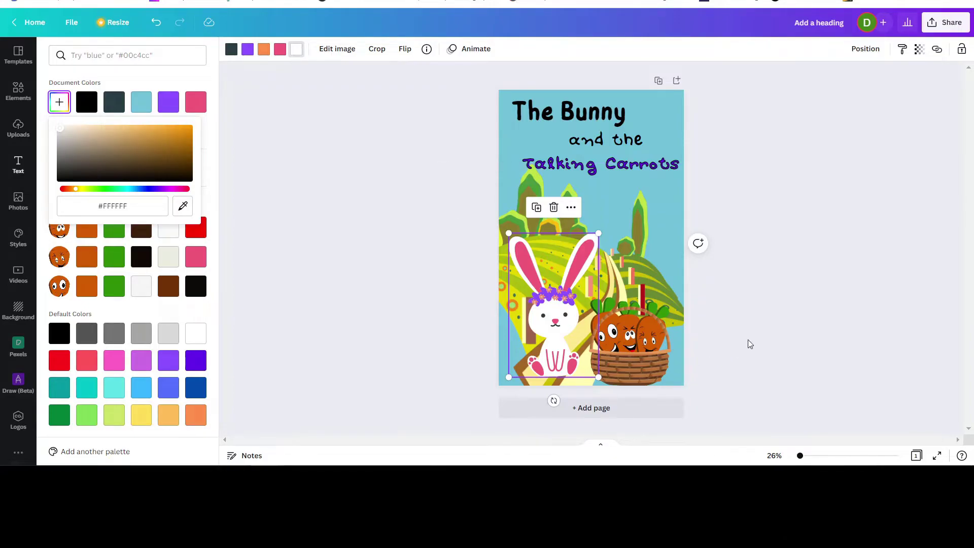
click(754, 322)
Search Elements Graphics for 'transparency gradient white' and browse the fade results.
click(760, 314)
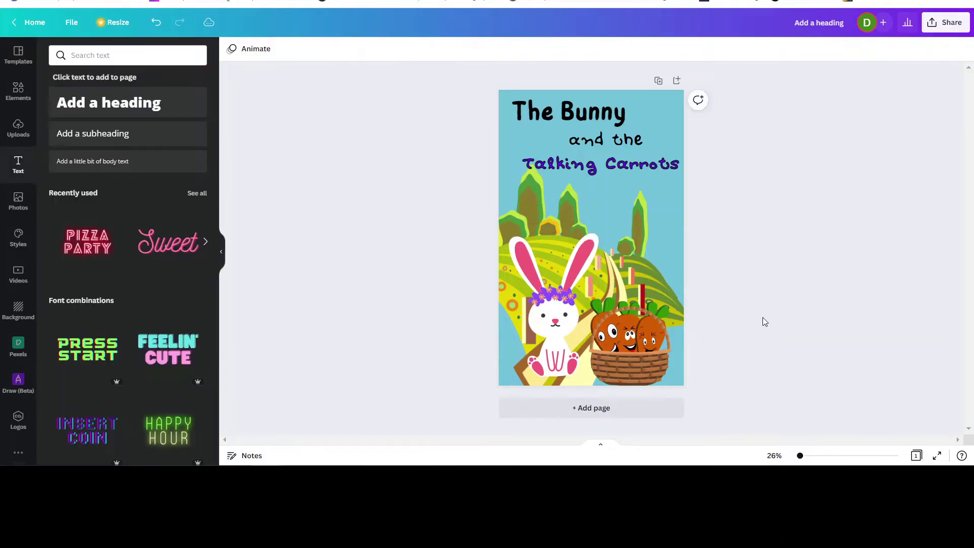
click(80, 56)
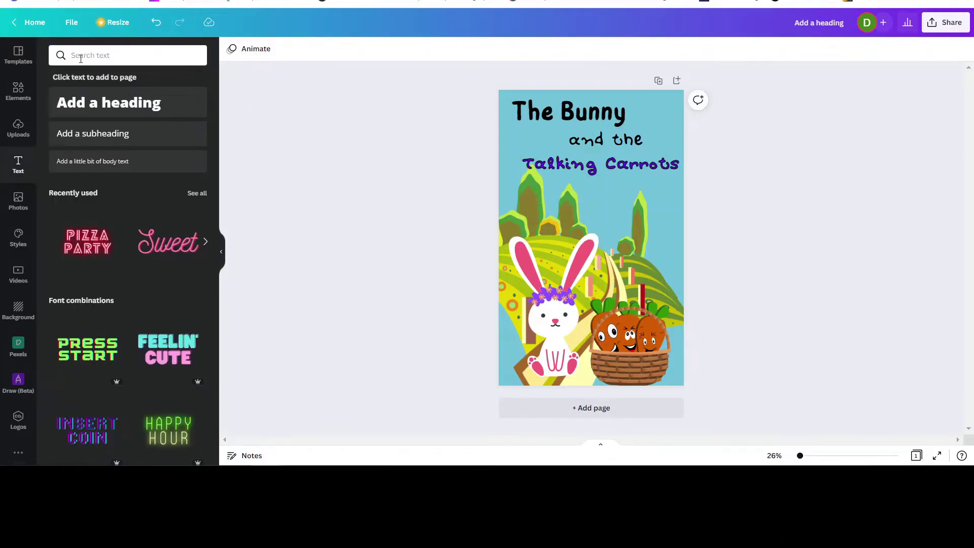
click(18, 91)
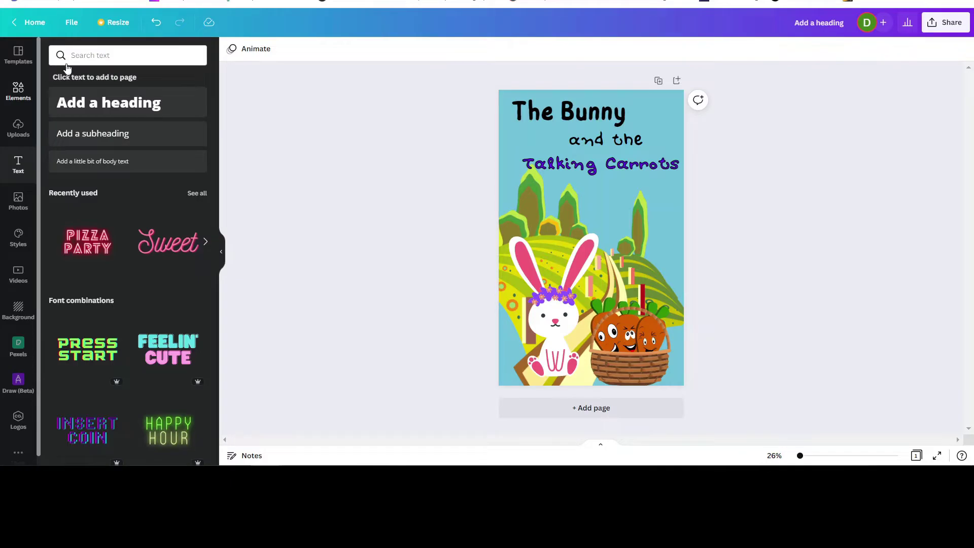
click(99, 55)
text(farm road)
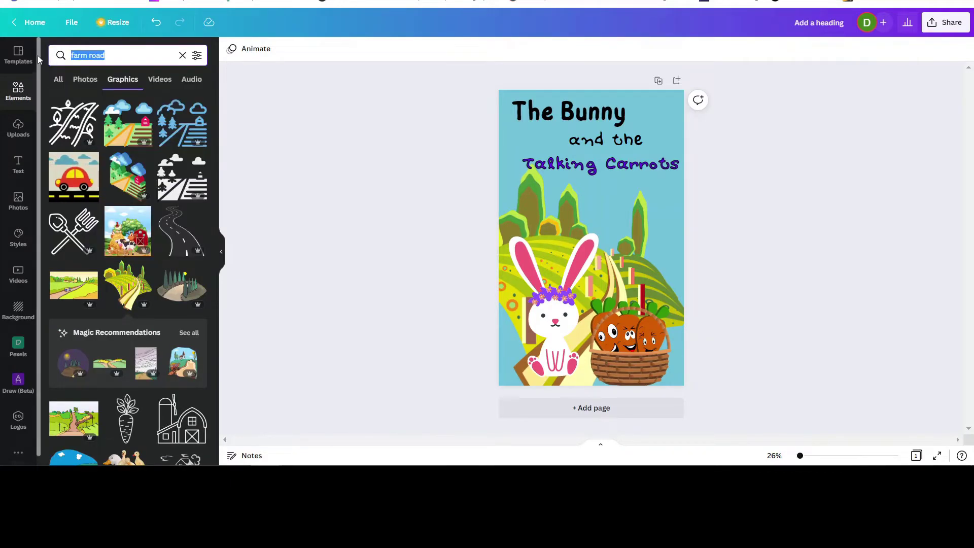
text(transparent)
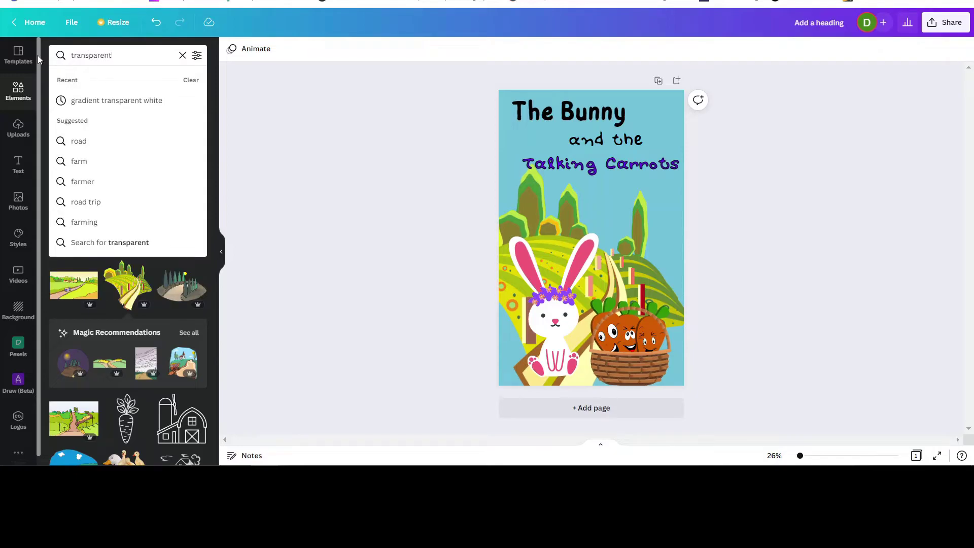
key(BackSpace)
text(cy gradient)
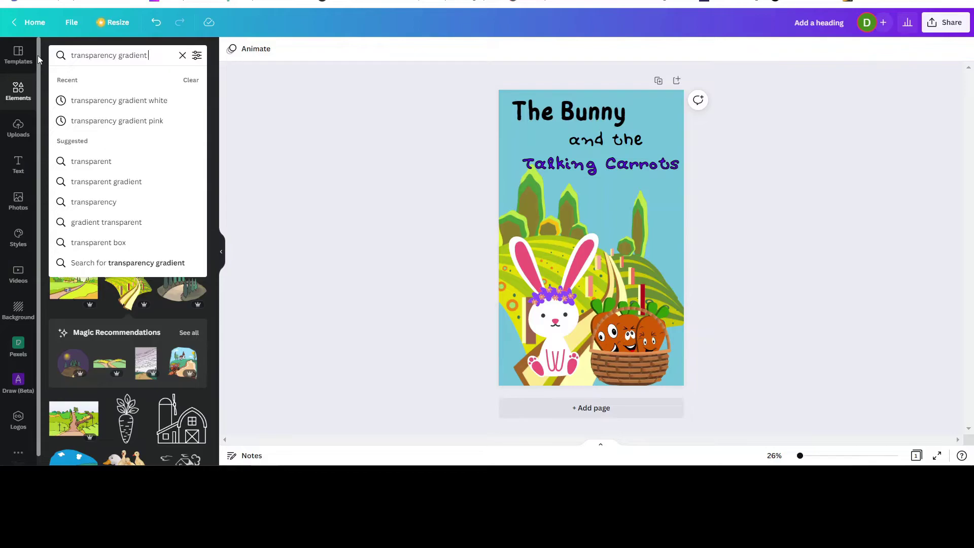
text( white)
key(Return)
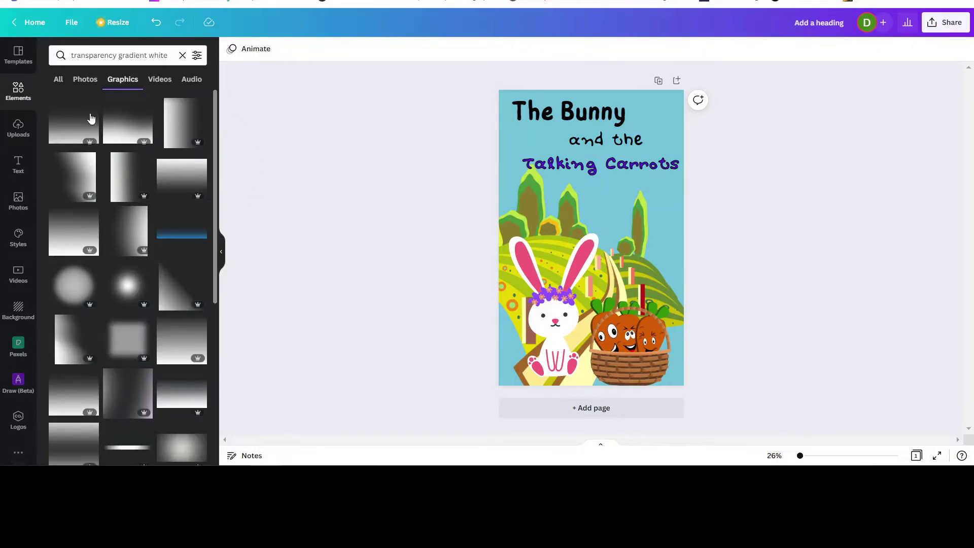
scroll(201, 337, down, 1)
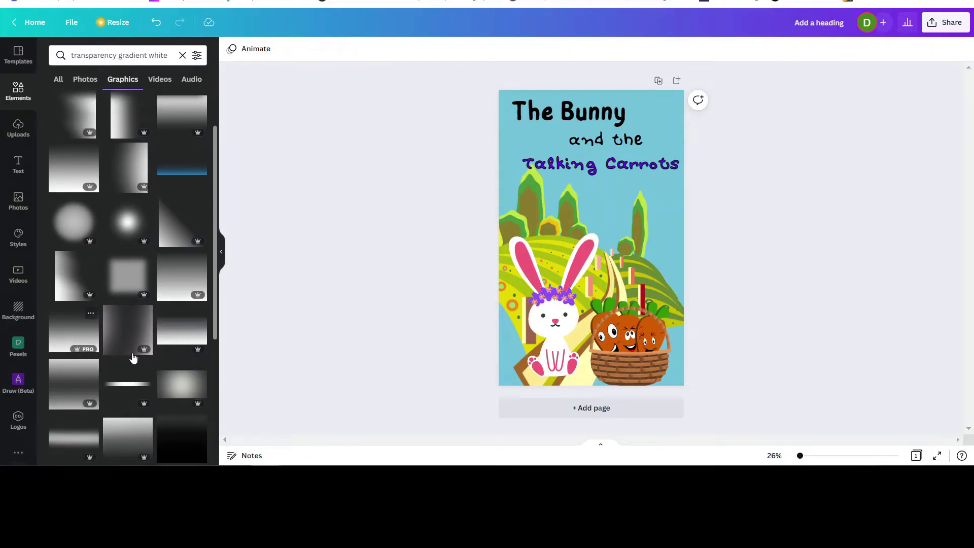
scroll(128, 354, down, 1)
scroll(157, 188, up, 2)
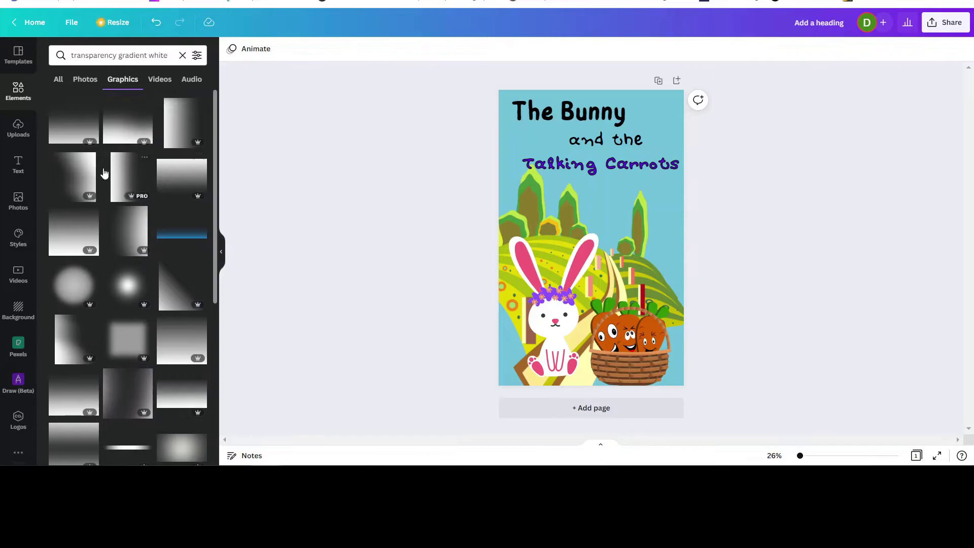
scroll(168, 320, down, 3)
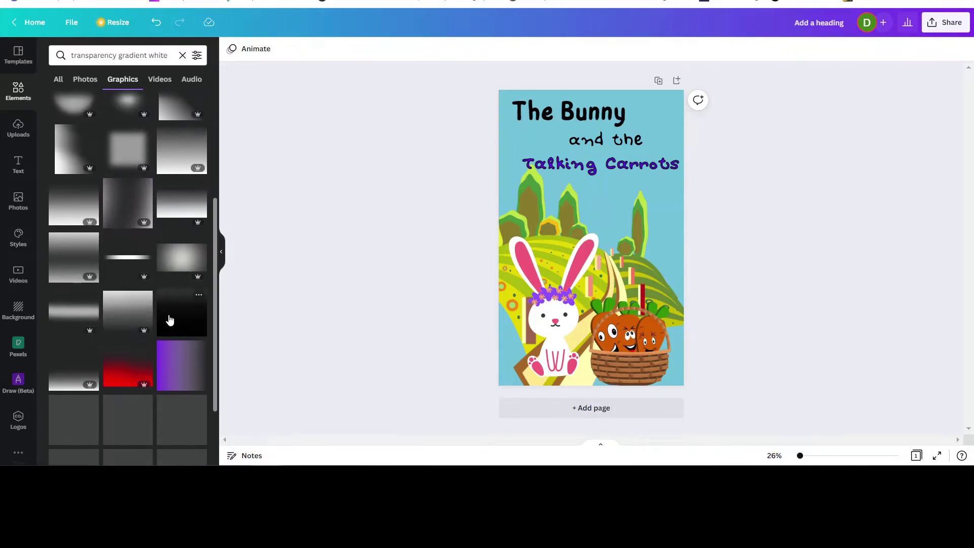
scroll(177, 302, up, 3)
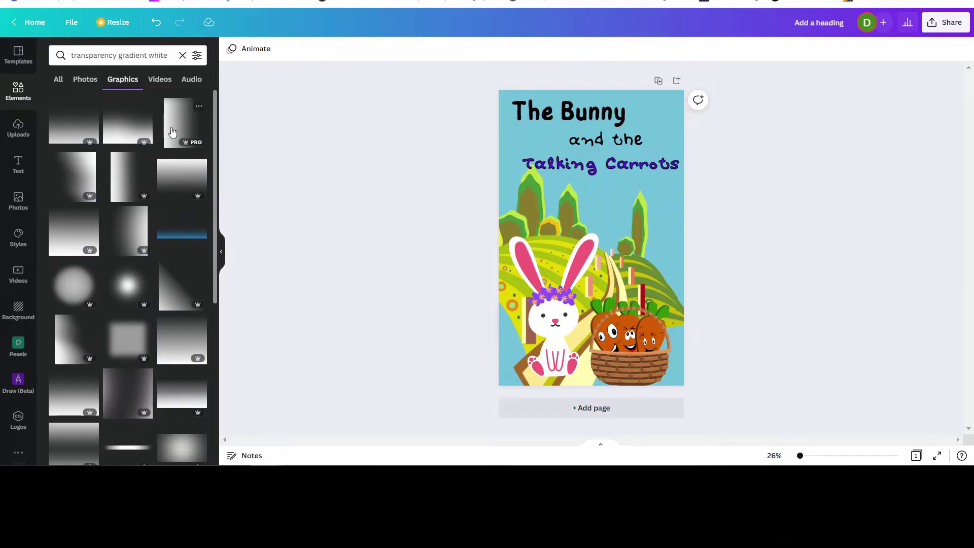
Add a white fade gradient graphic and stretch it over the cover's top and title.
click(175, 169)
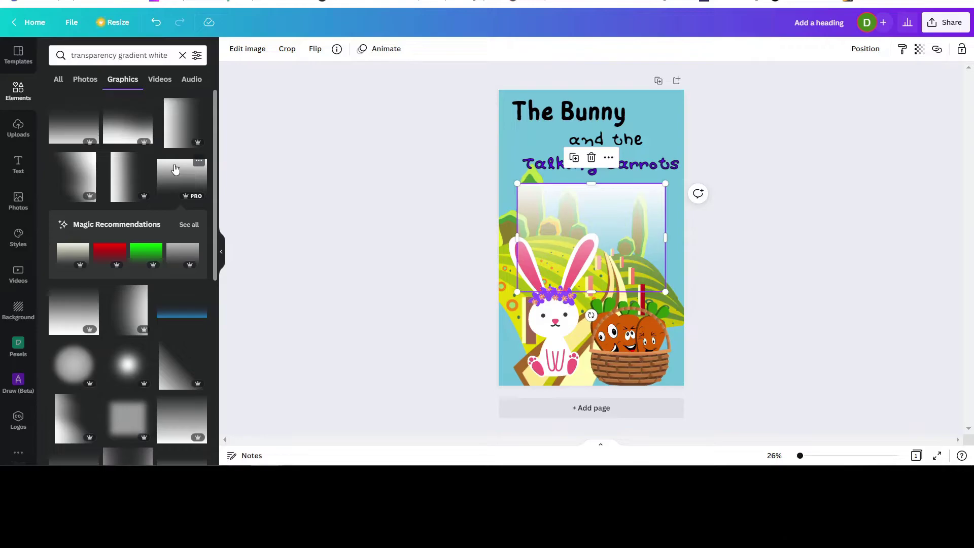
drag(596, 204, 578, 105)
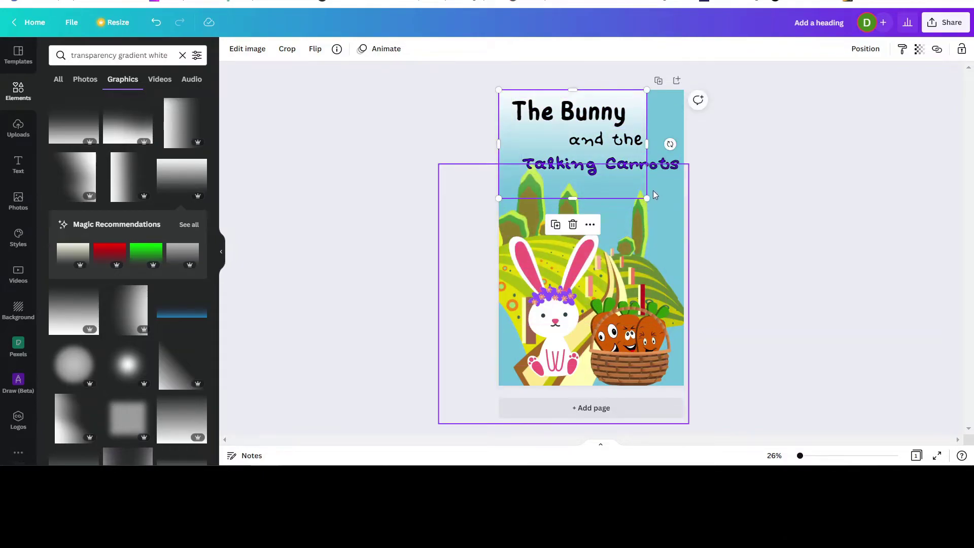
drag(647, 198, 672, 239)
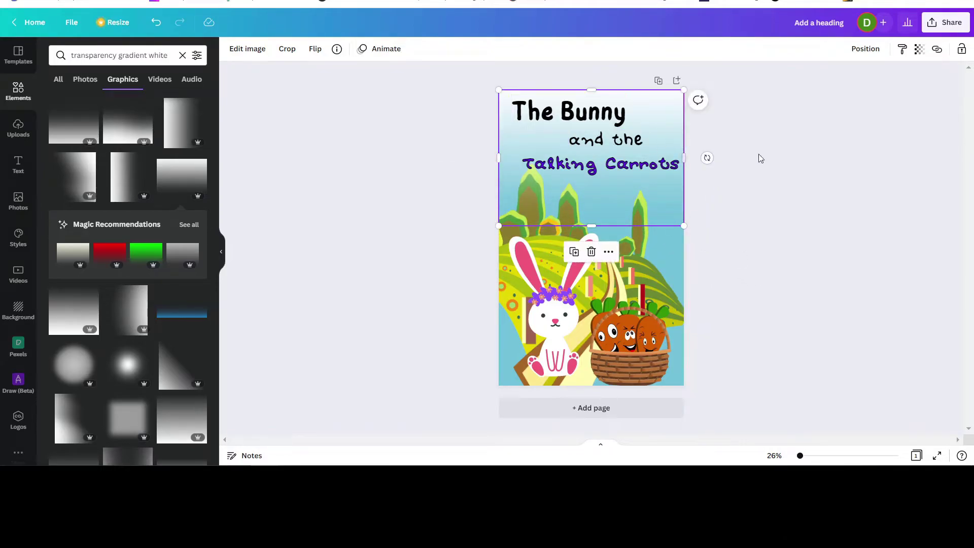
Zoom the page to 49% and bring the top gradient overlay into view.
click(867, 53)
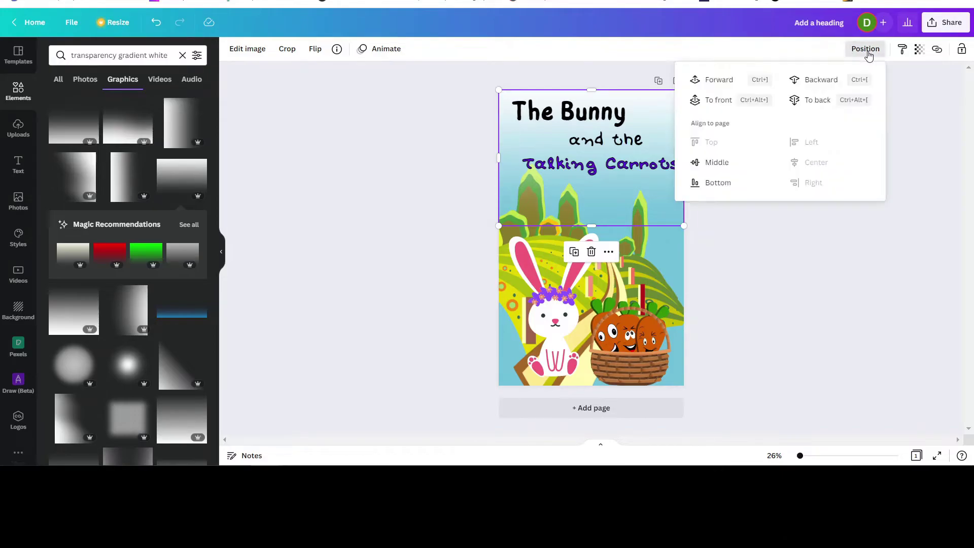
click(922, 125)
click(738, 324)
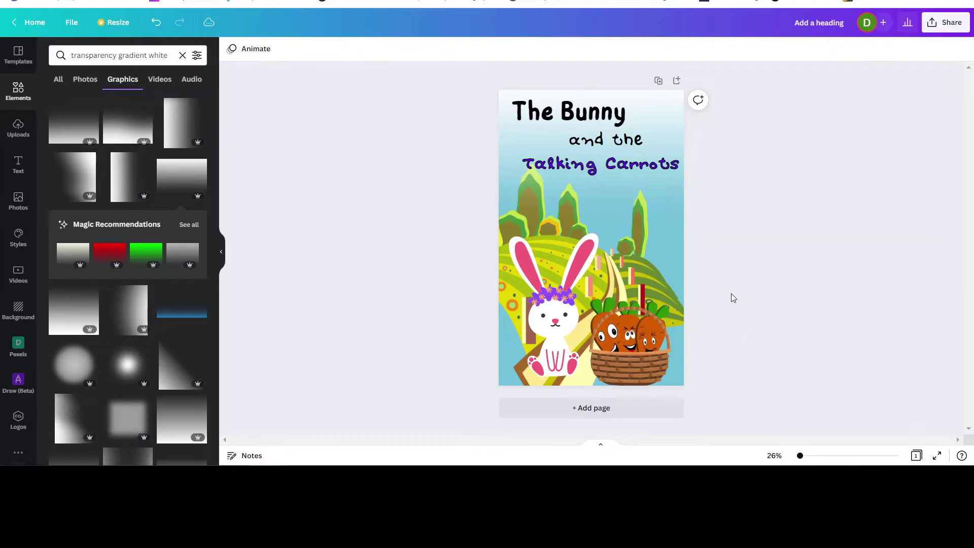
click(654, 197)
drag(799, 455, 805, 456)
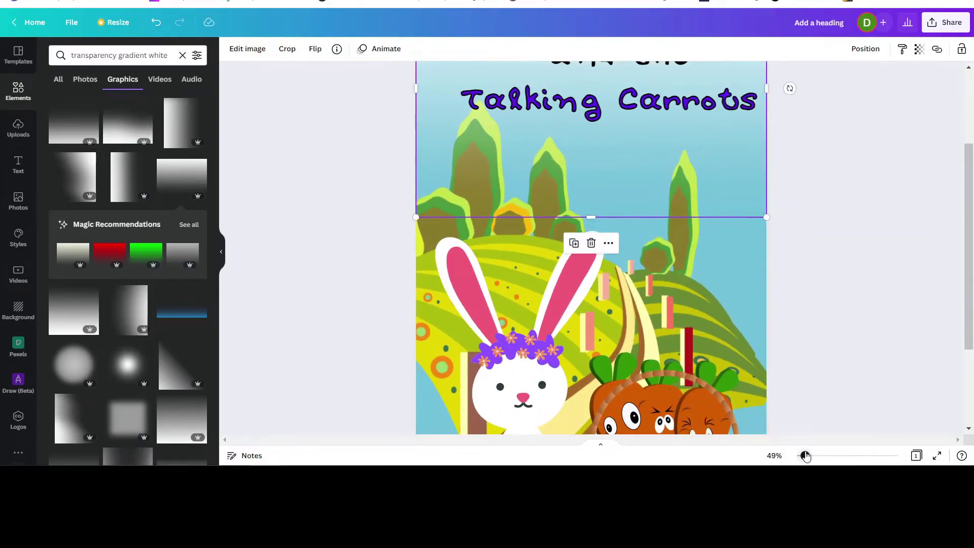
click(841, 218)
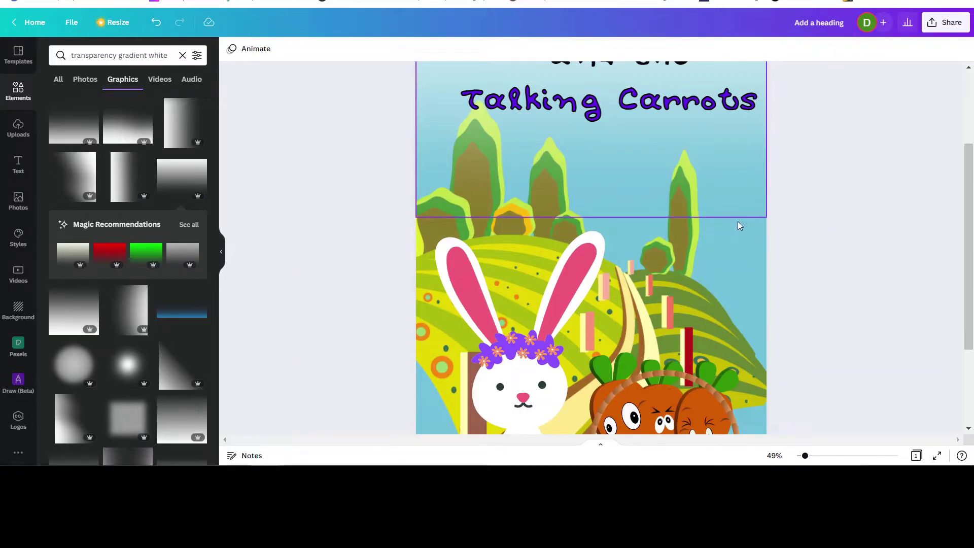
scroll(861, 269, up, 2)
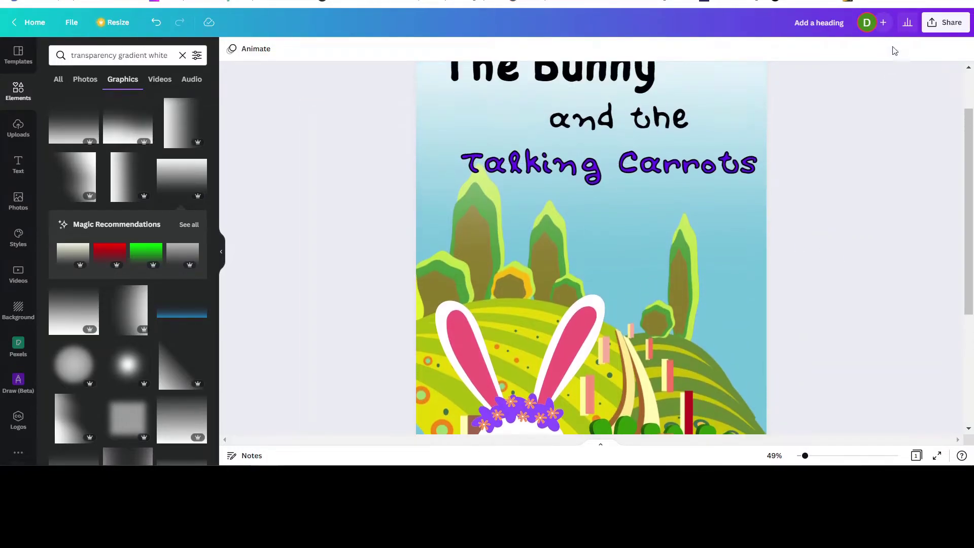
scroll(842, 172, up, 2)
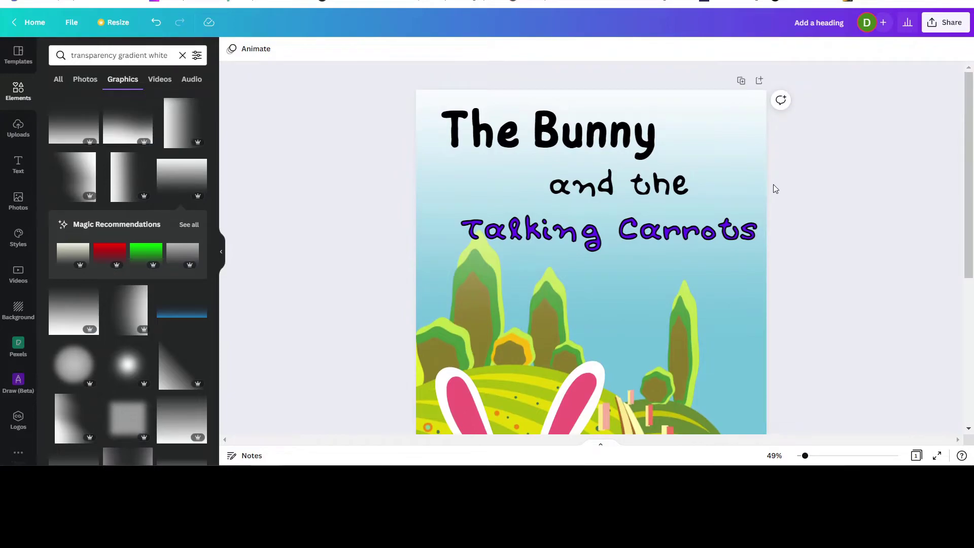
Set the gradient overlay's transparency to 62 and move it one layer backward.
click(732, 117)
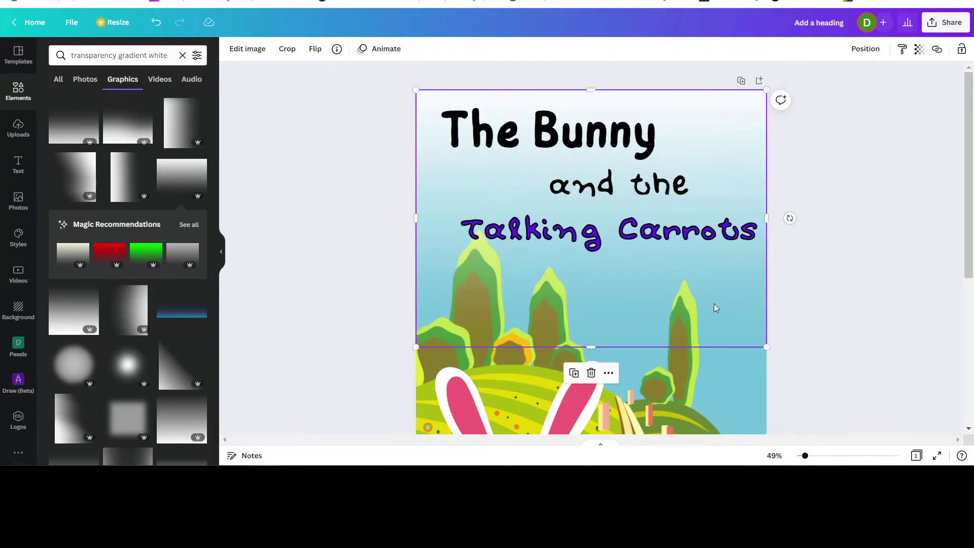
click(919, 49)
drag(915, 90, 877, 100)
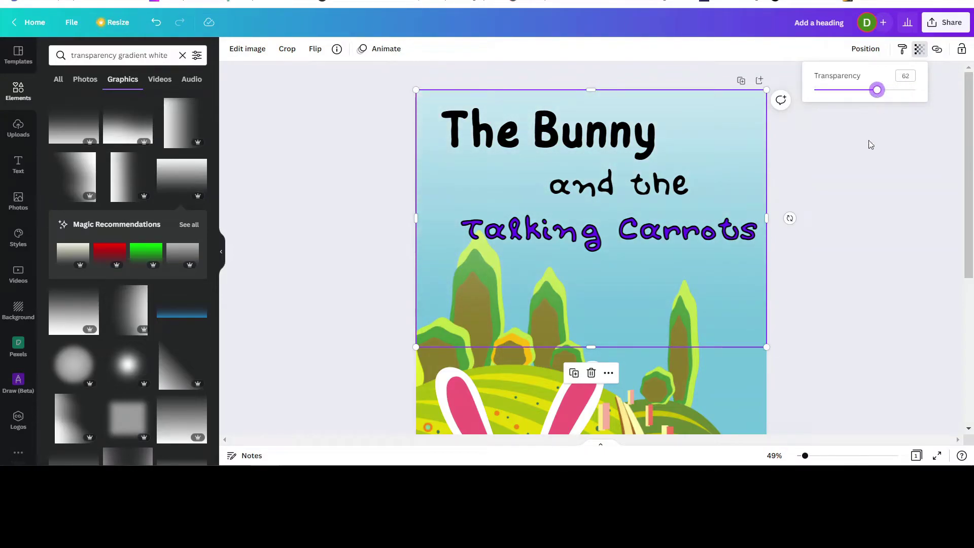
key(Escape)
click(858, 51)
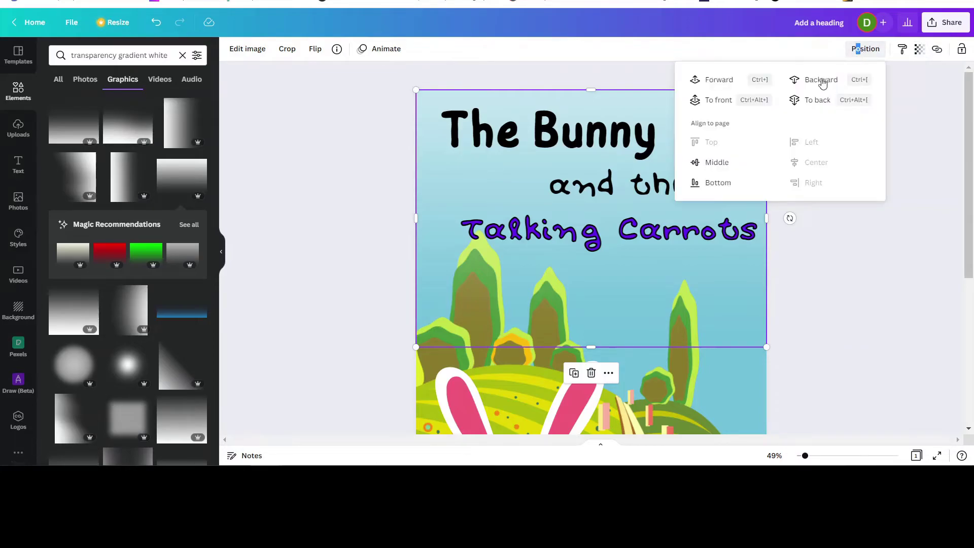
click(818, 85)
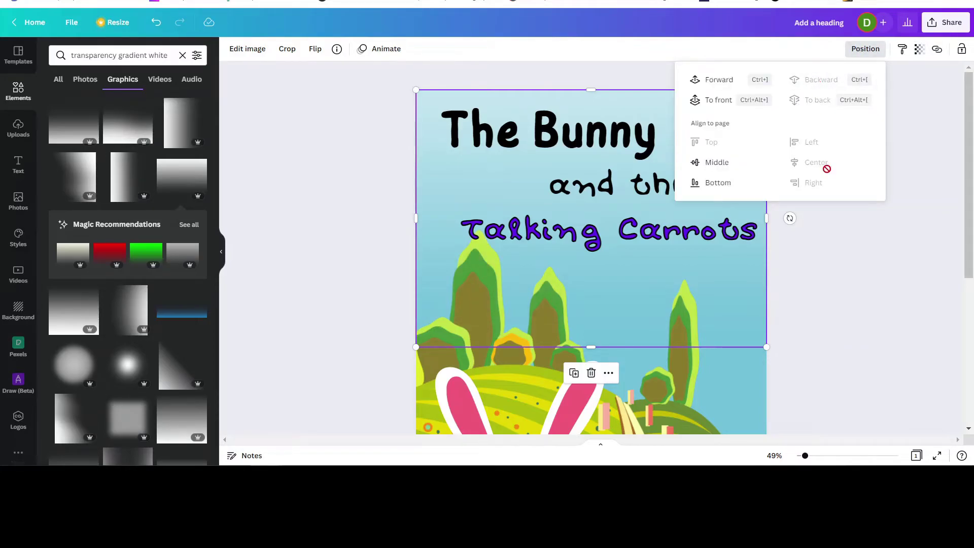
key(Escape)
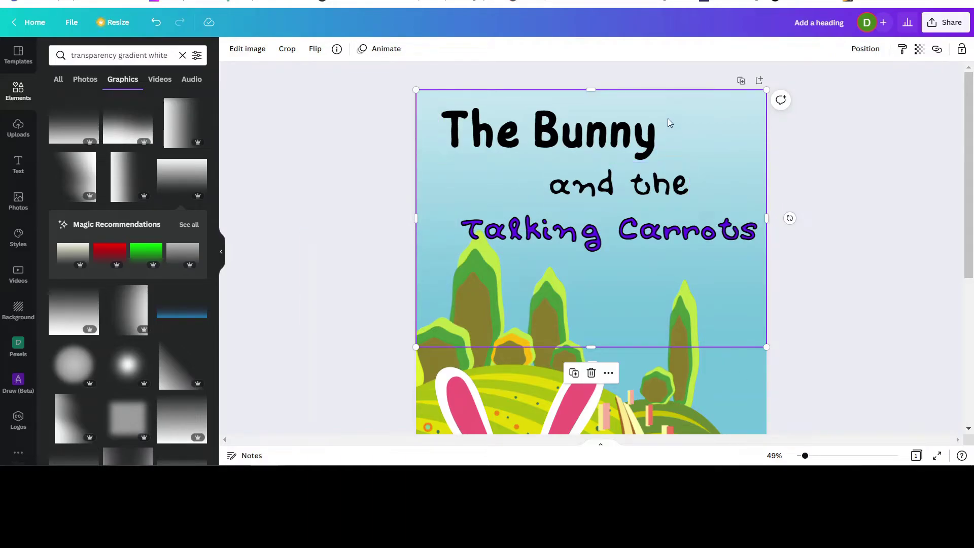
click(851, 281)
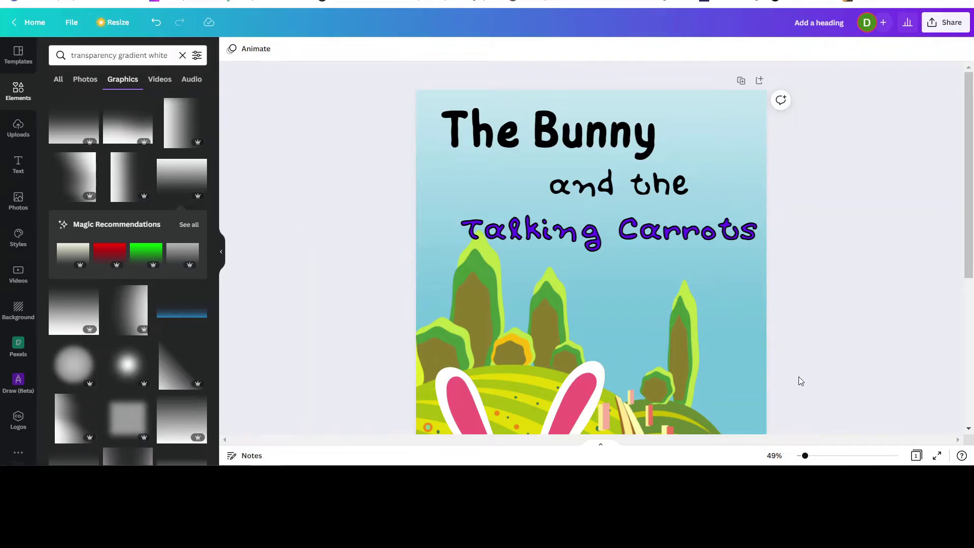
Zoom out and drag the bunny and carrot basket higher, revealing the bottom path.
drag(805, 458, 798, 456)
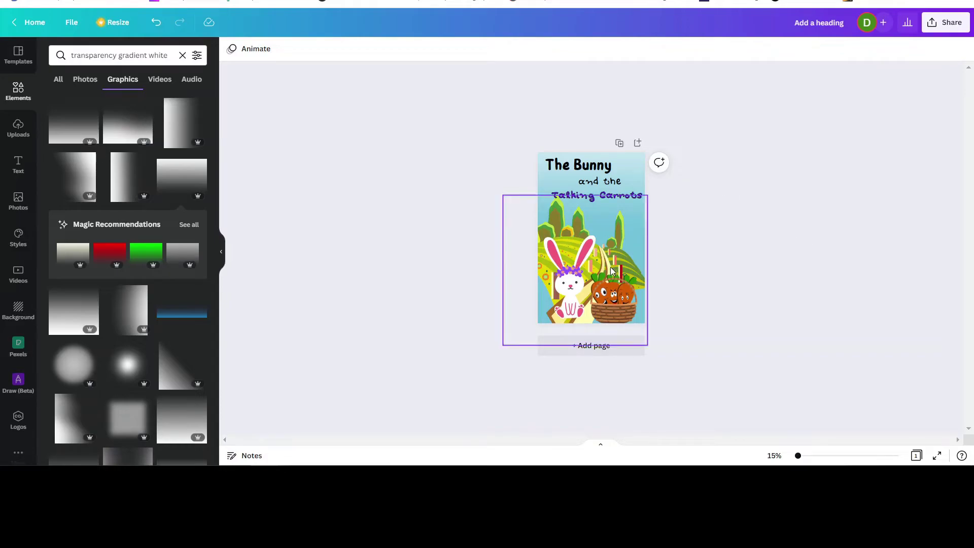
drag(571, 290, 560, 261)
drag(620, 306, 615, 280)
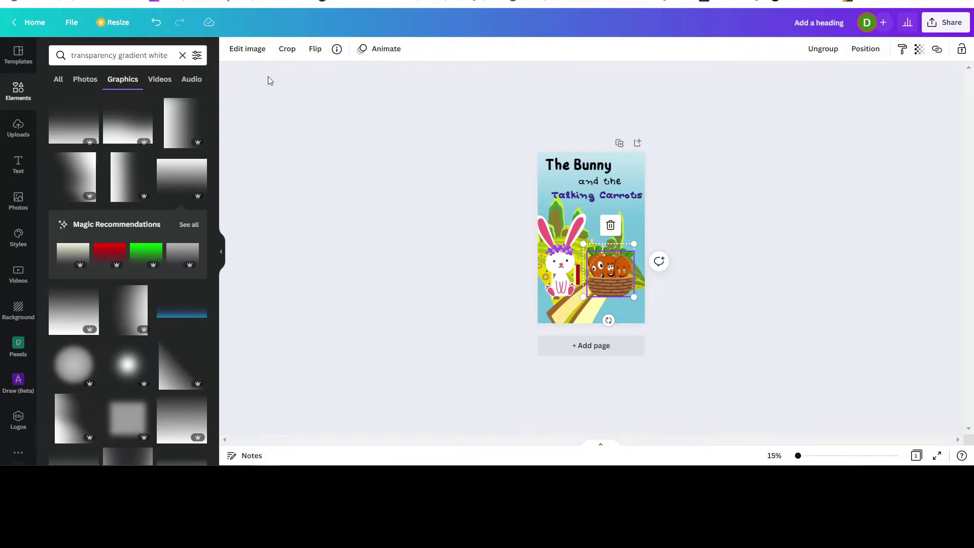
Tint the carrot basket teal with ColorMix Marine, after trying Amethyst, then deselect it.
click(239, 52)
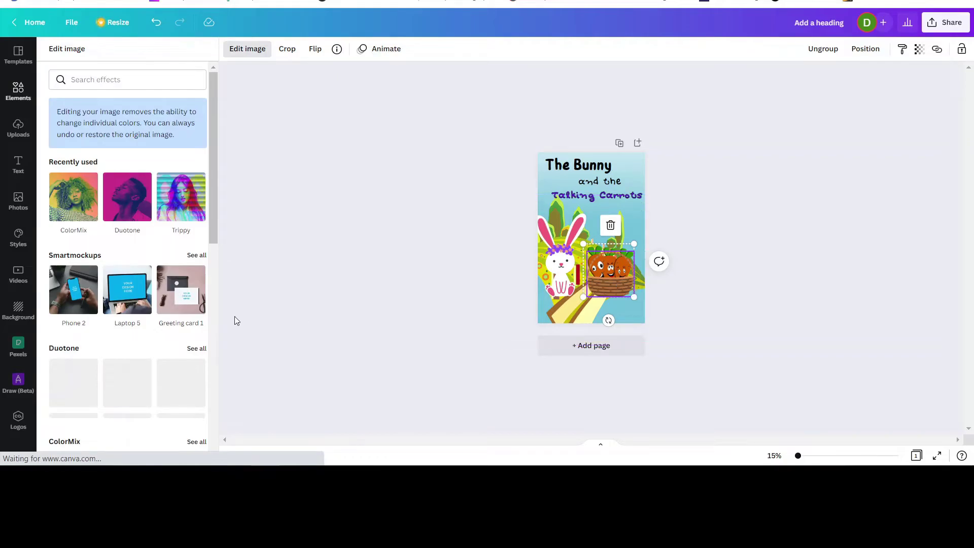
scroll(100, 348, down, 5)
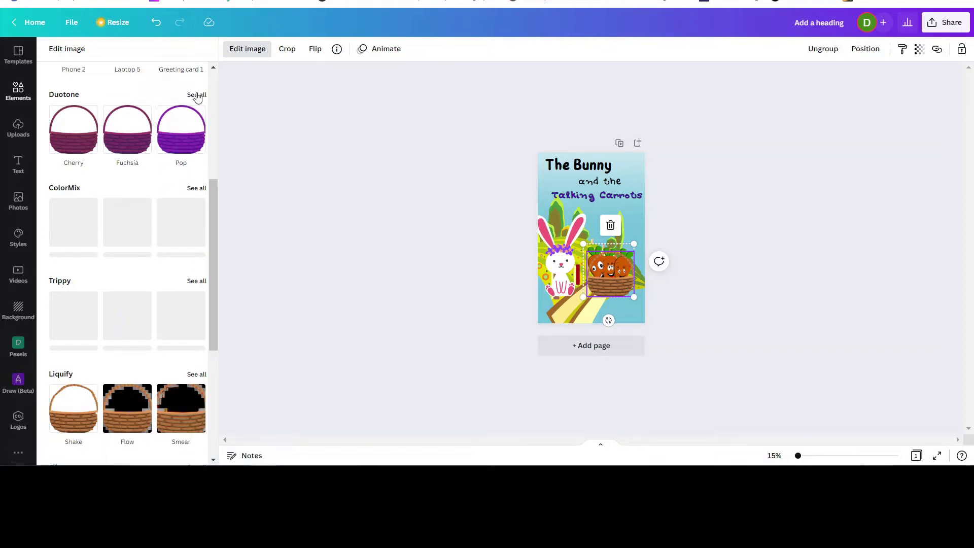
click(196, 189)
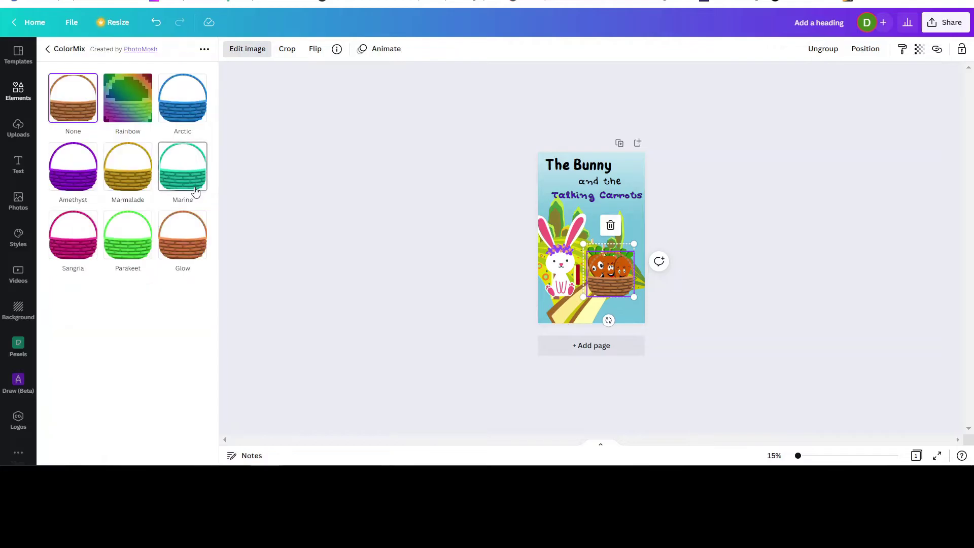
click(73, 181)
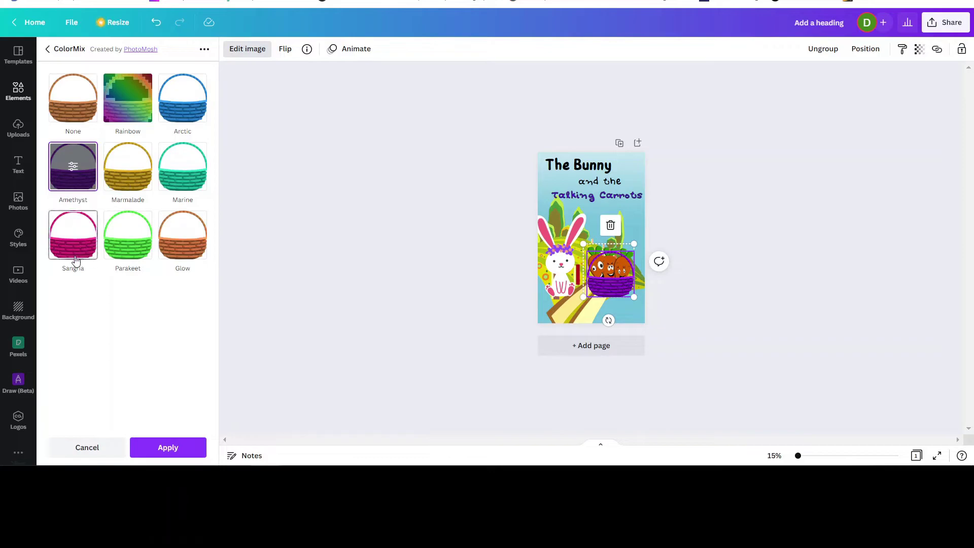
click(188, 174)
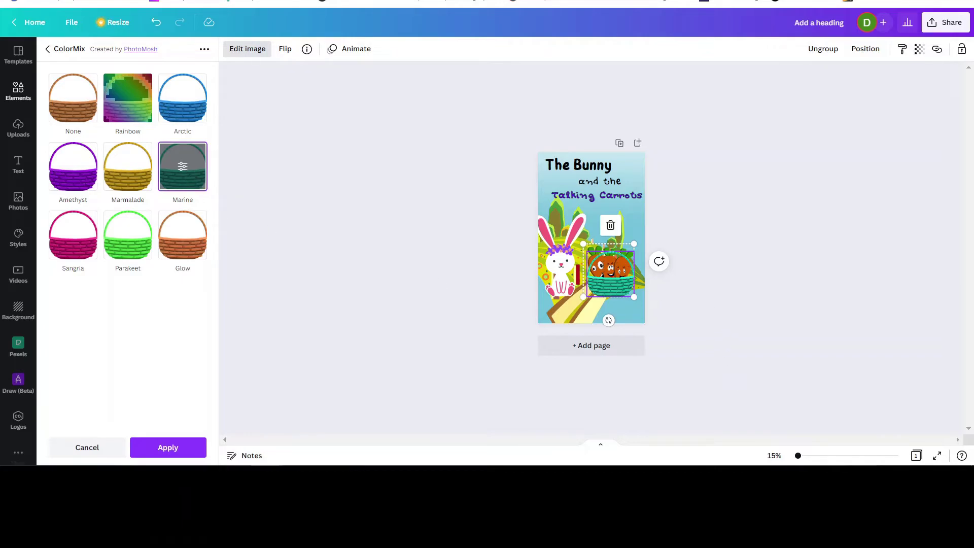
click(802, 455)
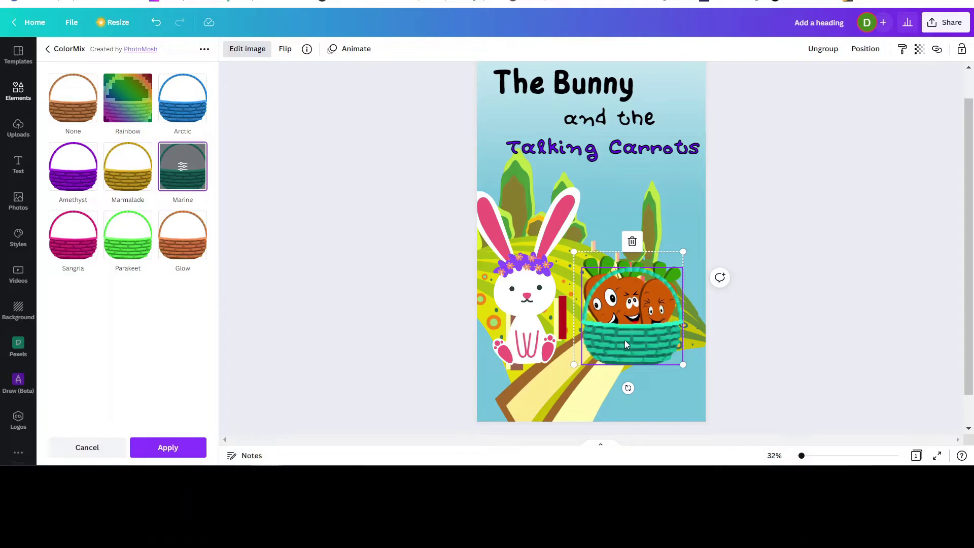
key(Escape)
click(794, 321)
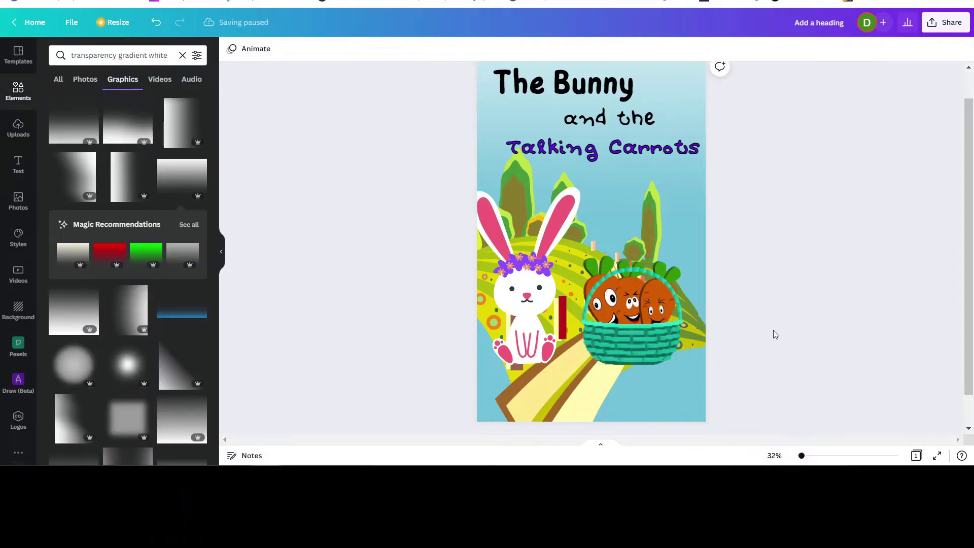
Enlarge the bunny and shift the bunny and carrot basket slightly down and right.
click(589, 272)
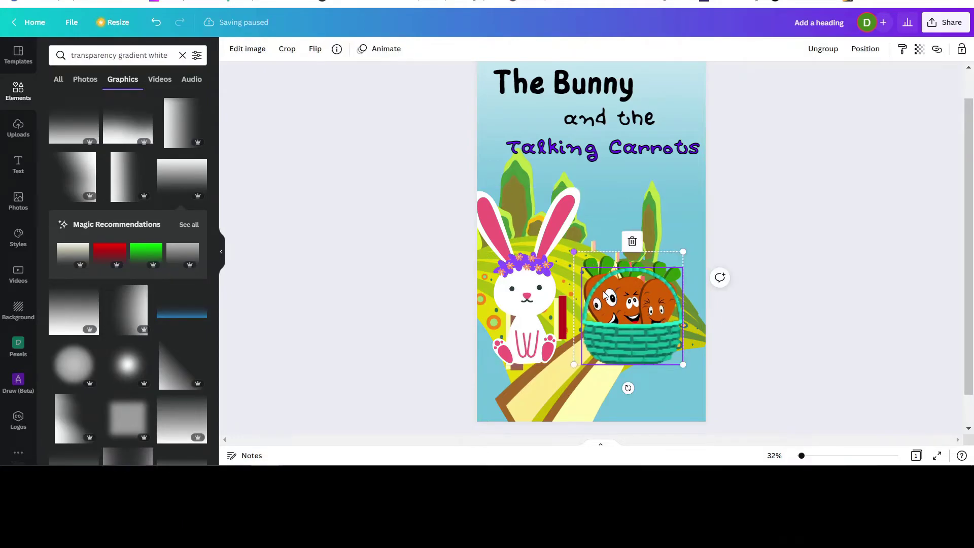
click(572, 364)
drag(580, 365, 623, 398)
drag(530, 317, 536, 315)
drag(644, 329, 657, 369)
click(766, 411)
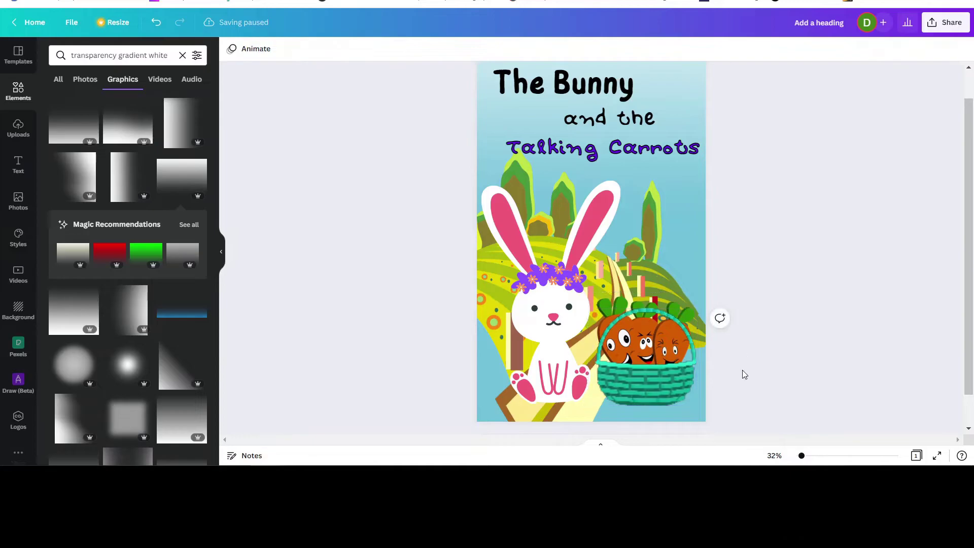
Enlarge 'Talking Carrots' to size 127 and 'The Bunny' to size 172.
drag(802, 456, 800, 456)
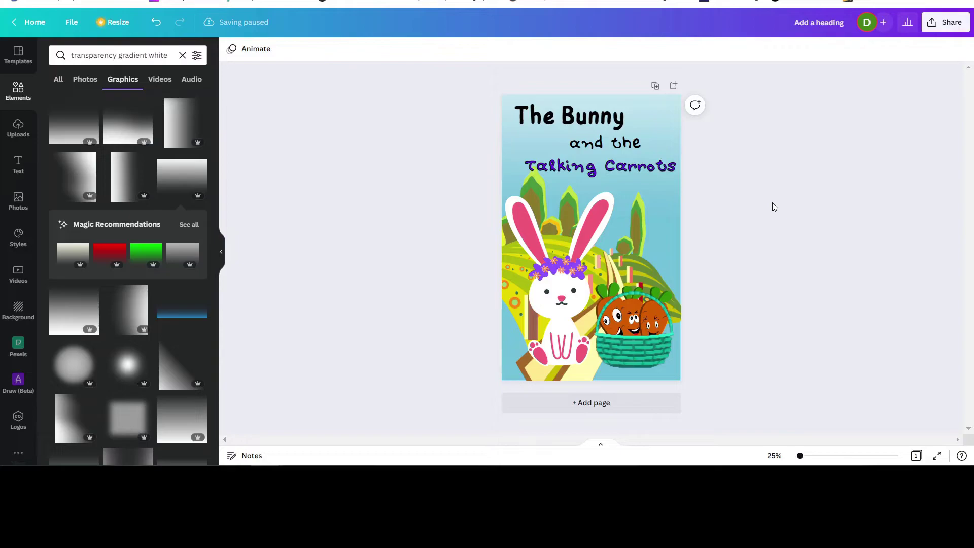
click(540, 160)
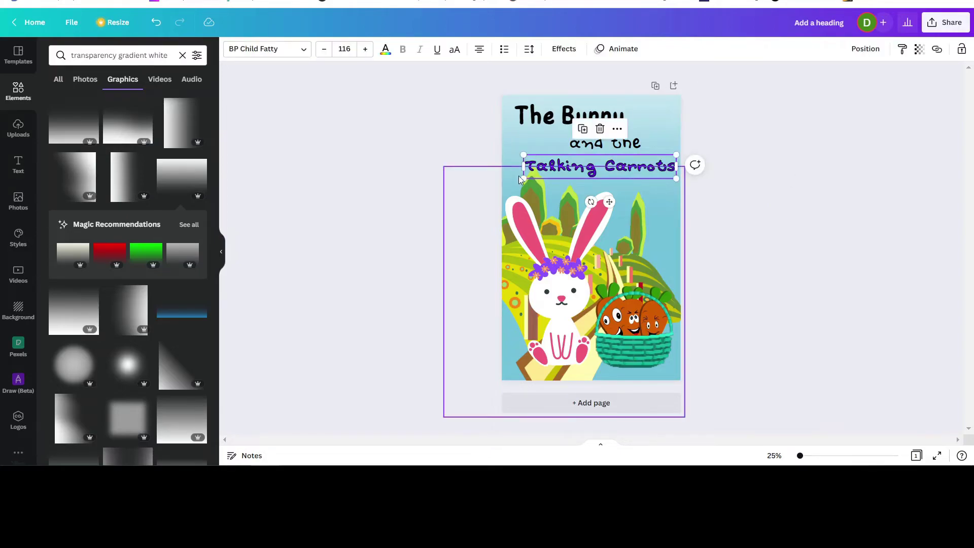
drag(522, 179, 509, 180)
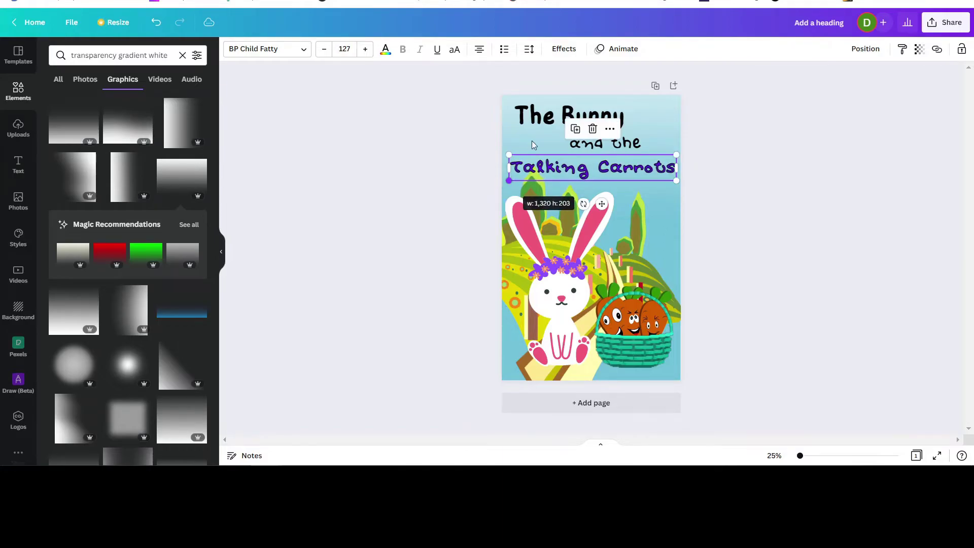
click(563, 116)
drag(624, 100, 633, 97)
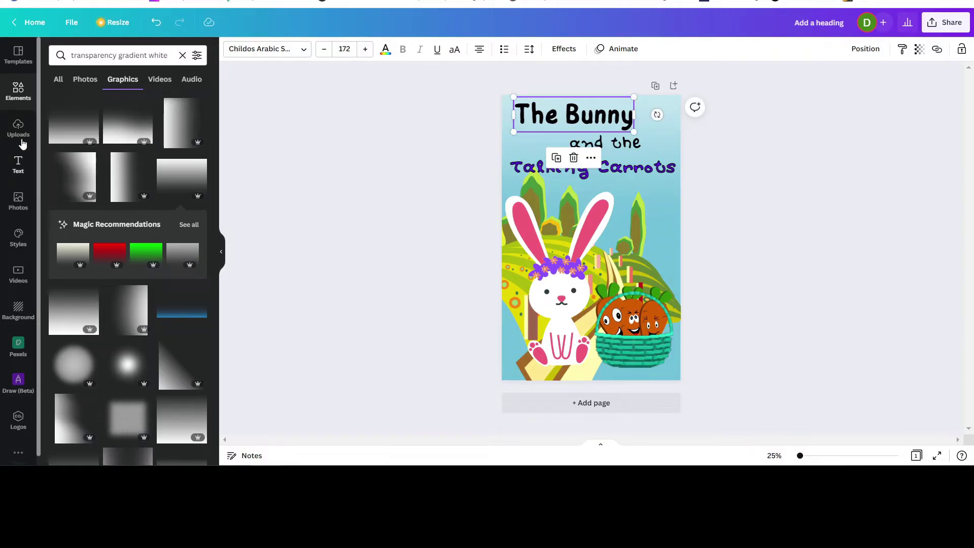
click(20, 162)
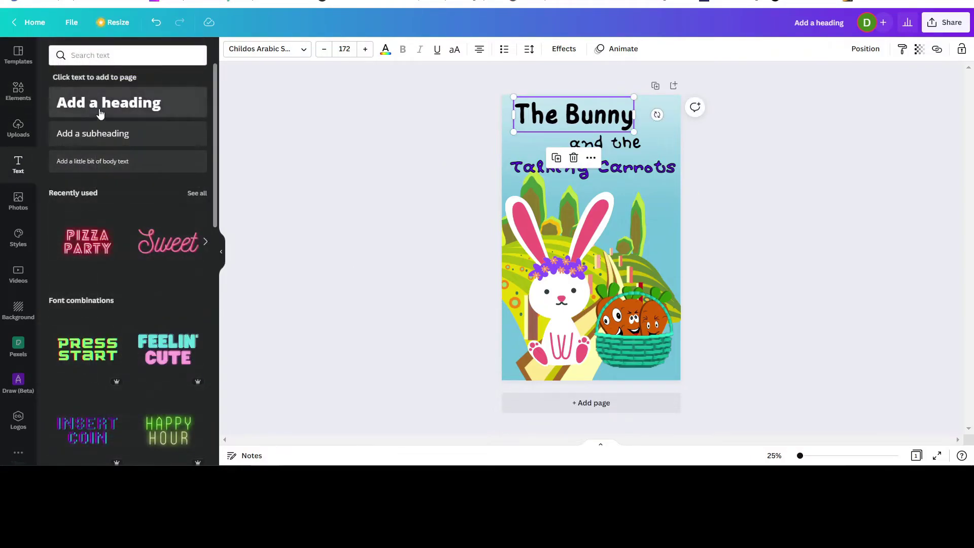
Add the author's name as a bold size-66 Open Sans subheading beneath 'Talking Carrots'.
click(97, 135)
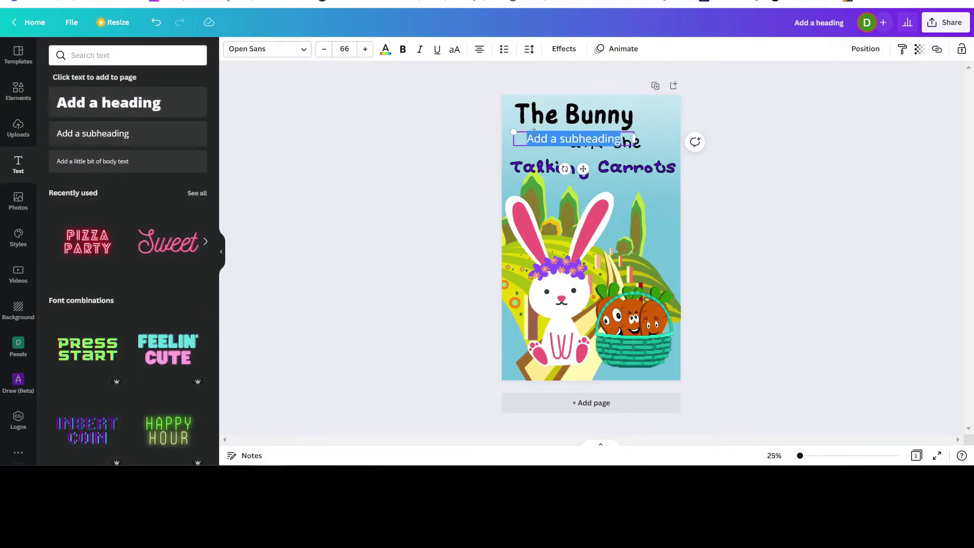
text(Ange)
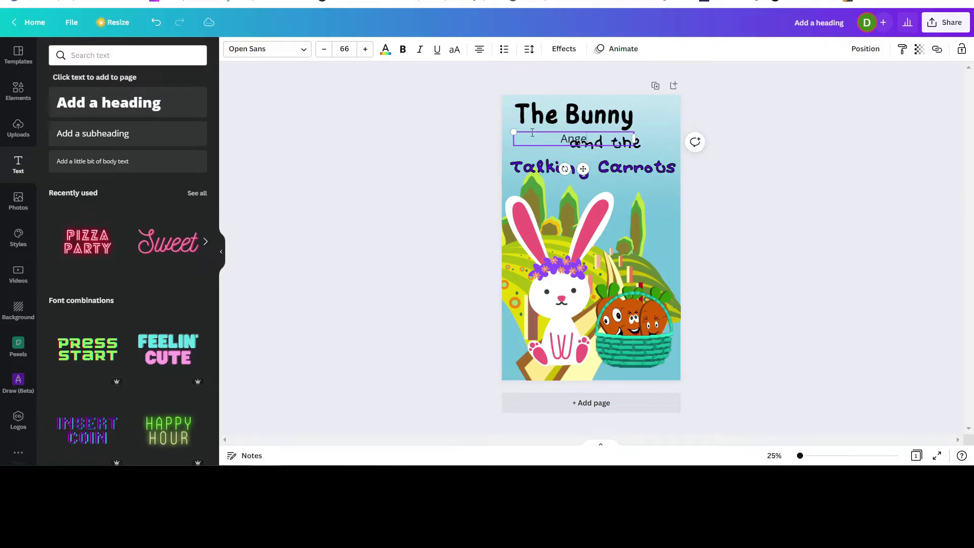
text(la Heard)
drag(519, 145, 588, 191)
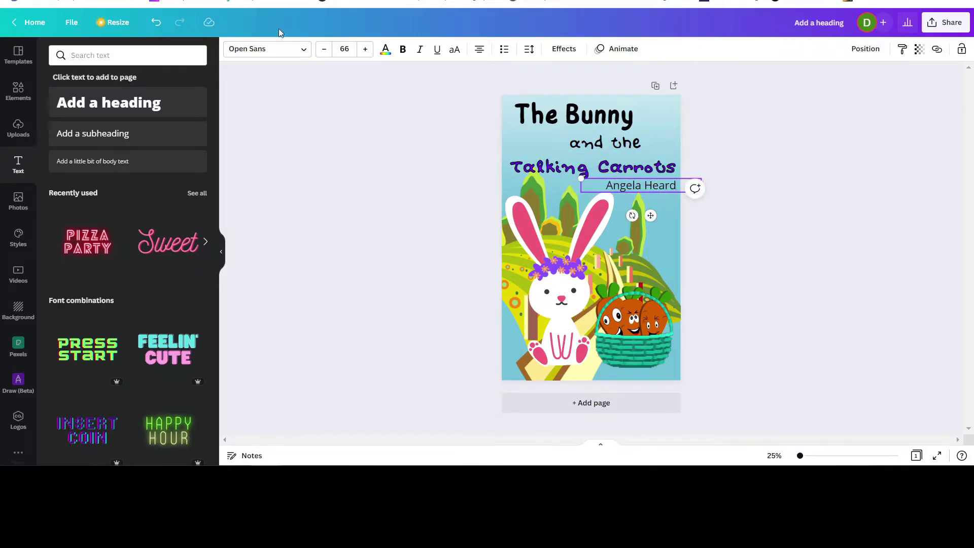
click(401, 51)
click(782, 268)
click(641, 185)
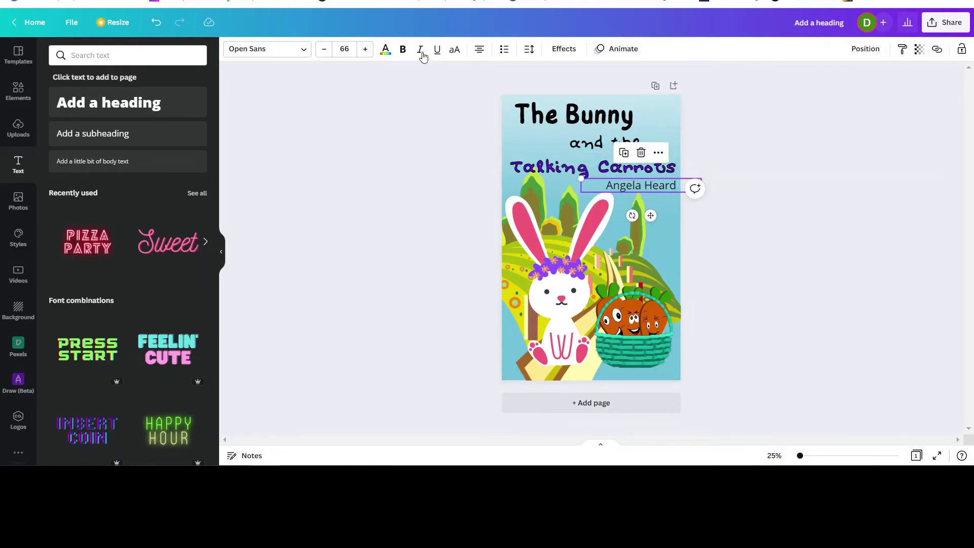
click(402, 49)
click(747, 236)
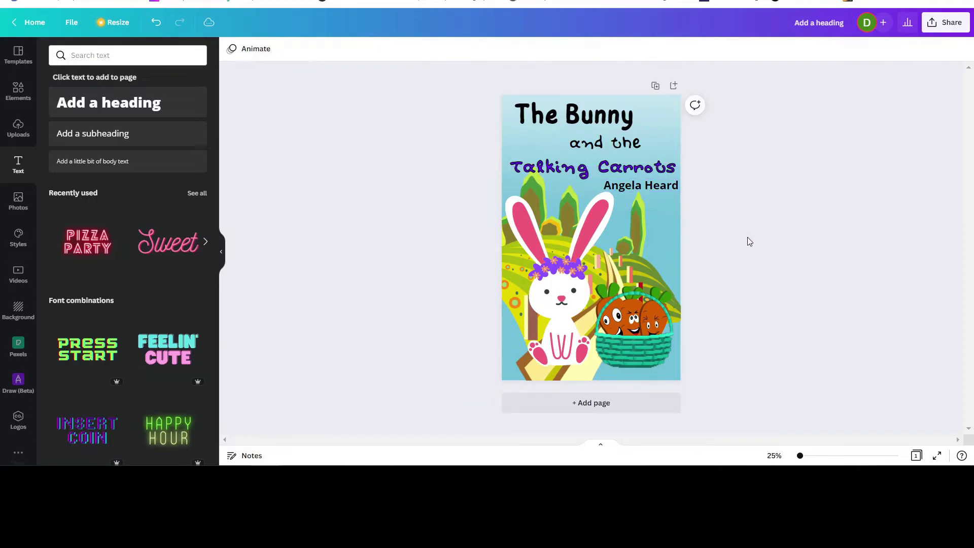
click(583, 184)
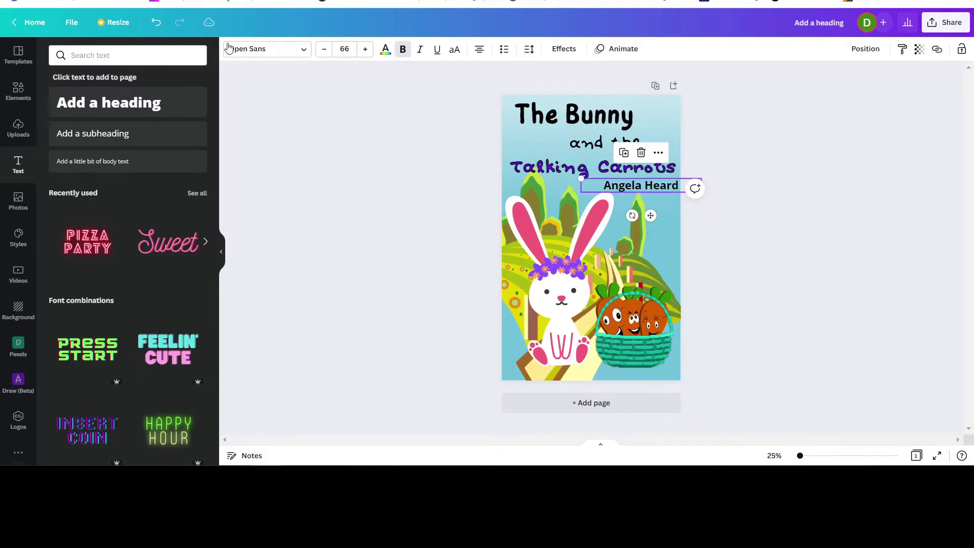
Set the author's name in Yellowtail from Handwriting fonts, after trying Knewave and Bright Sunshine Caps.
click(302, 50)
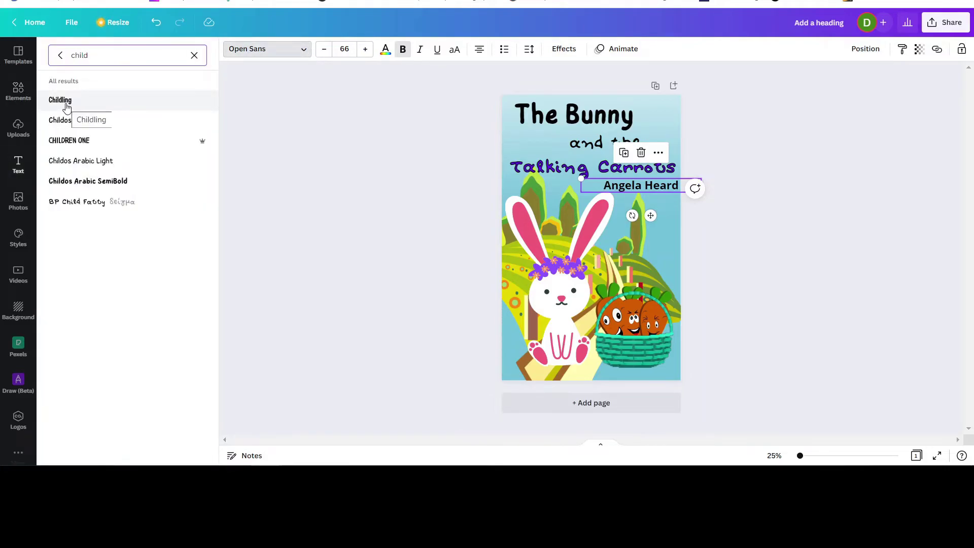
click(193, 60)
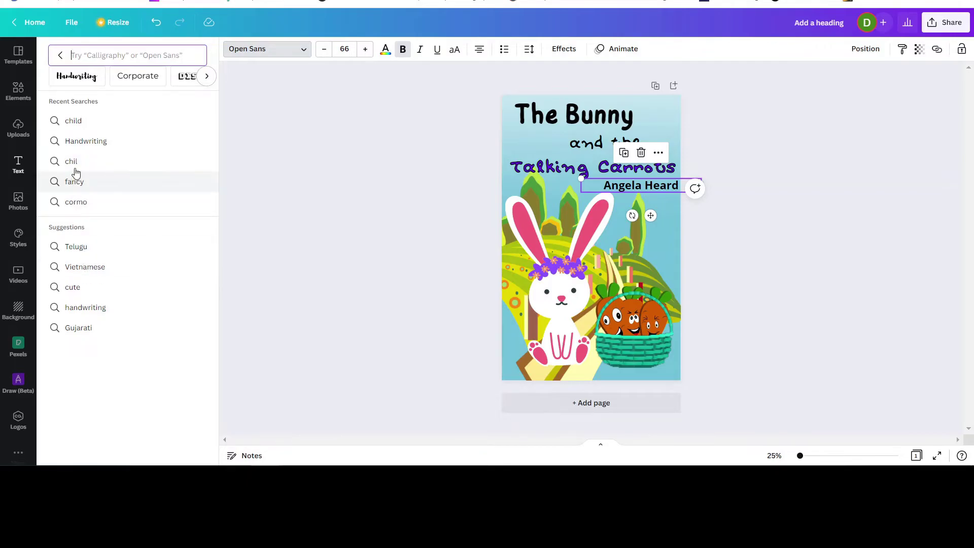
click(80, 142)
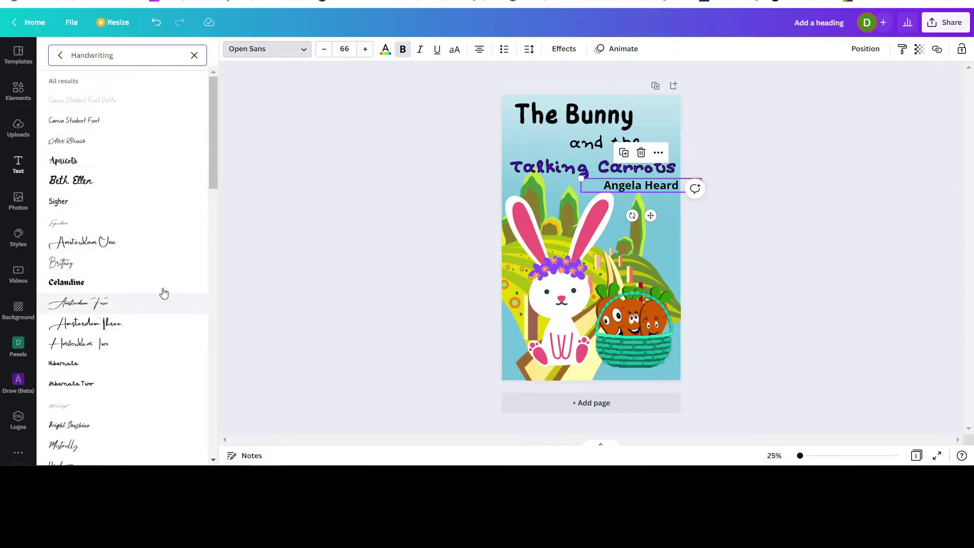
scroll(114, 279, down, 4)
scroll(103, 280, down, 4)
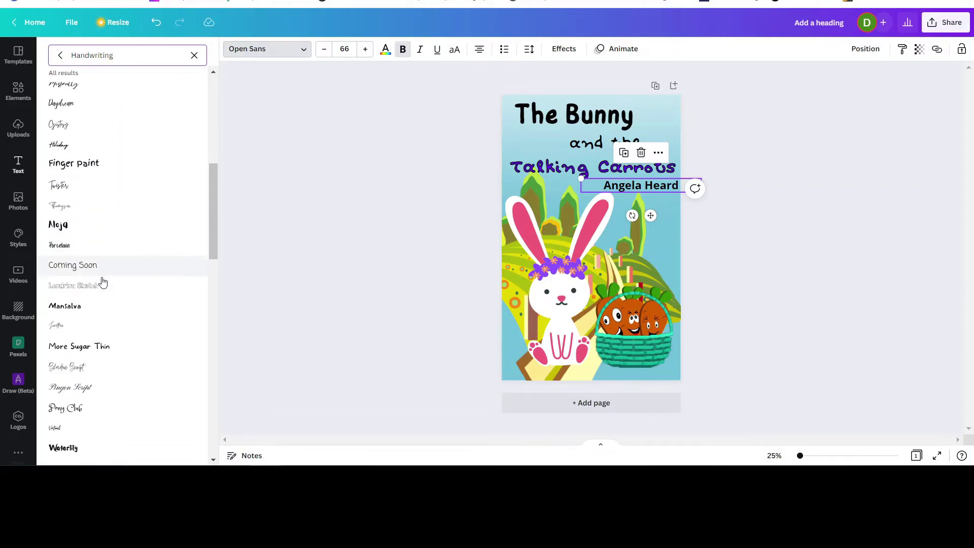
scroll(117, 239, down, 3)
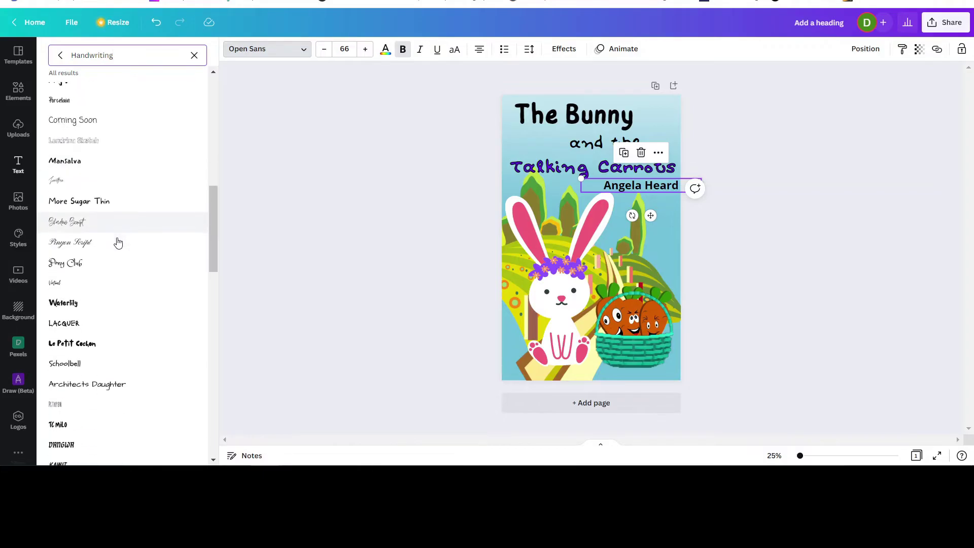
scroll(106, 330, down, 3)
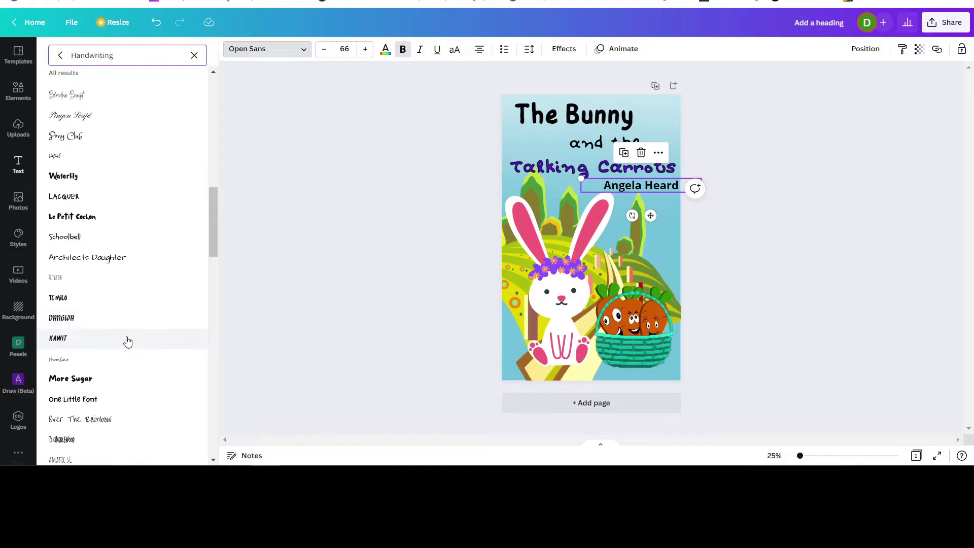
scroll(126, 336, down, 3)
scroll(140, 330, down, 3)
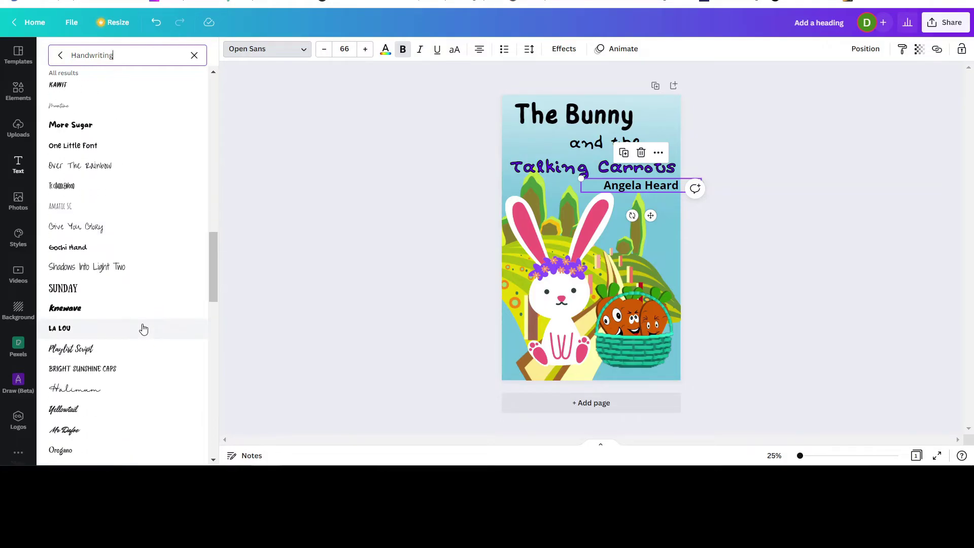
click(69, 309)
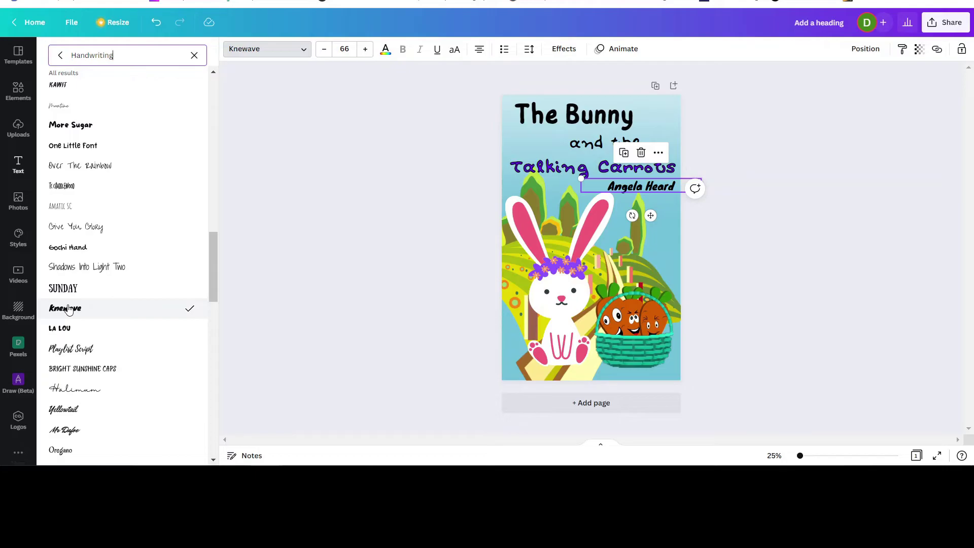
click(77, 369)
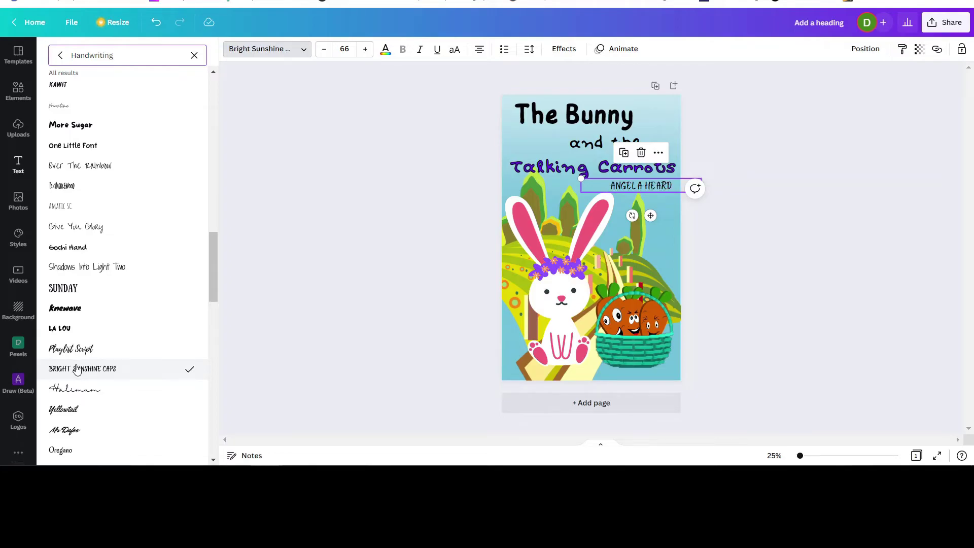
click(65, 412)
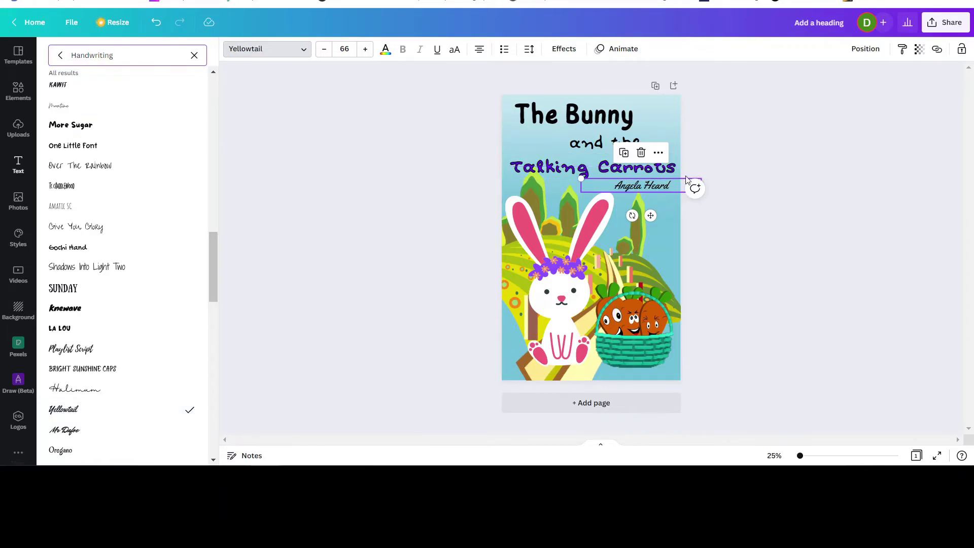
key(Escape)
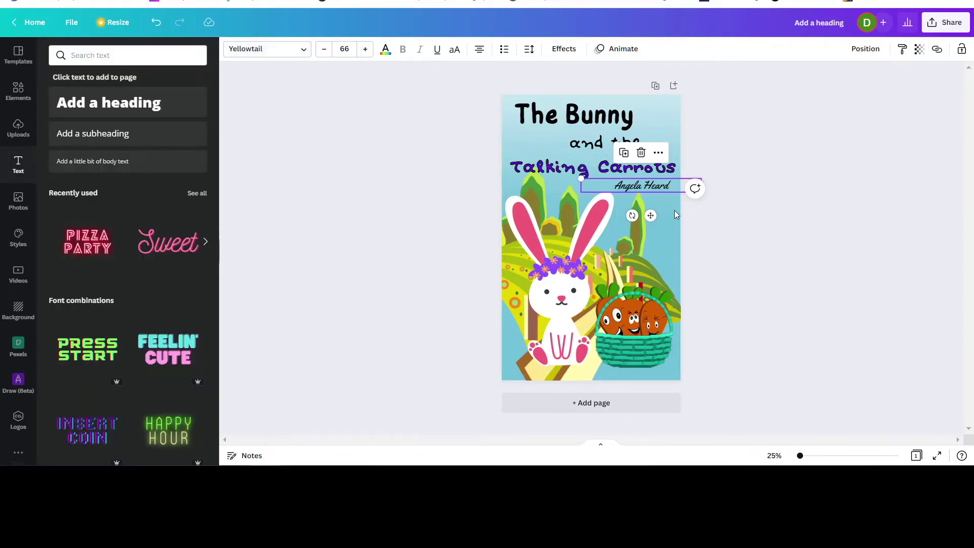
Add a 'The Bunny Series' subheading and move it to the cover's top-right corner.
click(768, 122)
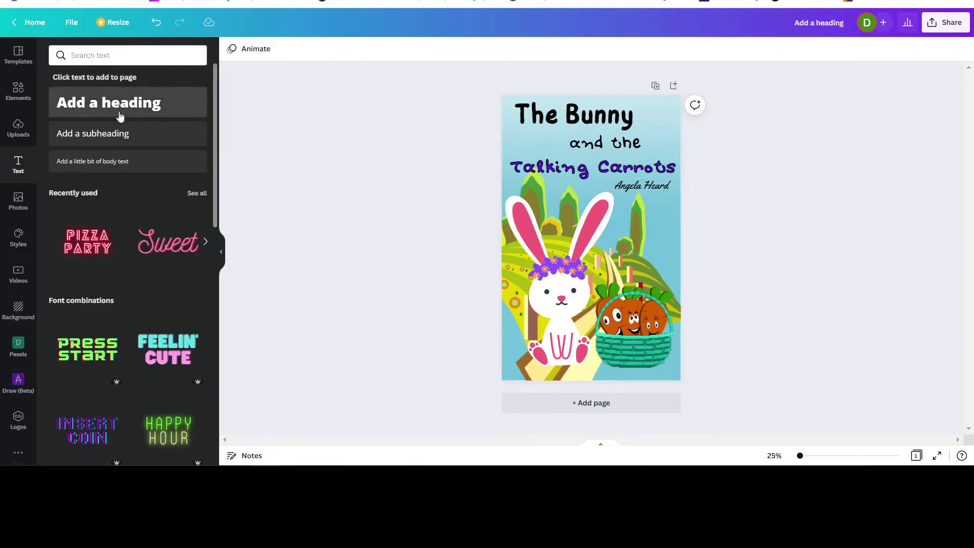
click(93, 135)
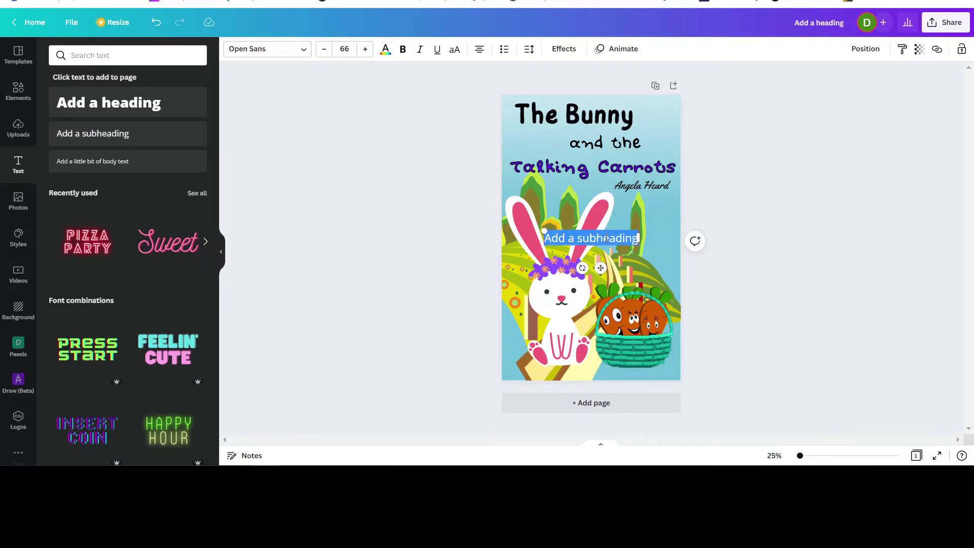
text(The Bunny Series)
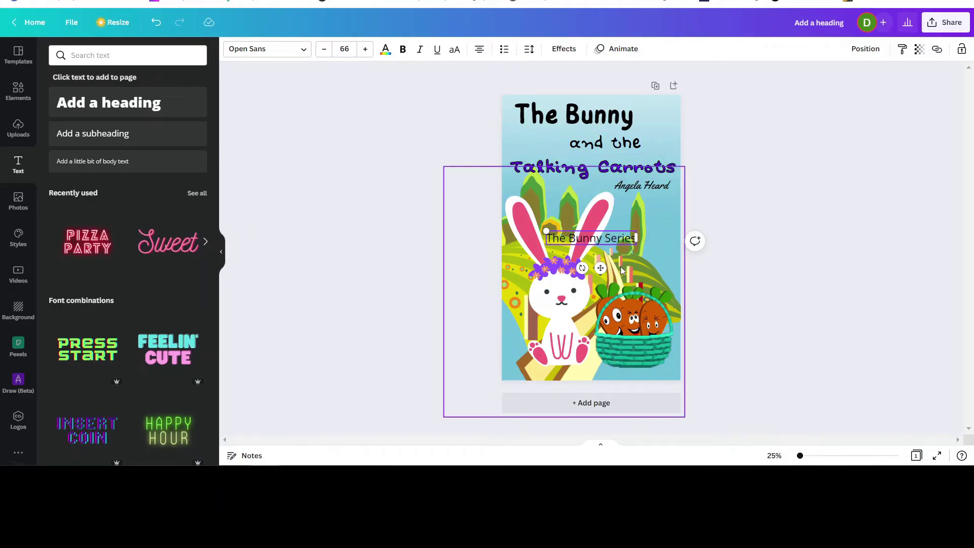
drag(600, 268, 679, 143)
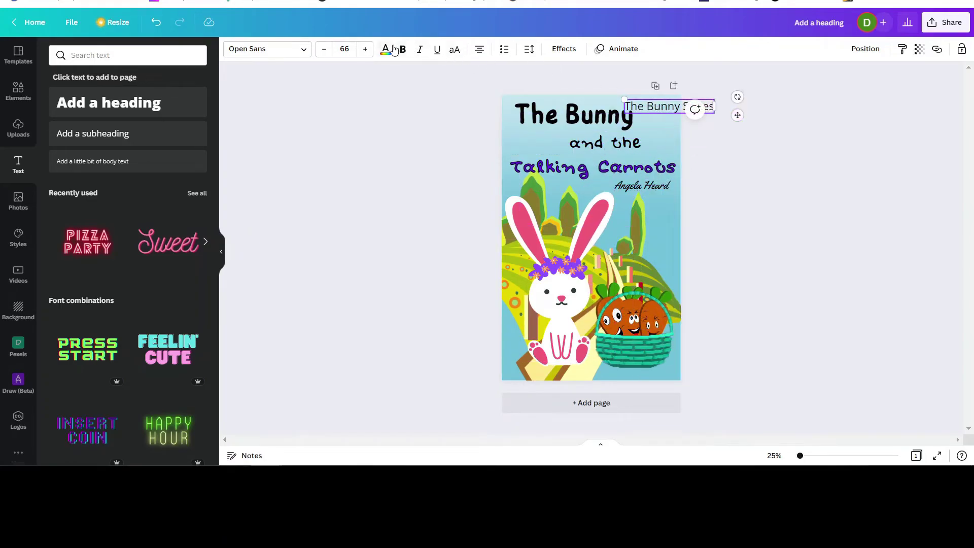
click(715, 166)
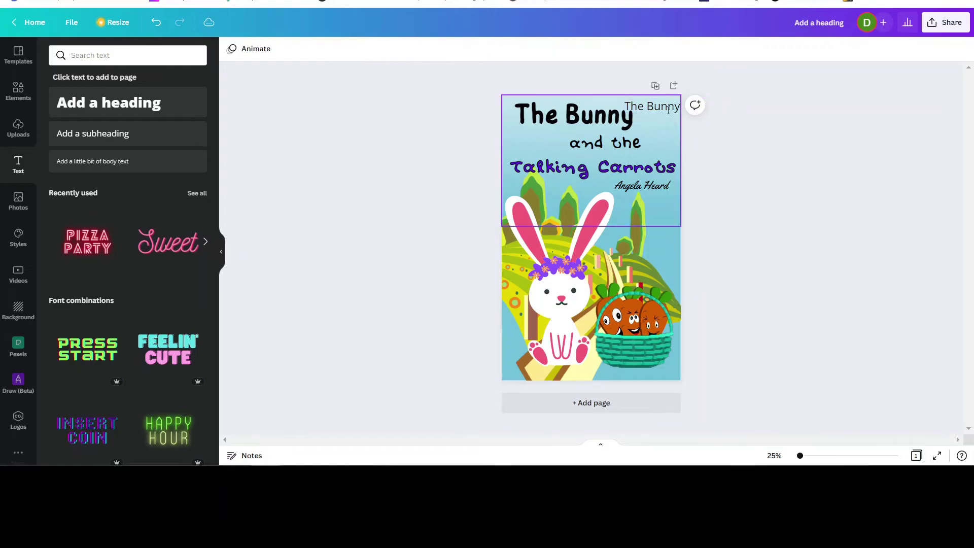
Make the tag bold, shrink it to size 49.1 and rotate it about 44° diagonally.
click(666, 106)
click(402, 49)
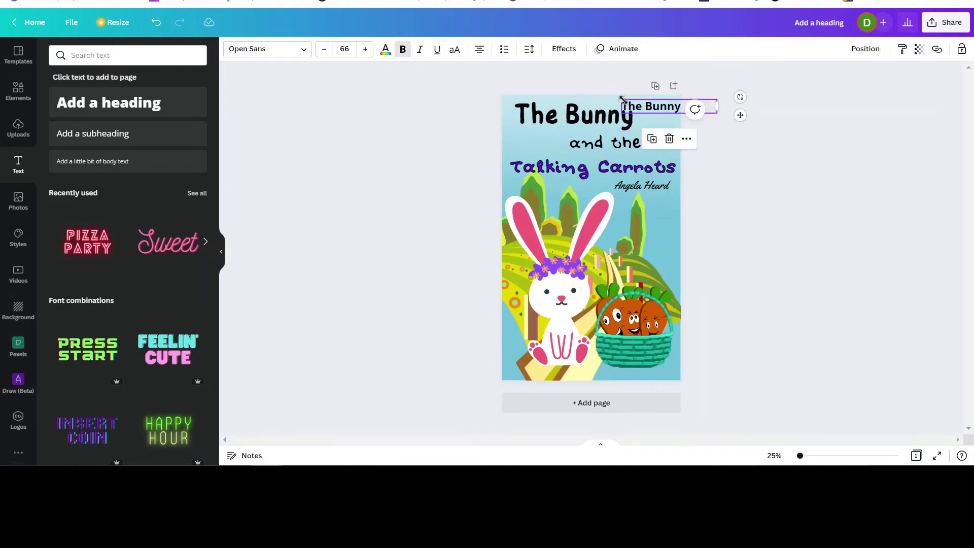
drag(620, 97, 646, 103)
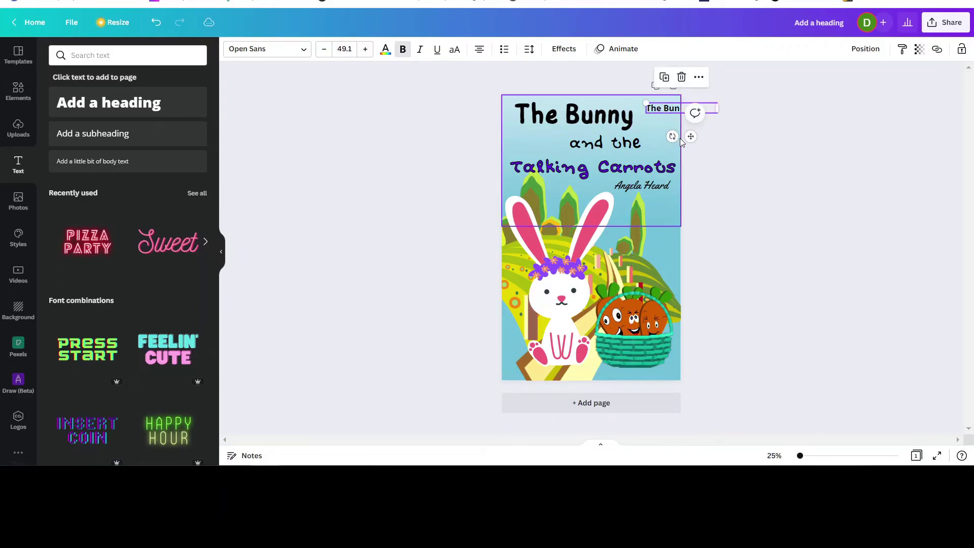
drag(671, 136, 641, 146)
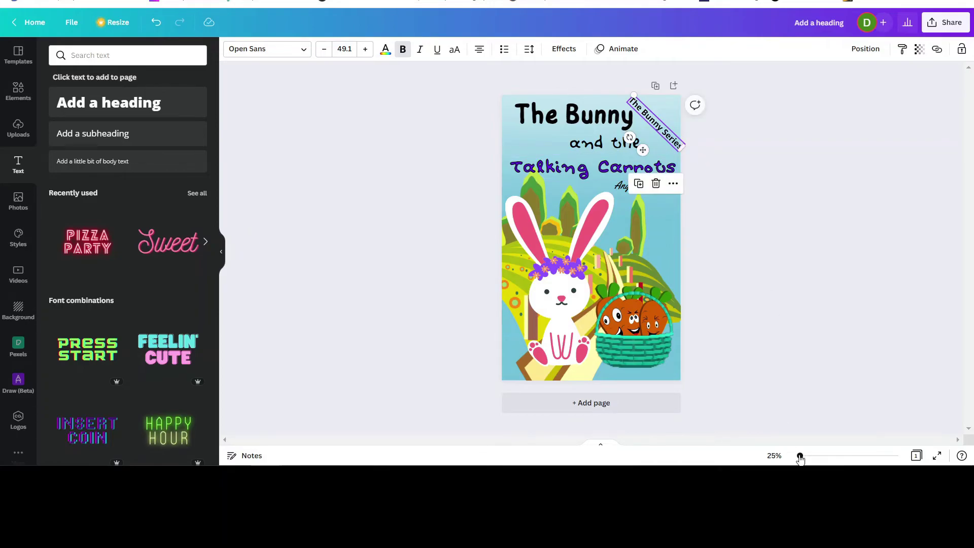
Shrink the diagonal series tag to size 34 deeper into the corner, then view the whole cover.
drag(800, 457, 804, 456)
scroll(834, 307, up, 3)
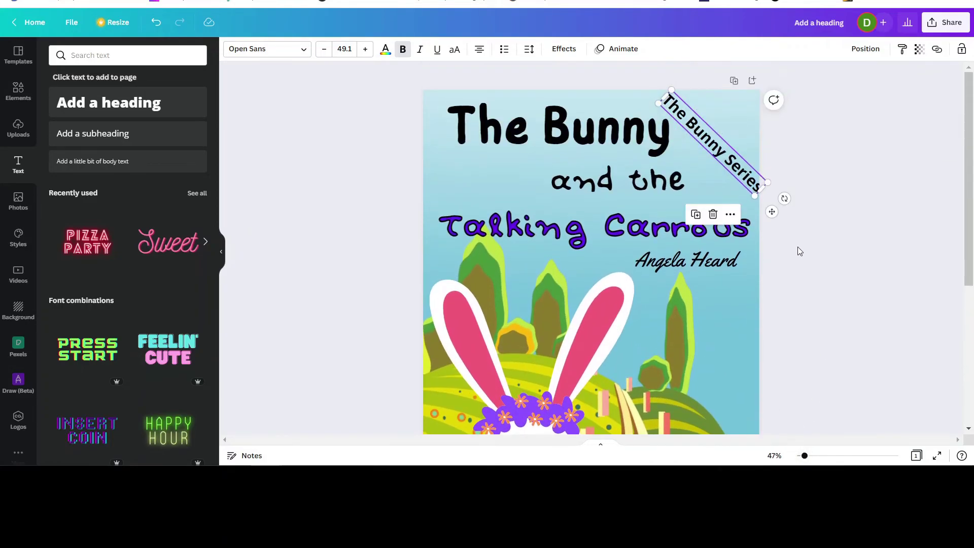
drag(751, 188, 707, 157)
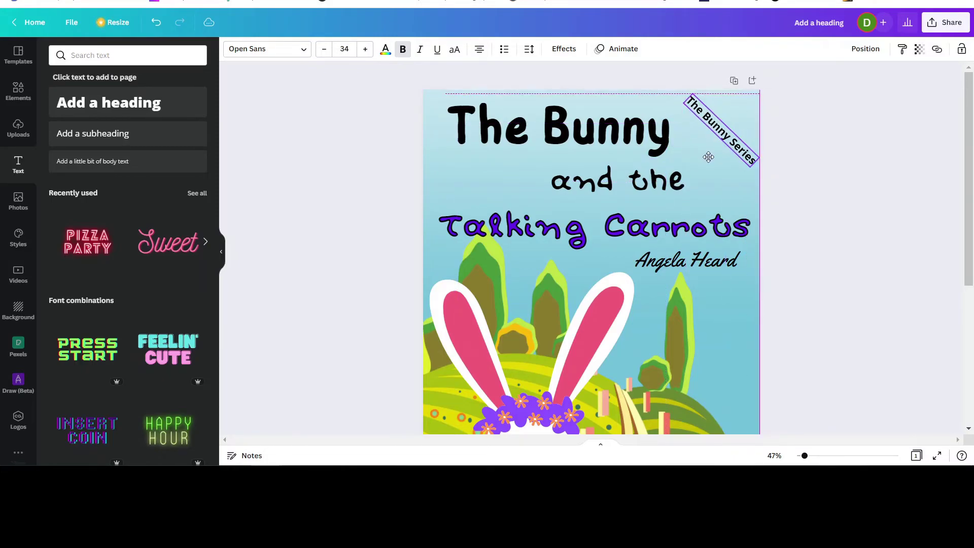
click(816, 193)
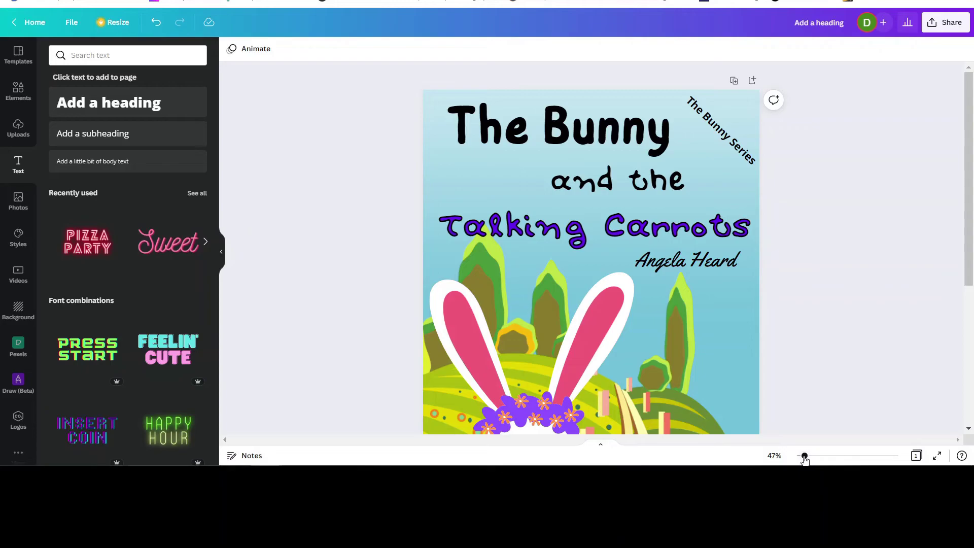
drag(804, 457, 799, 456)
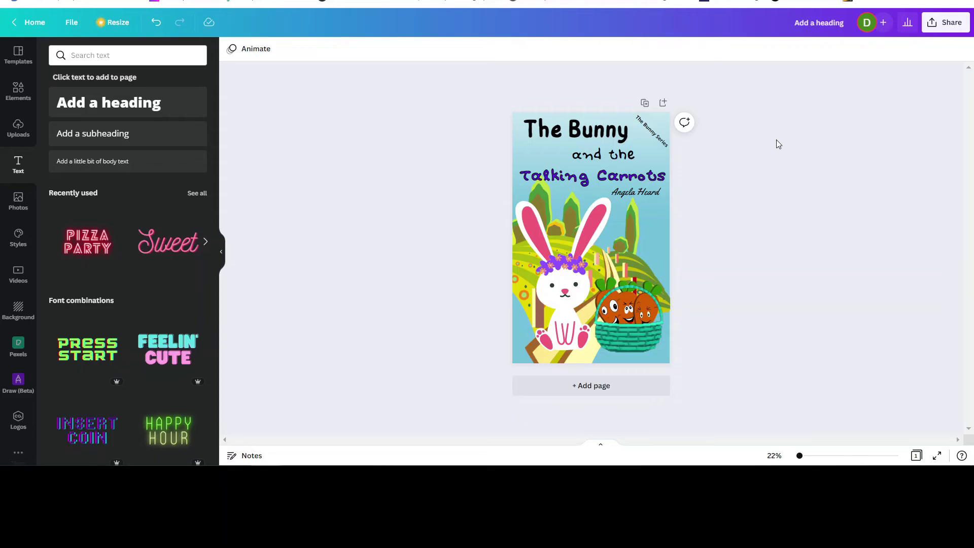
Try pink and light blue on the bunny's colours, then set a pale custom pink.
click(559, 304)
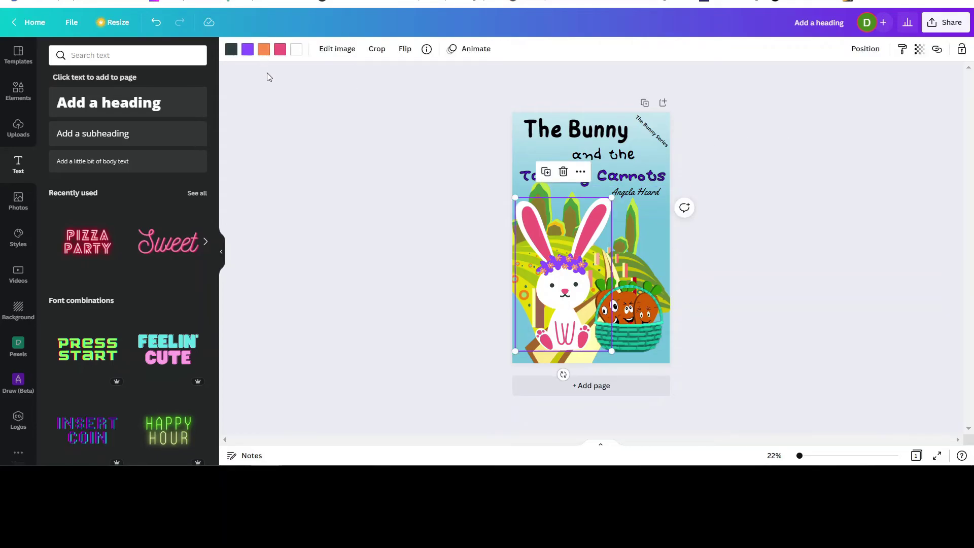
click(296, 50)
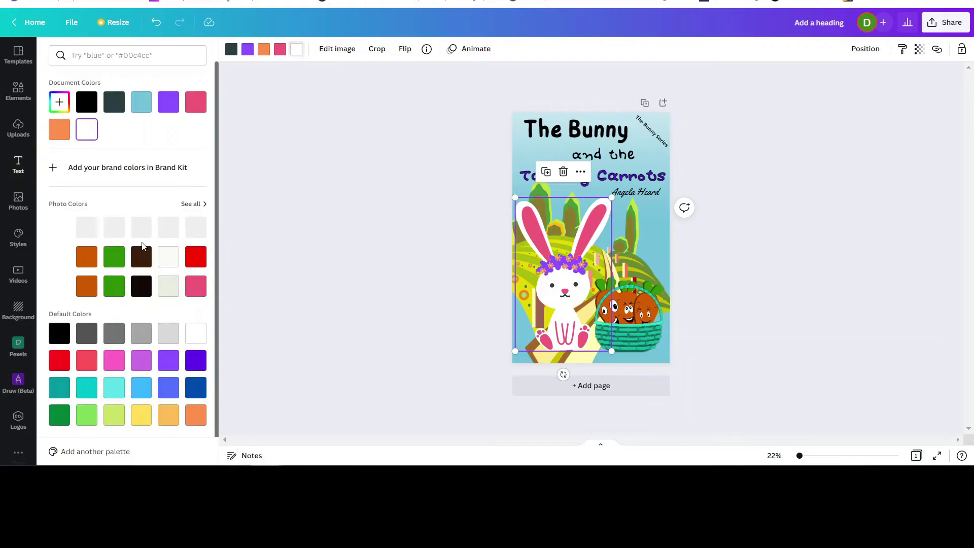
click(196, 286)
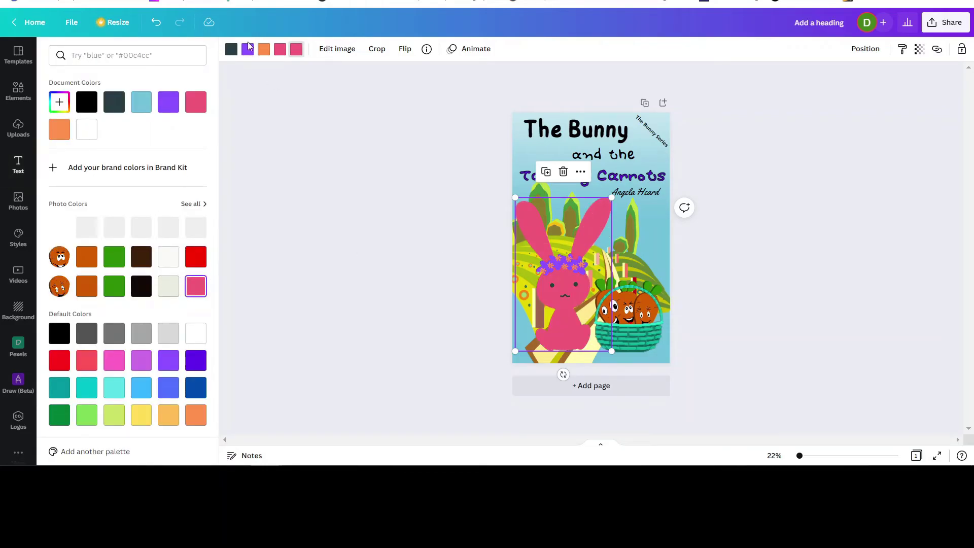
click(296, 49)
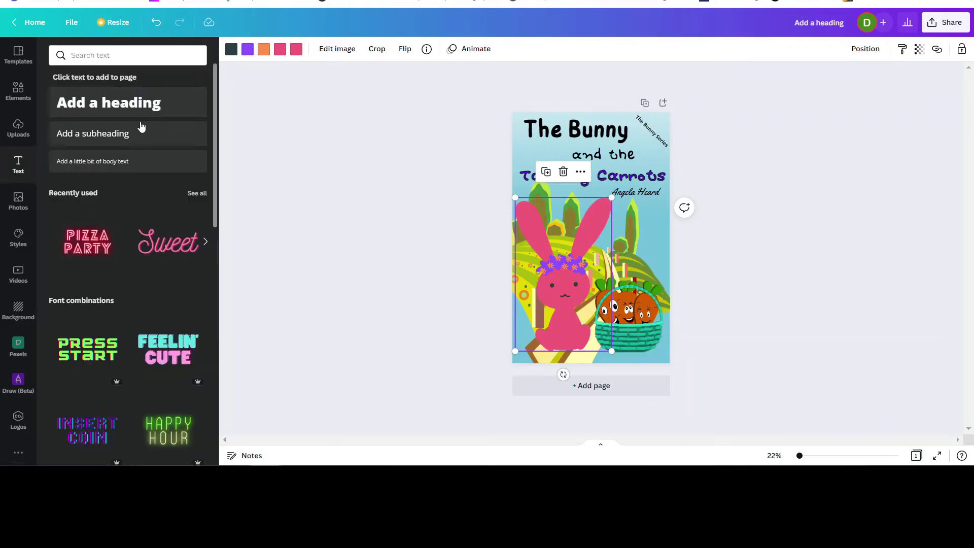
click(298, 51)
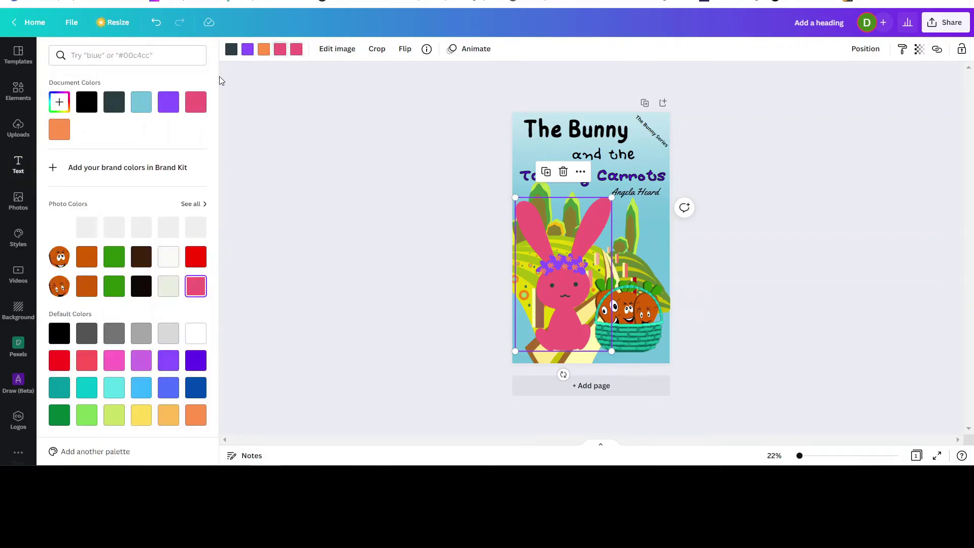
click(144, 108)
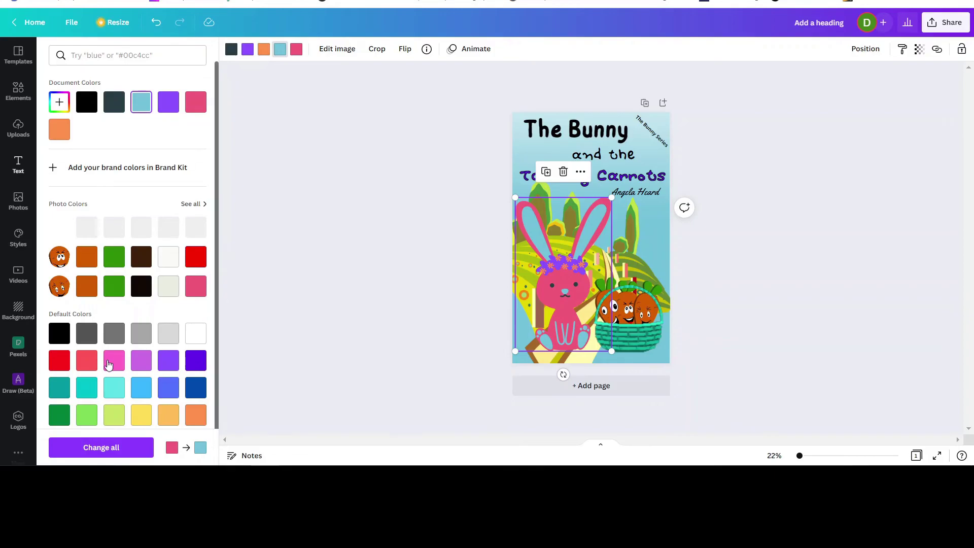
click(297, 49)
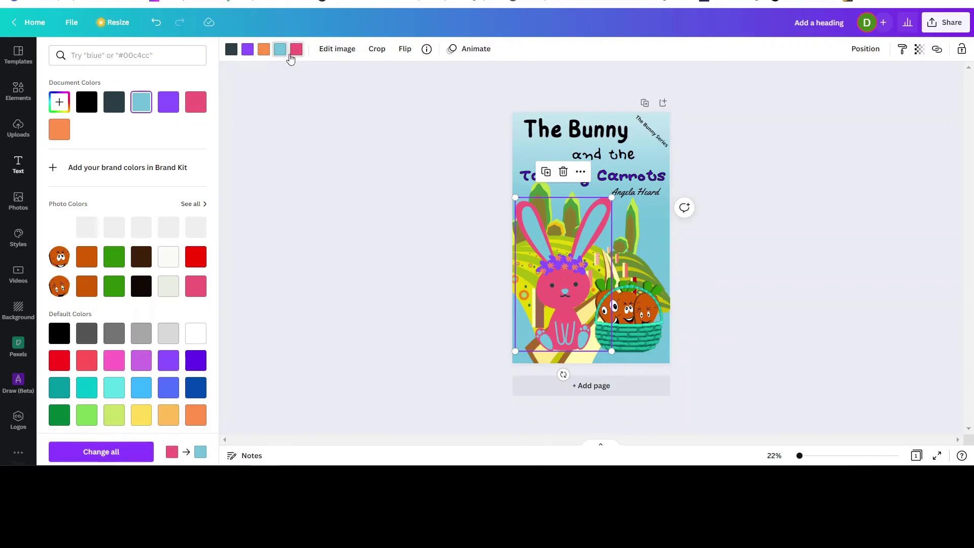
click(59, 102)
drag(162, 154, 74, 128)
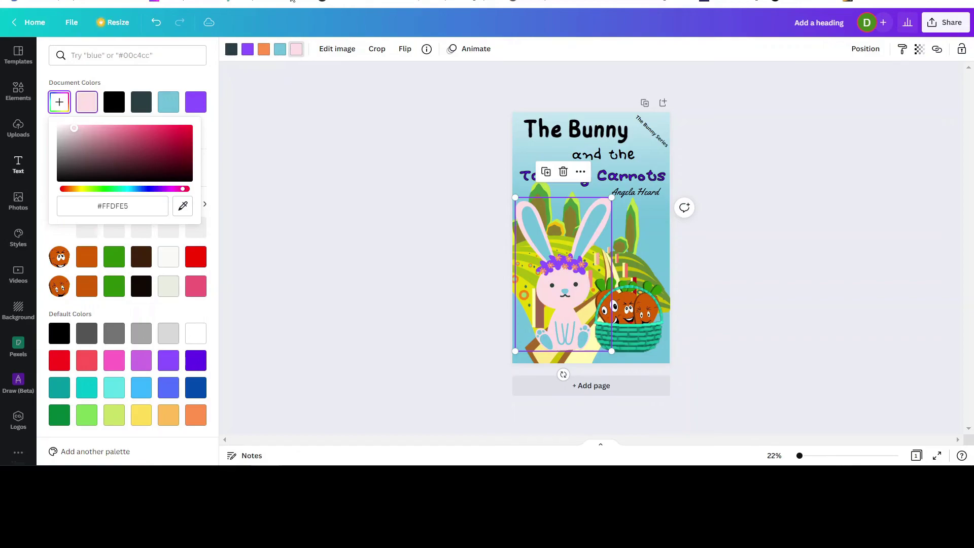
Soften the bunny's ears and paws to coral pink #F87D7B with the custom picker.
click(281, 53)
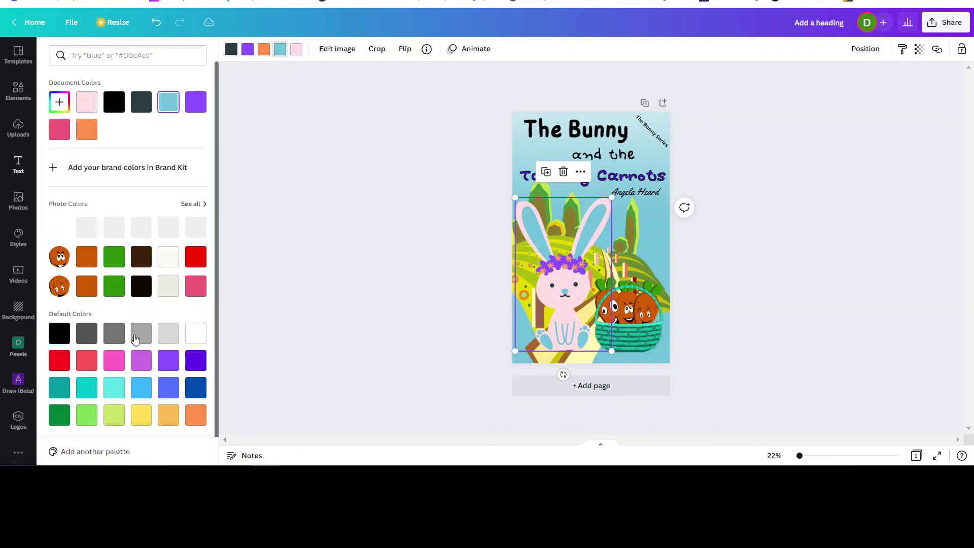
click(197, 257)
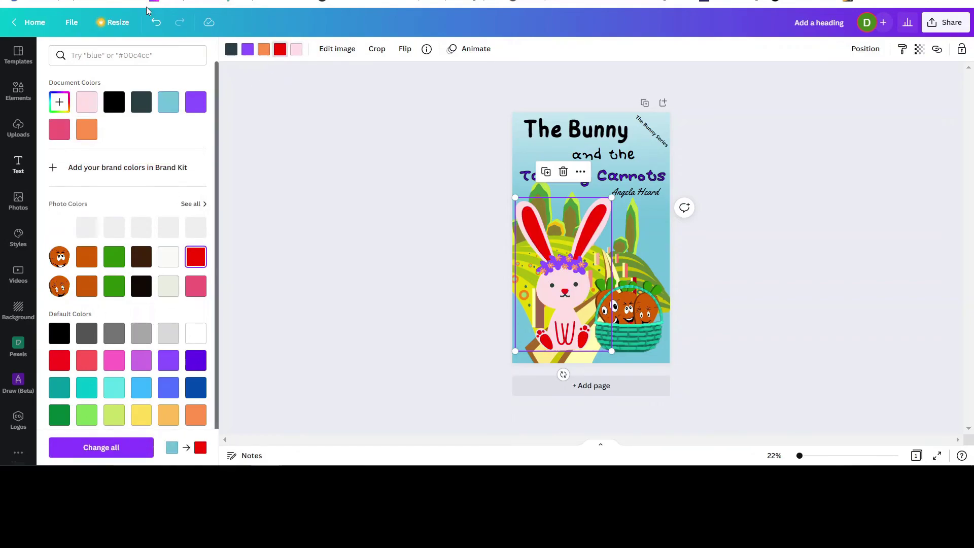
click(59, 102)
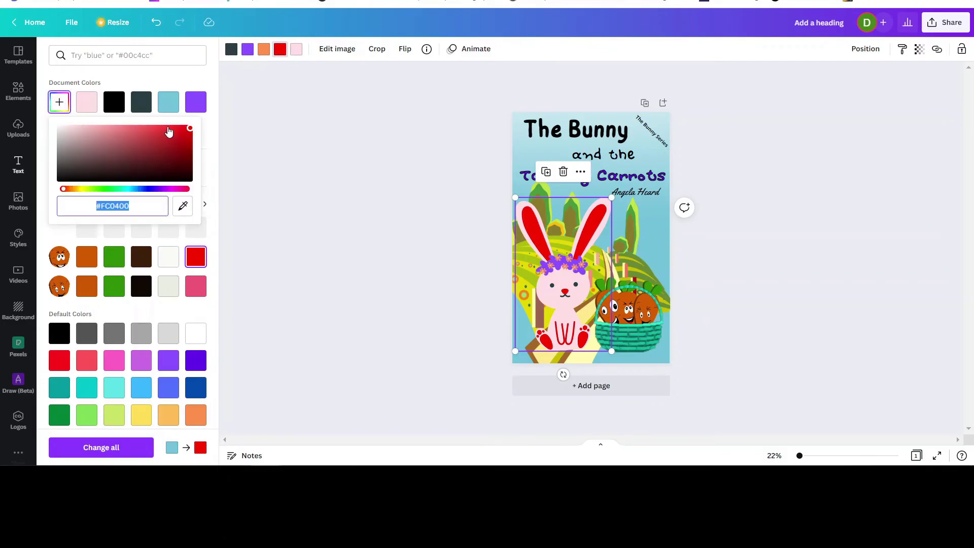
drag(189, 130, 126, 127)
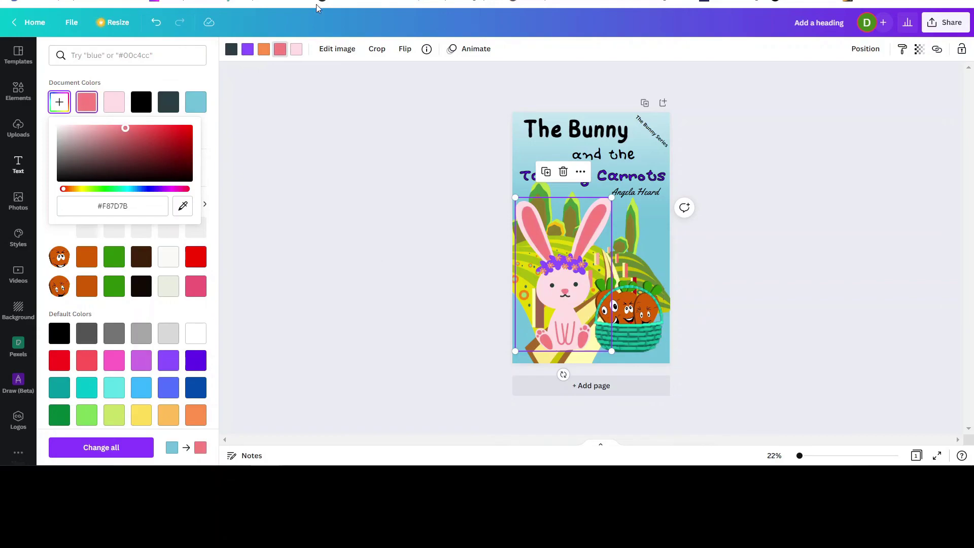
Set the bunny's body back to white after trying light grey, darker grey and light blue.
click(296, 51)
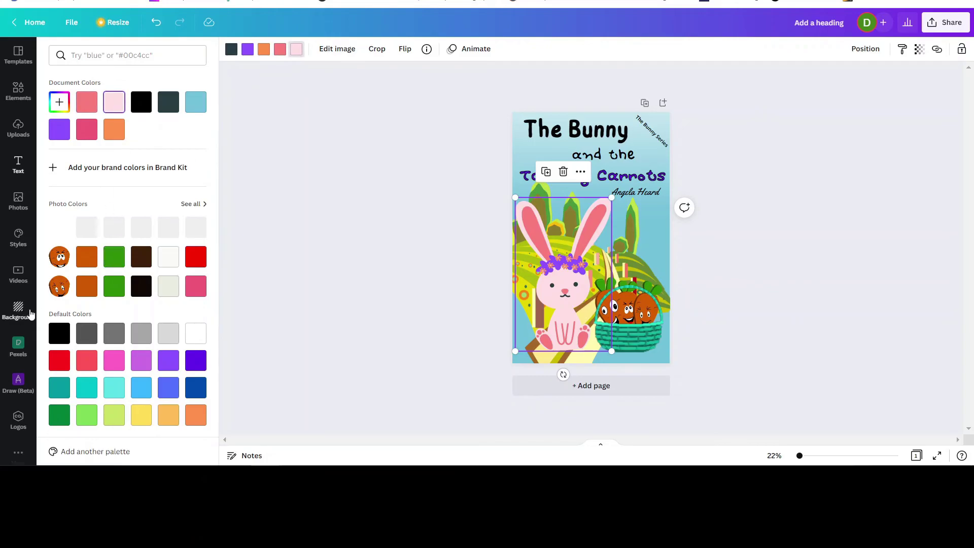
click(171, 334)
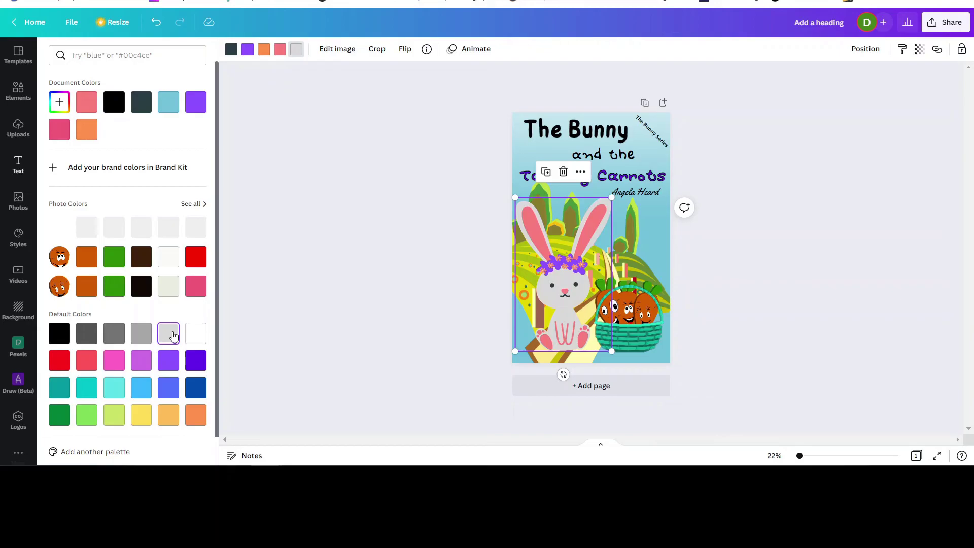
click(139, 332)
click(139, 394)
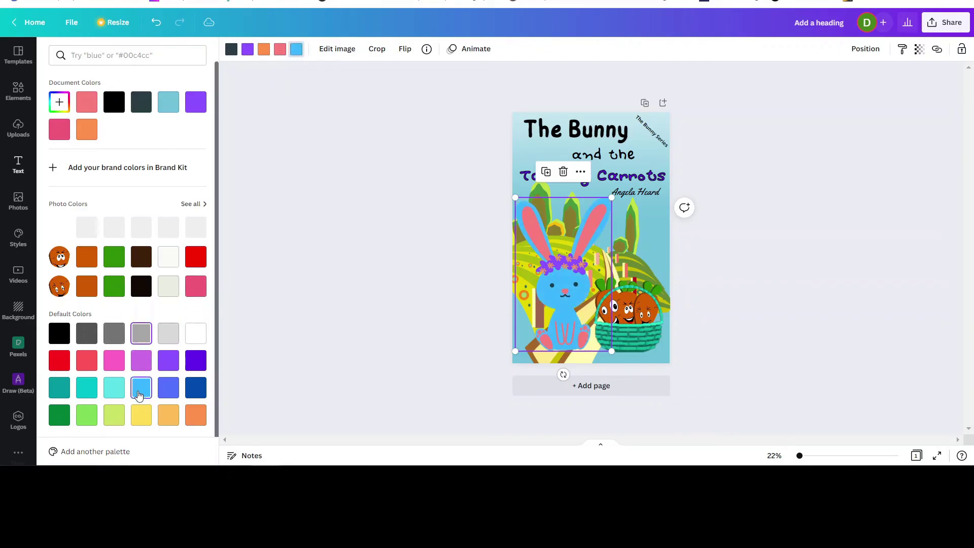
click(195, 333)
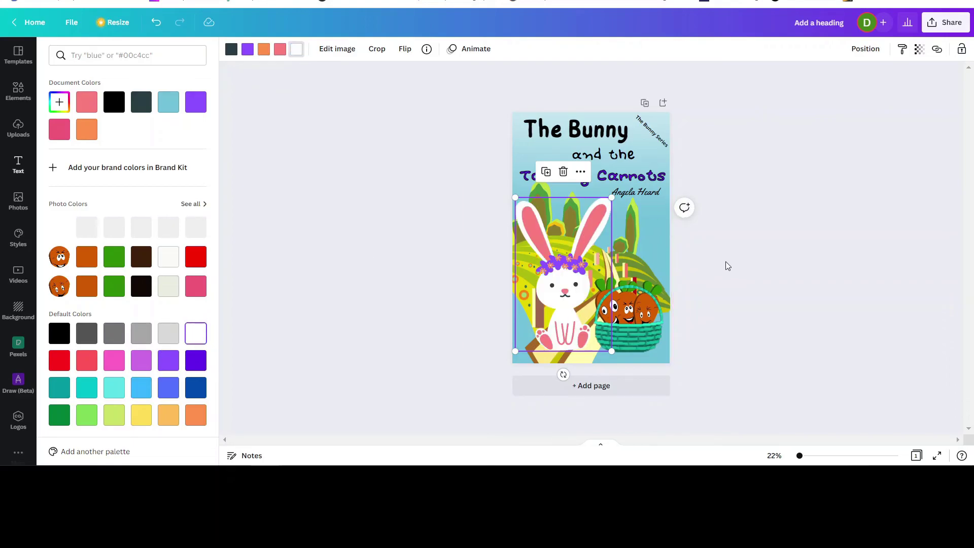
key(Escape)
key(Escape)
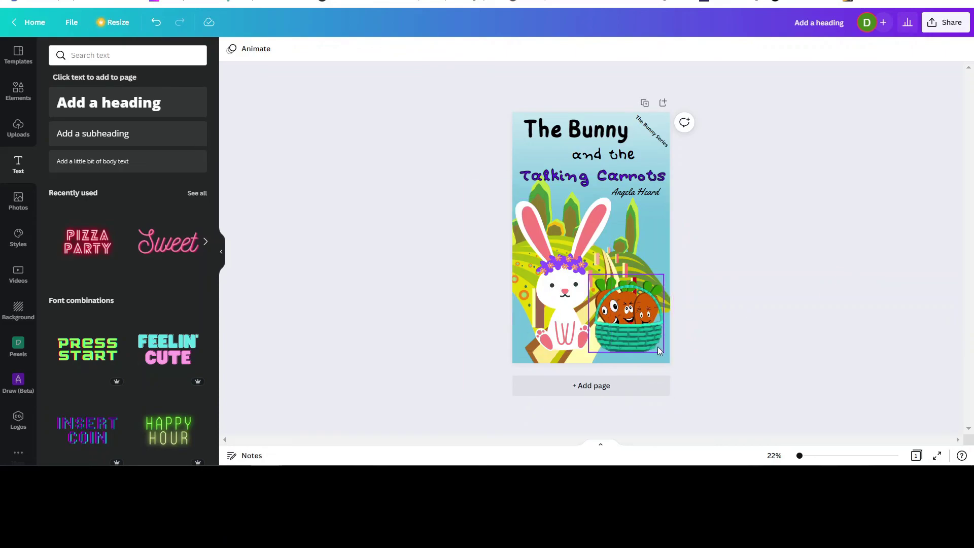
Show all ColorMix effects for the hills background and preview Glow on it.
click(652, 360)
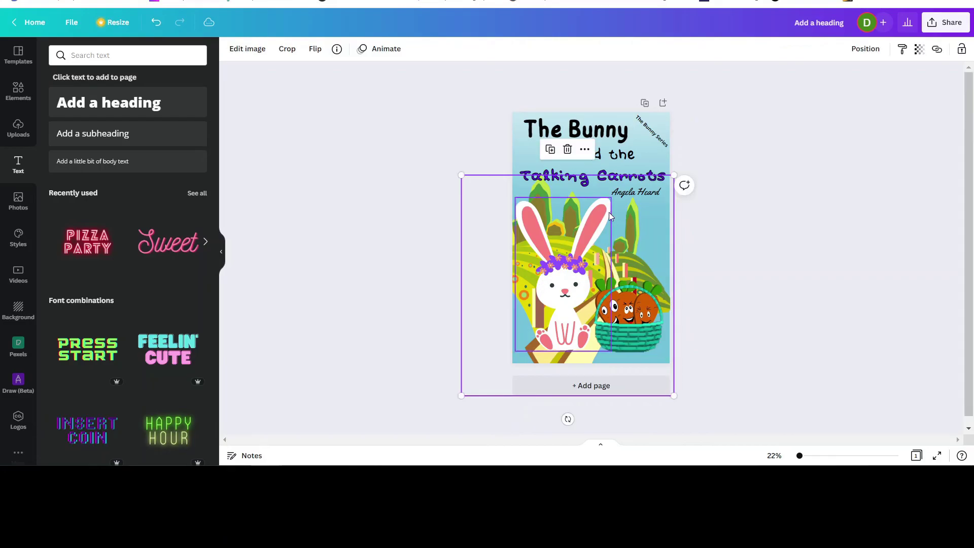
click(247, 50)
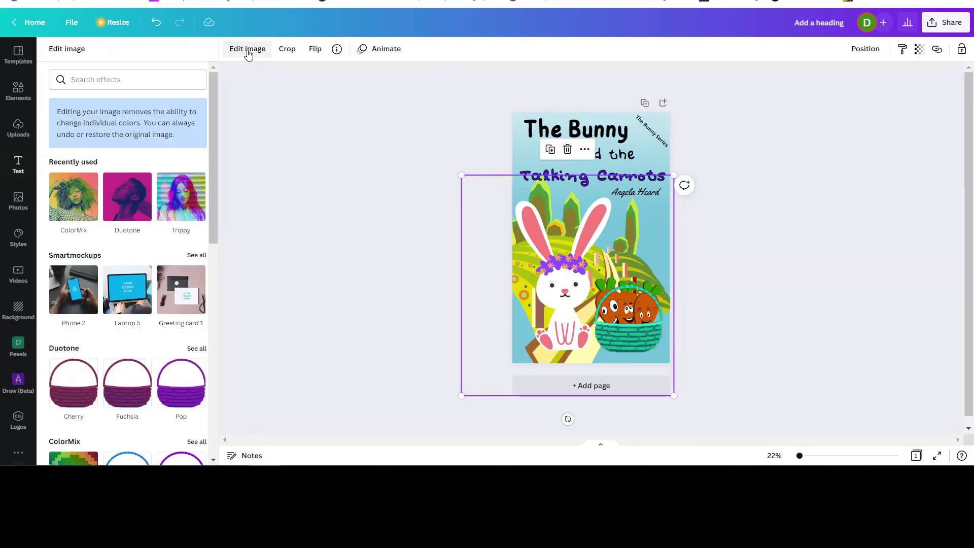
scroll(124, 378, down, 5)
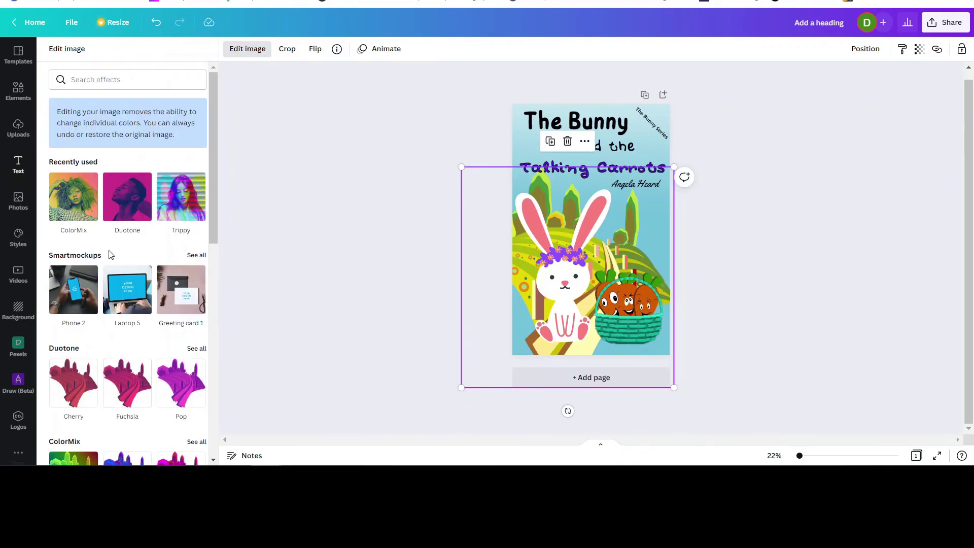
scroll(116, 275, down, 5)
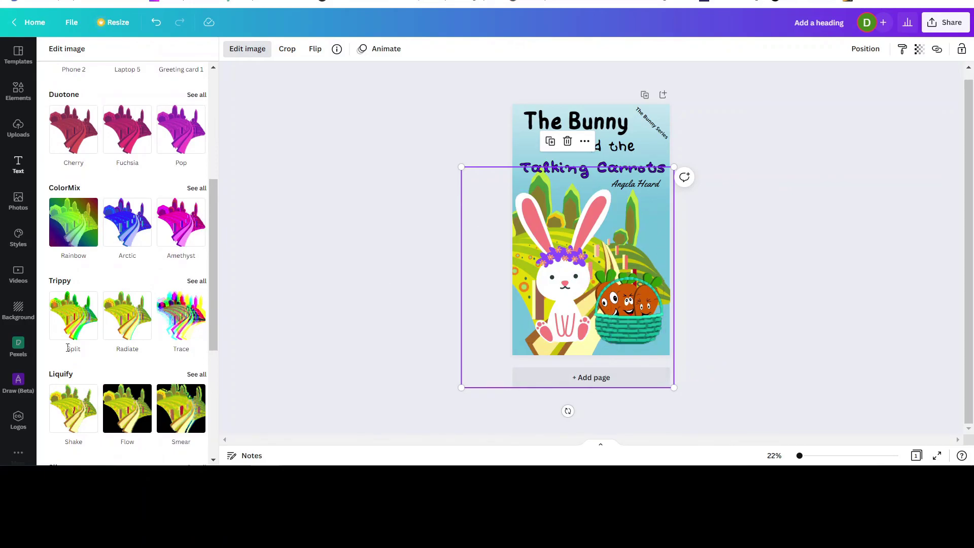
click(198, 189)
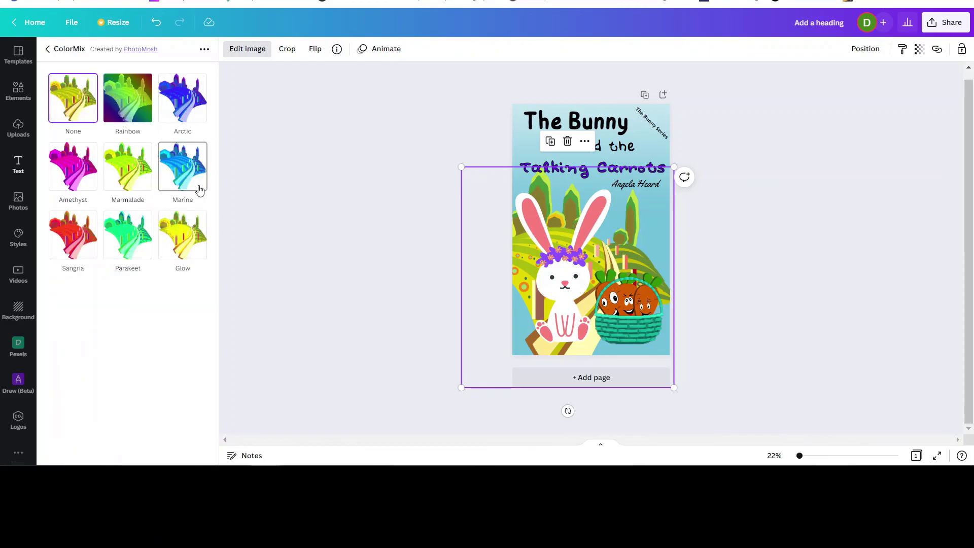
click(191, 234)
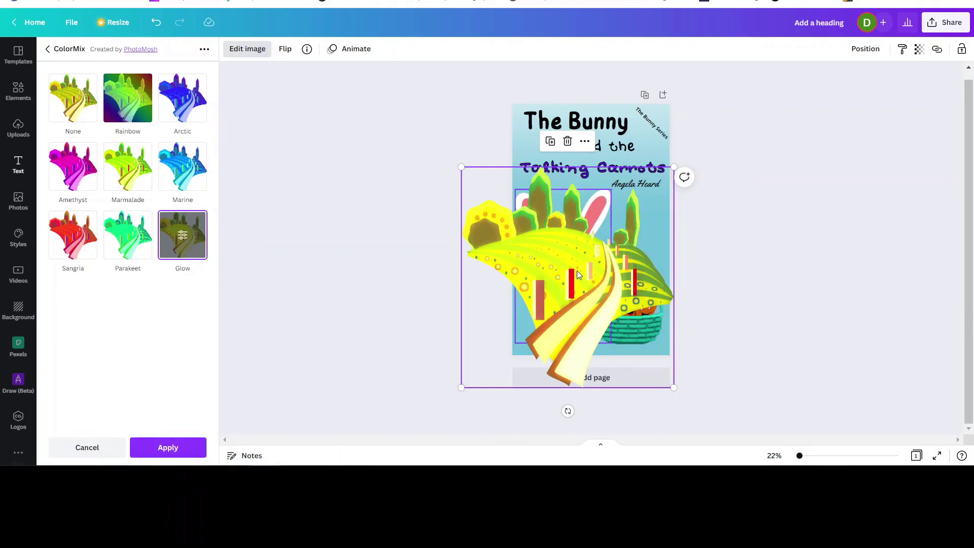
Apply the yellow Glow effect to the farm landscape and deselect it.
click(737, 283)
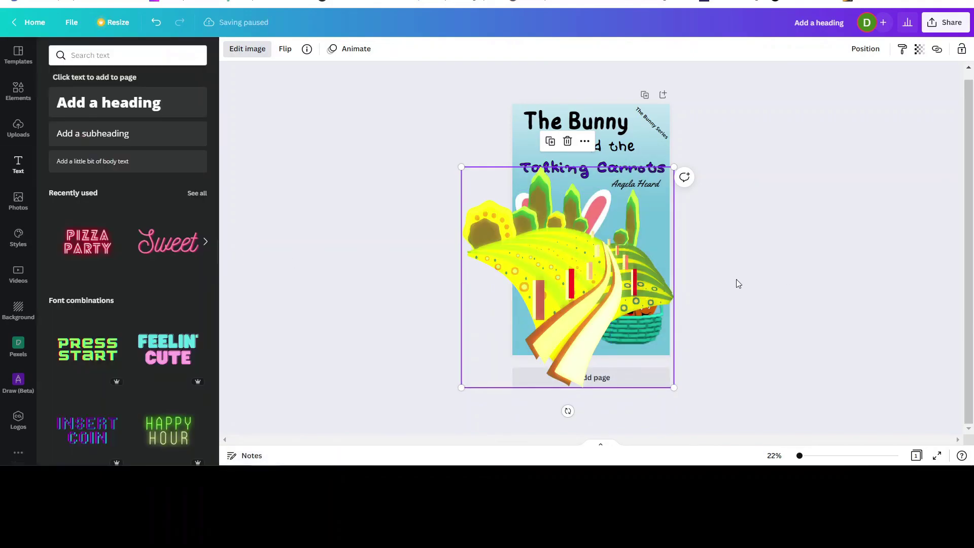
click(738, 284)
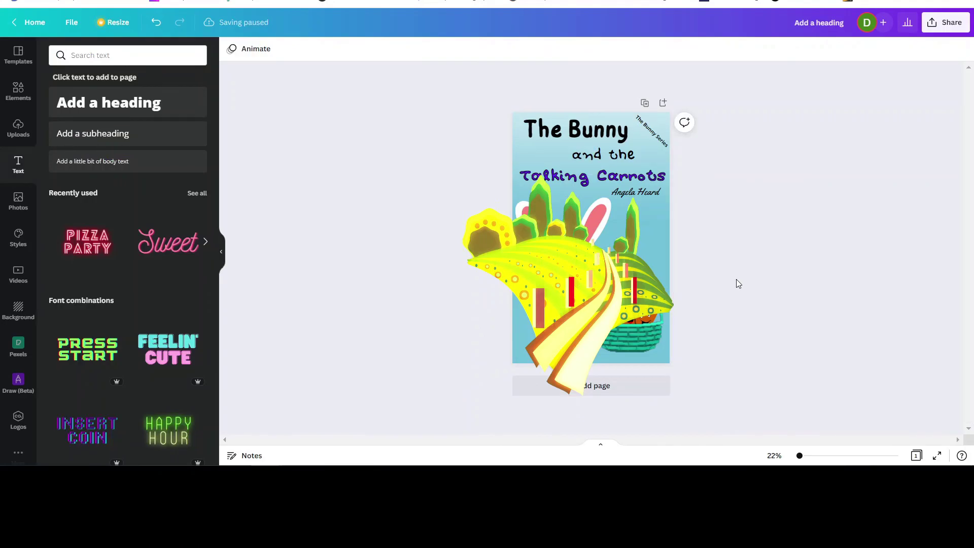